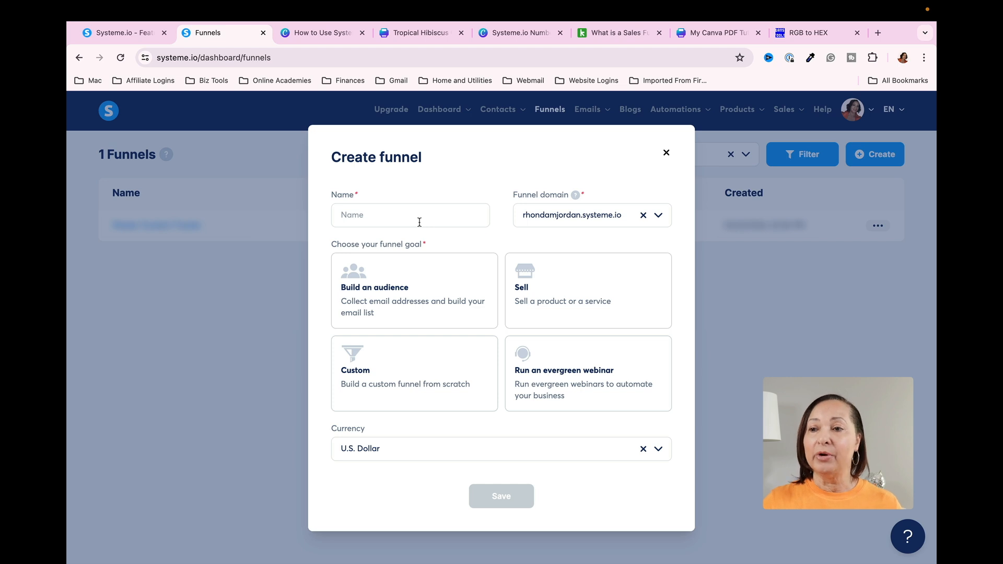
- Create a funnel named "Tropical Hibiscus Care eBook" with the Sell goal and U.S. Dollar as its currency
{"action": "left_click", "coordinate": [419, 222]}
{"action": "type", "text": "Tropical "}
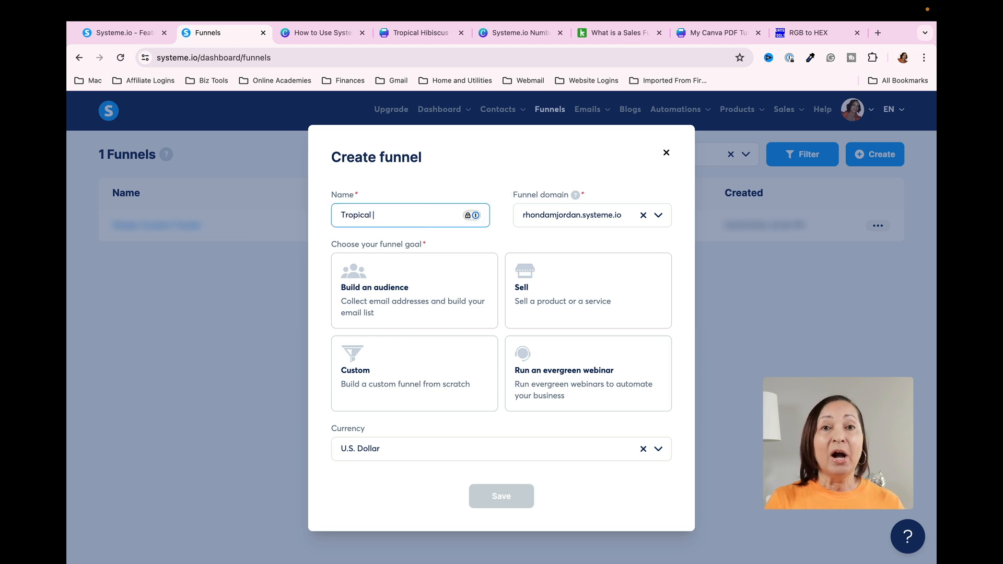
{"action": "type", "text": "Hibiscus Care eBook"}
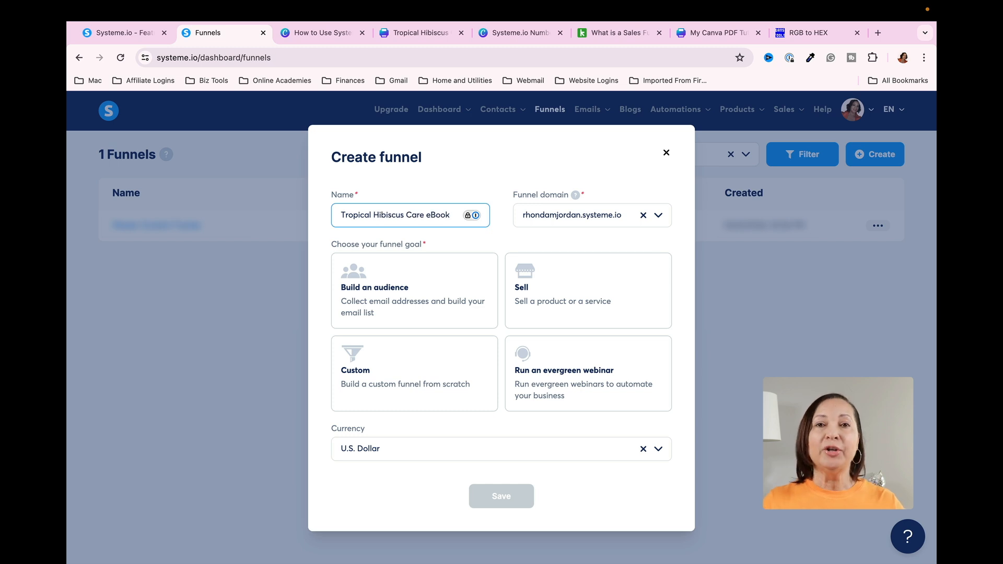
{"action": "left_click", "coordinate": [532, 244]}
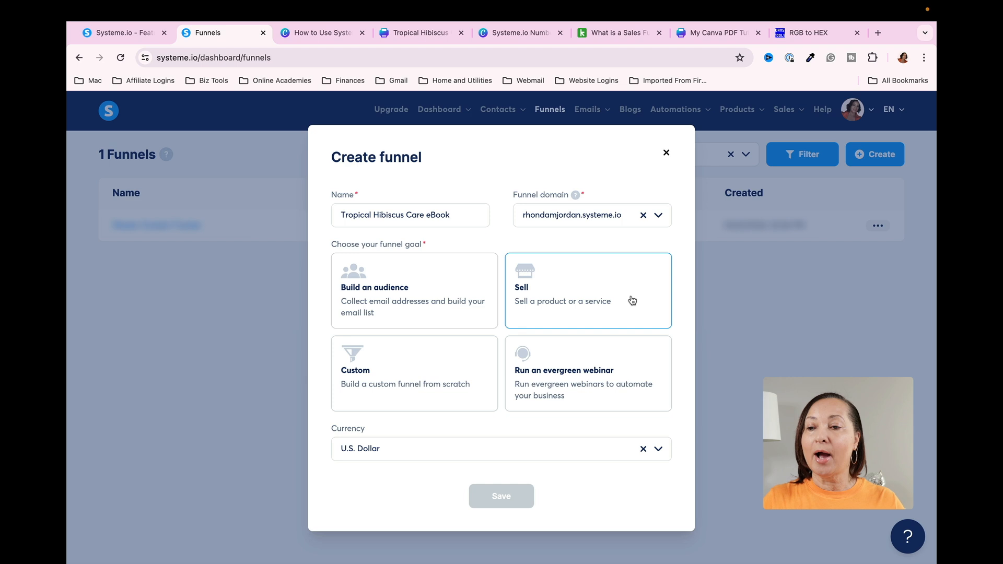
{"action": "left_click", "coordinate": [587, 371]}
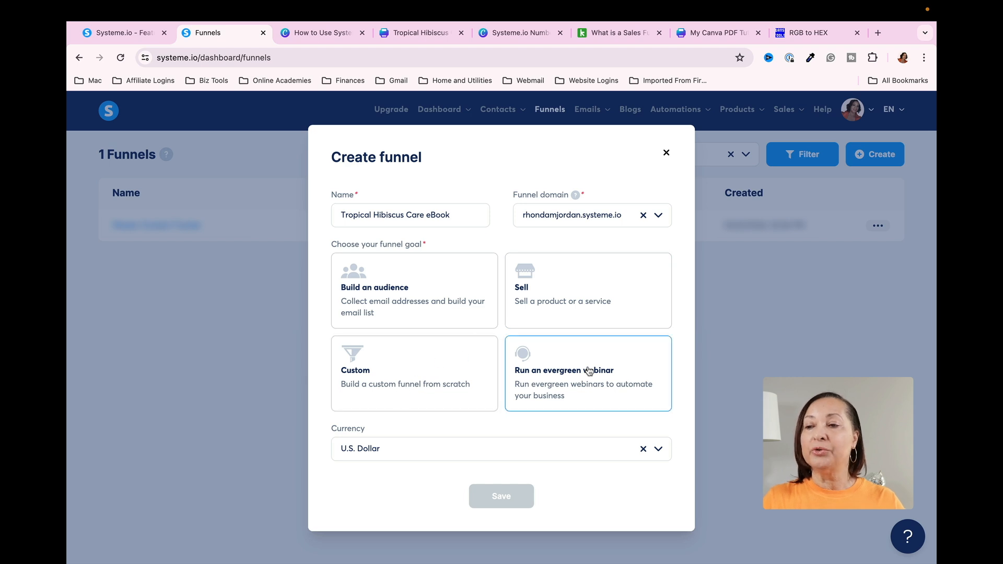
{"action": "left_click", "coordinate": [587, 290]}
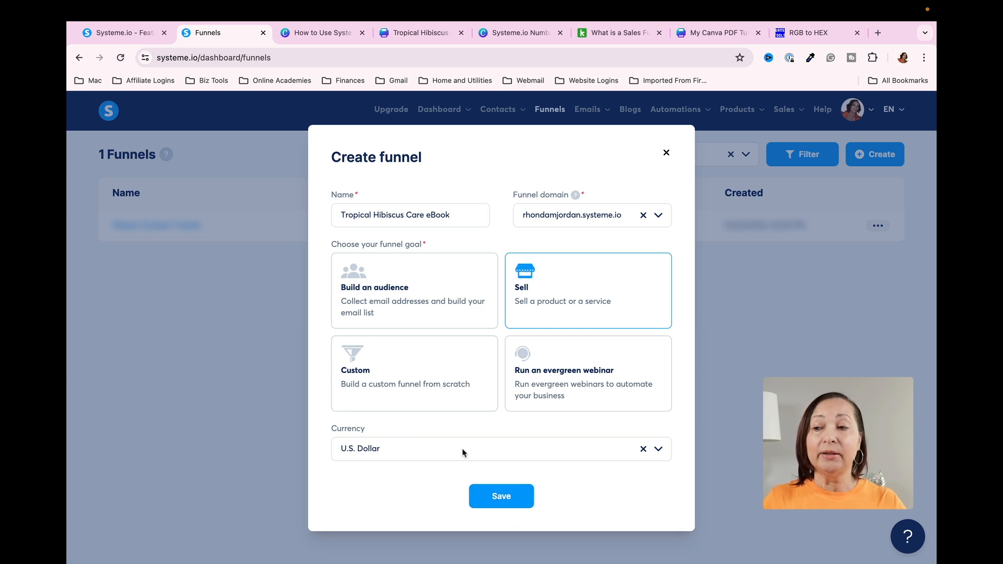
{"action": "left_click", "coordinate": [505, 500]}
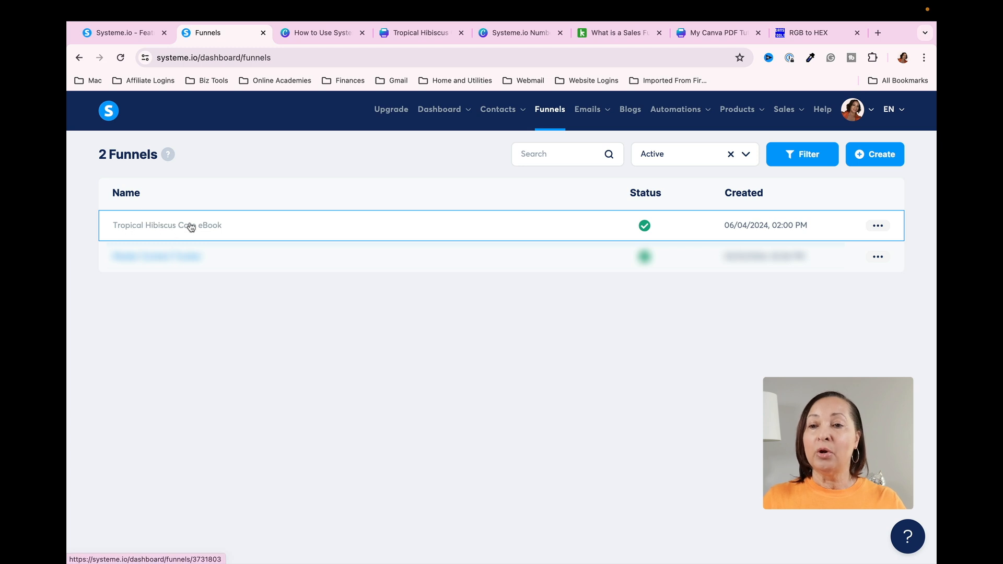
- Add a Sales page step named "Hibiscus eBook" to the Tropical Hibiscus Care eBook funnel and place it above the Order Form
{"action": "left_click", "coordinate": [166, 228]}
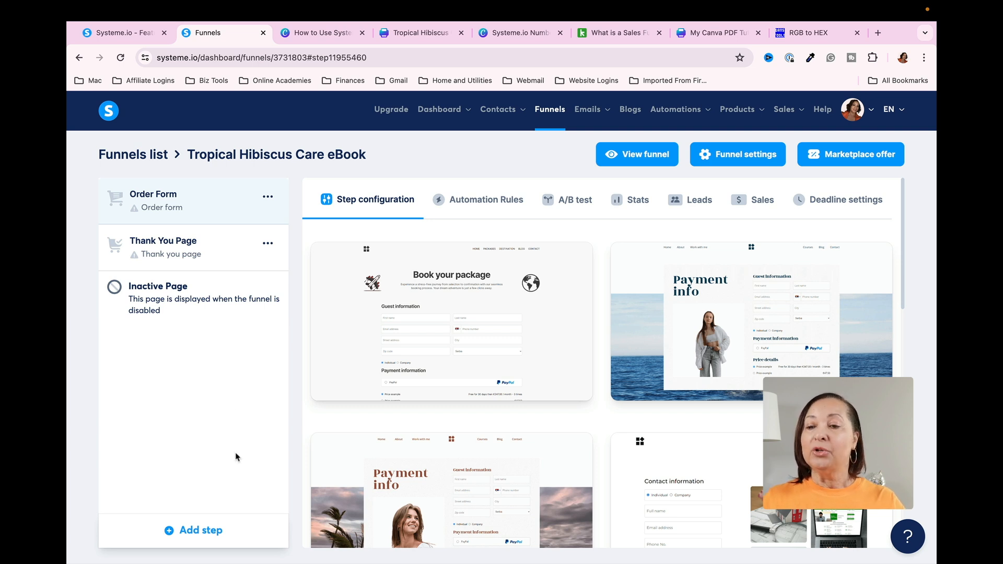
{"action": "left_click", "coordinate": [206, 531]}
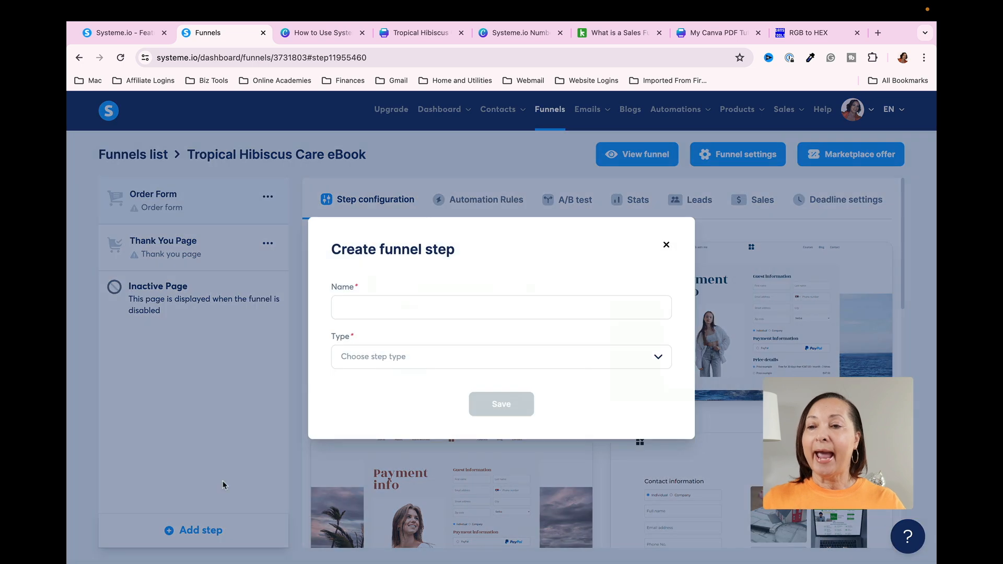
{"action": "left_click", "coordinate": [382, 306]}
{"action": "type", "text": "Hibiscus eBook"}
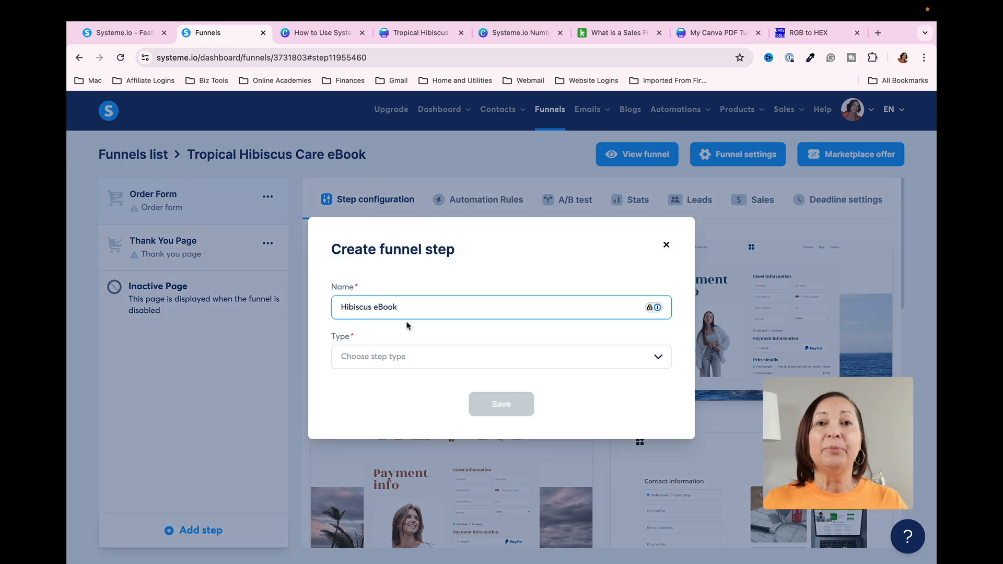
{"action": "left_click", "coordinate": [657, 358]}
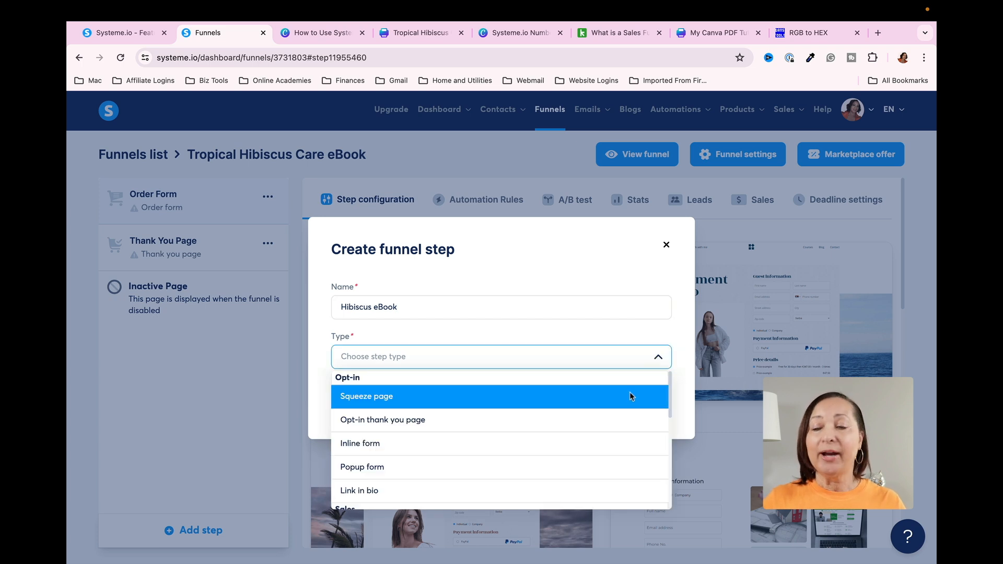
{"action": "scroll", "coordinate": [611, 415], "scroll_direction": "down", "scroll_amount": 3}
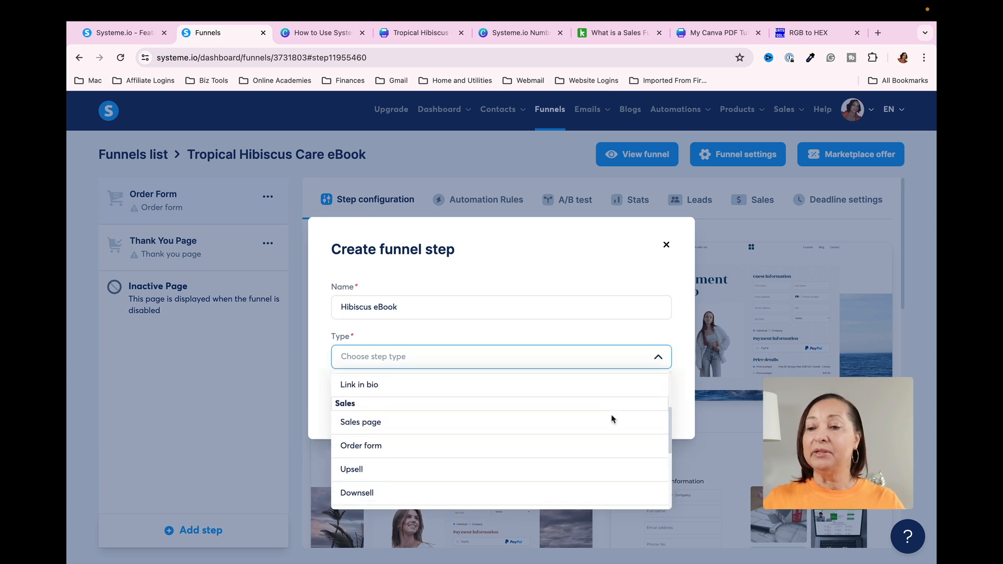
{"action": "left_click", "coordinate": [353, 424]}
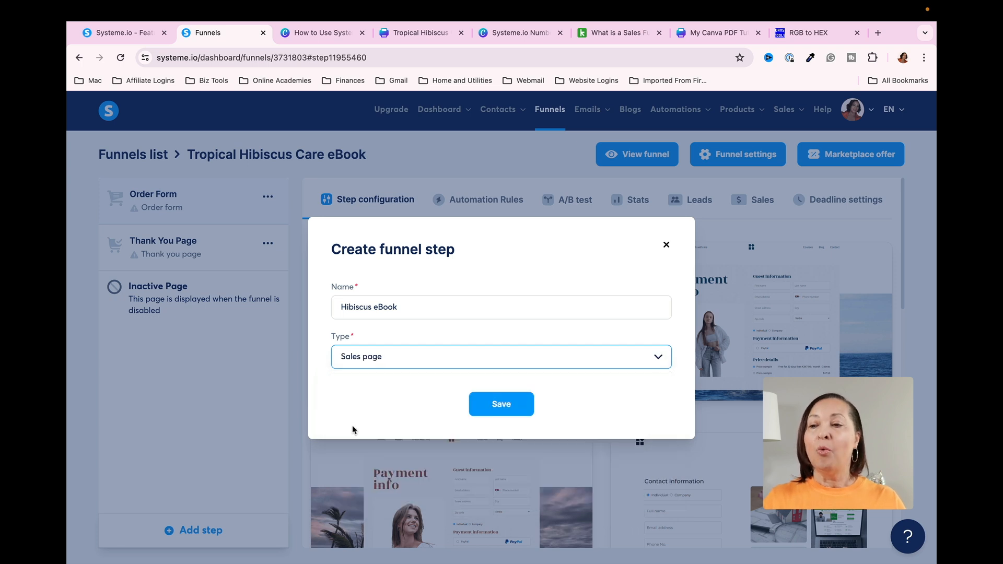
{"action": "left_click", "coordinate": [492, 404]}
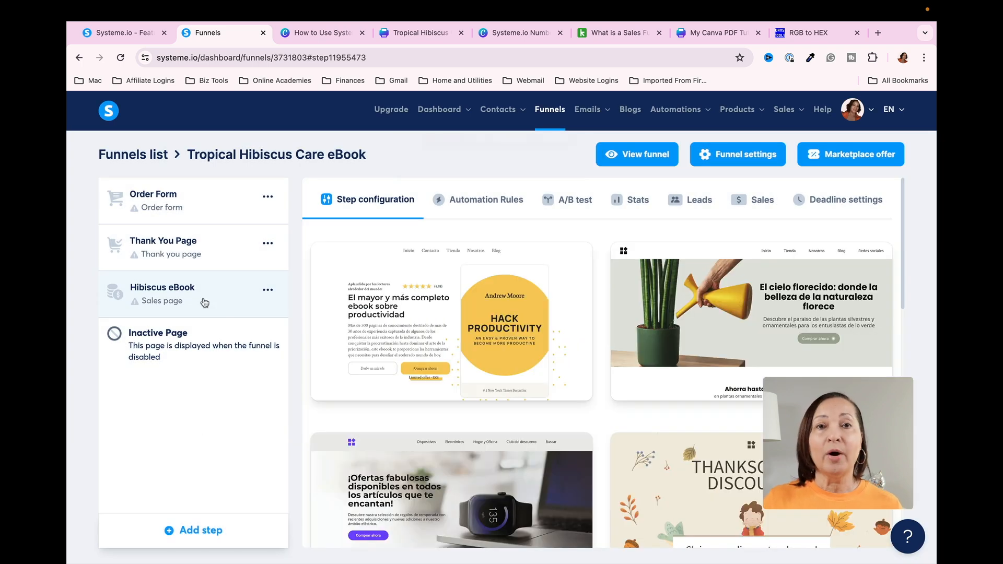
{"action": "left_click_drag", "start_coordinate": [204, 303], "coordinate": [205, 211]}
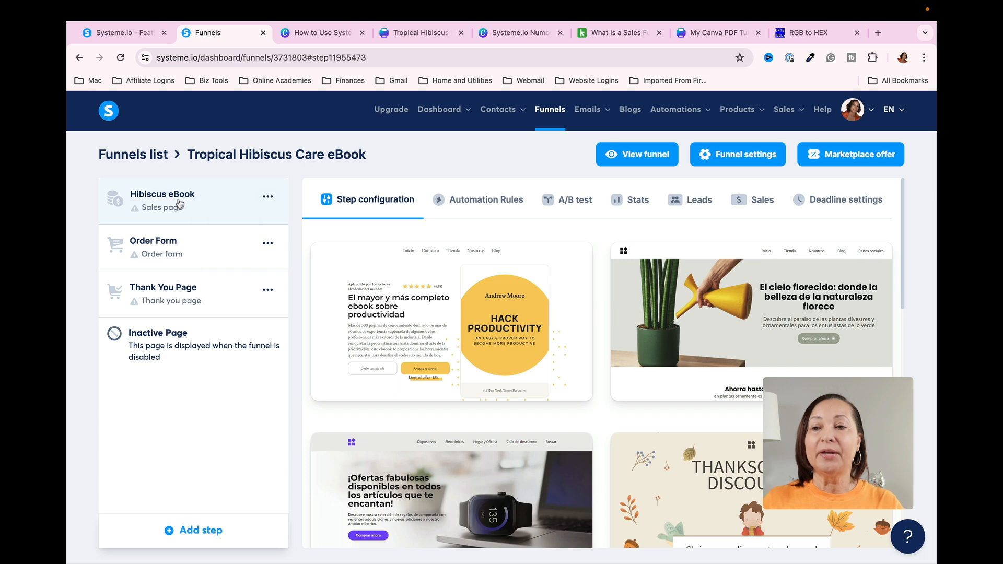
- Preview and select the "All-in-one guidelines for using online marketing tools" template for the sales page, and open the page for editing
{"action": "mouse_move", "coordinate": [780, 248]}
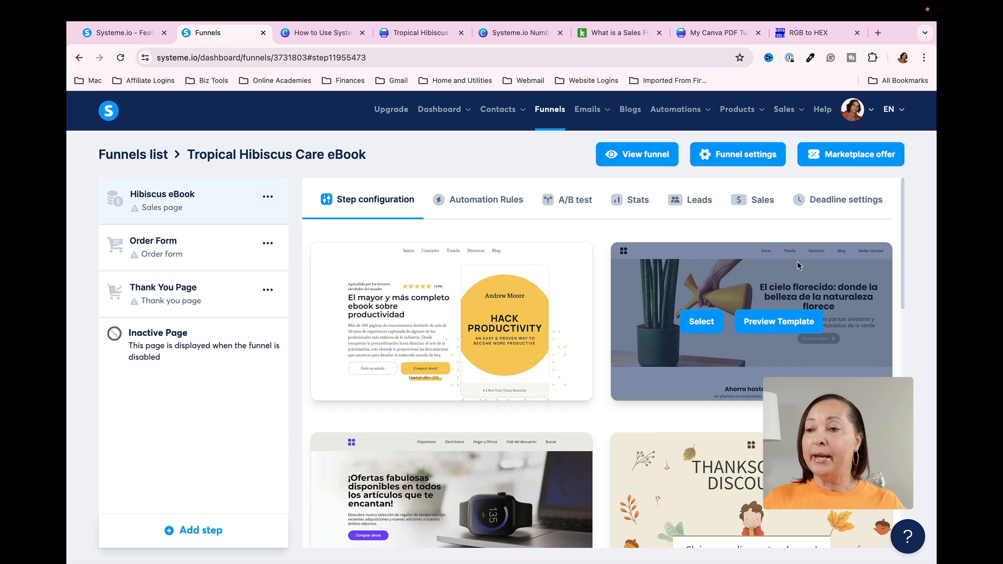
{"action": "scroll", "coordinate": [798, 266], "scroll_direction": "down", "scroll_amount": 10}
{"action": "scroll", "coordinate": [798, 266], "scroll_direction": "up", "scroll_amount": 10}
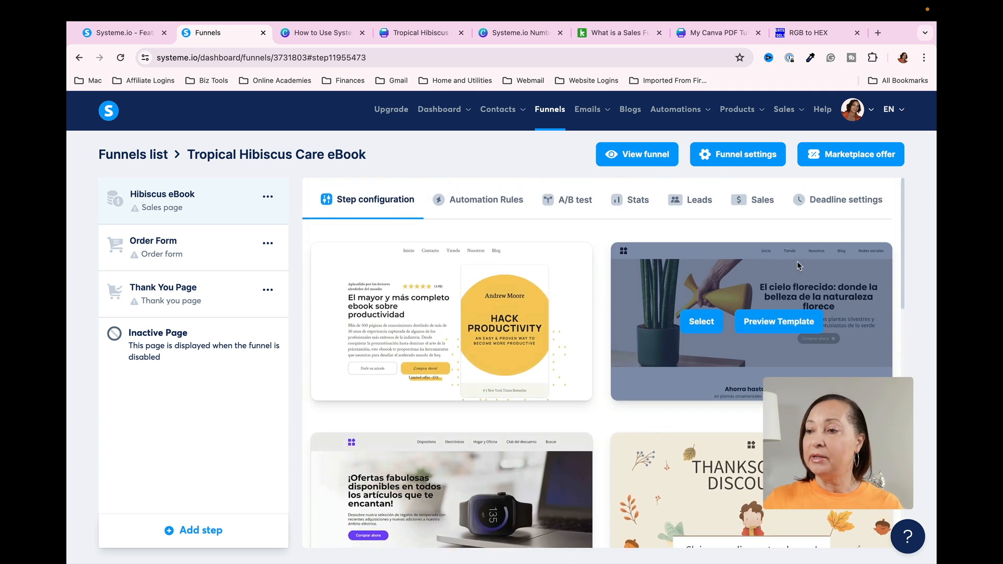
{"action": "scroll", "coordinate": [797, 266], "scroll_direction": "down", "scroll_amount": 5}
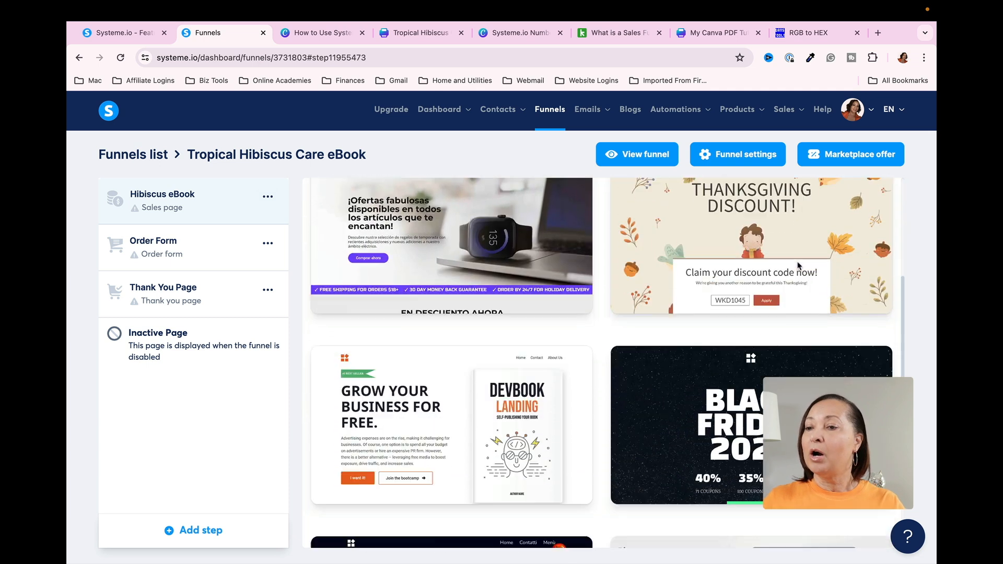
{"action": "scroll", "coordinate": [798, 266], "scroll_direction": "down", "scroll_amount": 7}
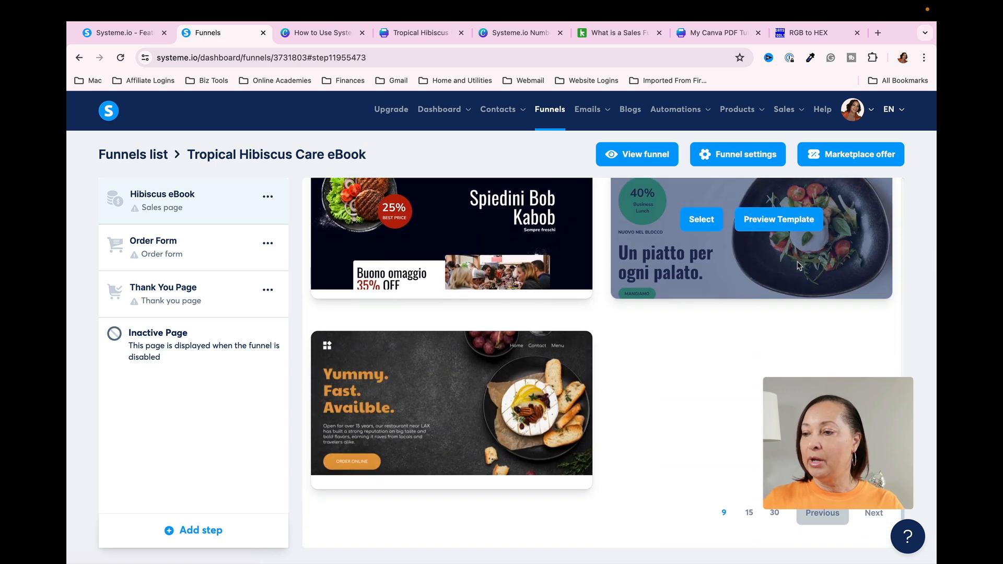
{"action": "left_click", "coordinate": [874, 514]}
{"action": "scroll", "coordinate": [722, 436], "scroll_direction": "down", "scroll_amount": 5}
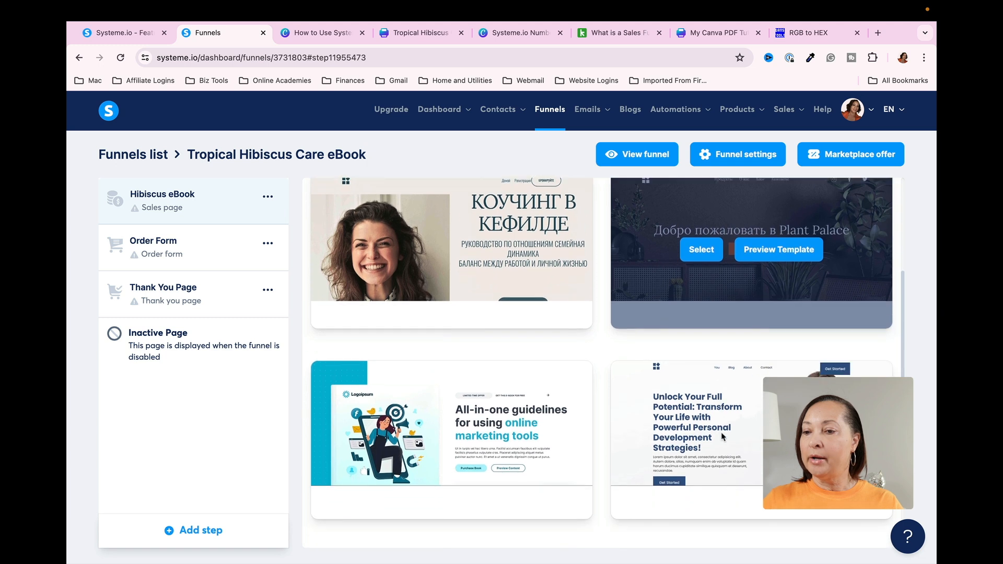
{"action": "scroll", "coordinate": [723, 436], "scroll_direction": "down", "scroll_amount": 3}
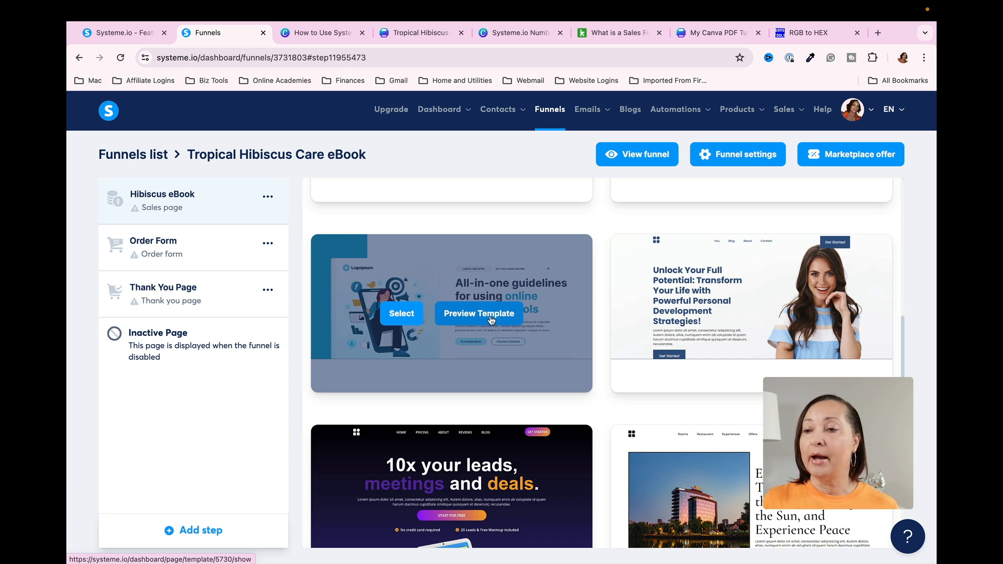
{"action": "left_click", "coordinate": [491, 319]}
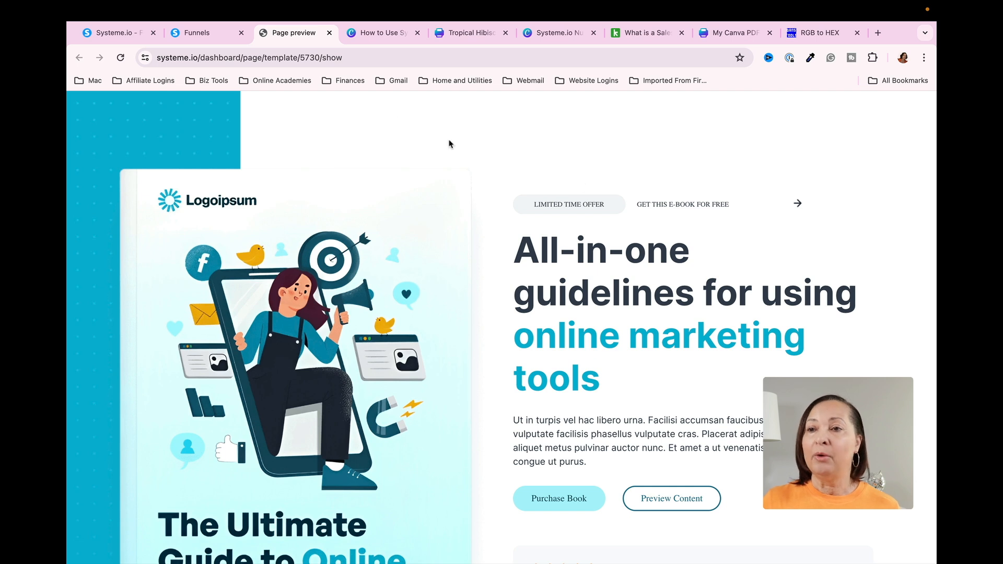
{"action": "left_click", "coordinate": [329, 32]}
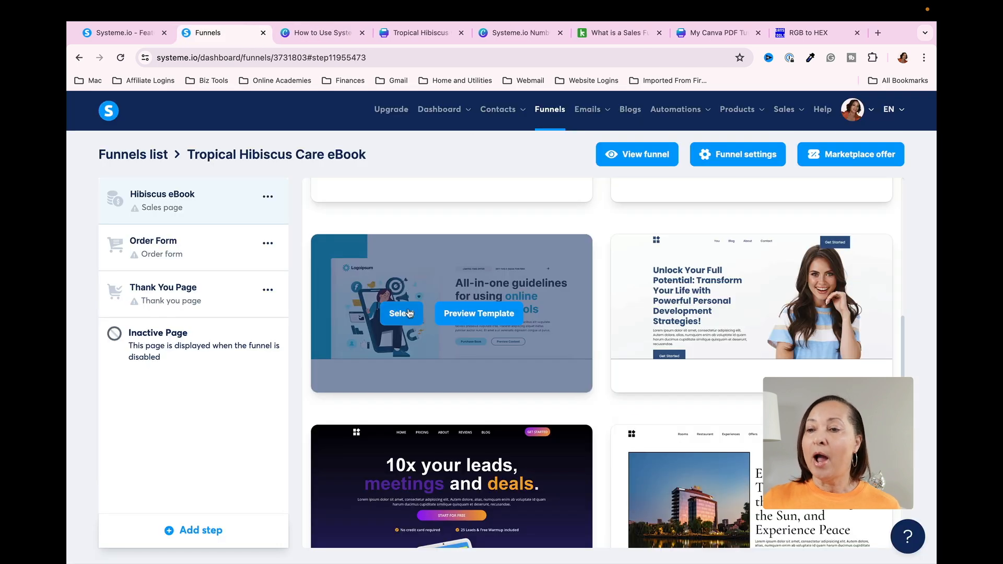
{"action": "left_click", "coordinate": [410, 311]}
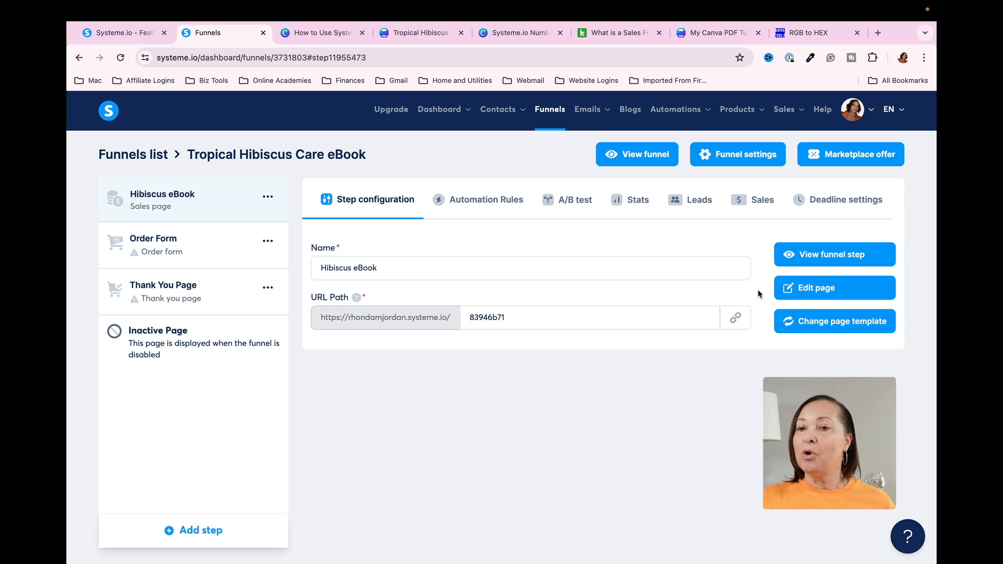
{"action": "left_click", "coordinate": [827, 291]}
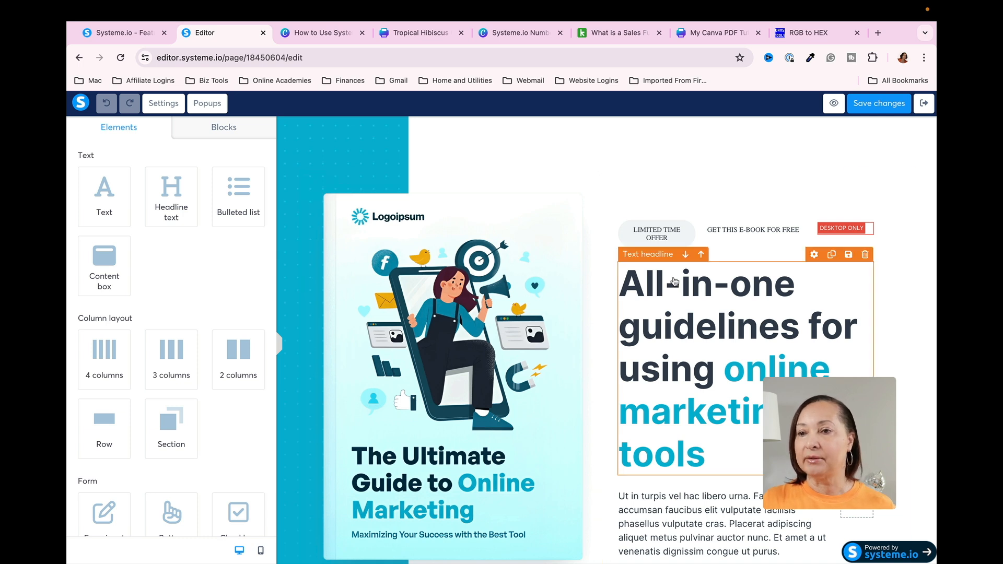
- Look over the template page's layout, from the book cover at the start to the About the Book section
{"action": "scroll", "coordinate": [582, 194], "scroll_direction": "down", "scroll_amount": 15}
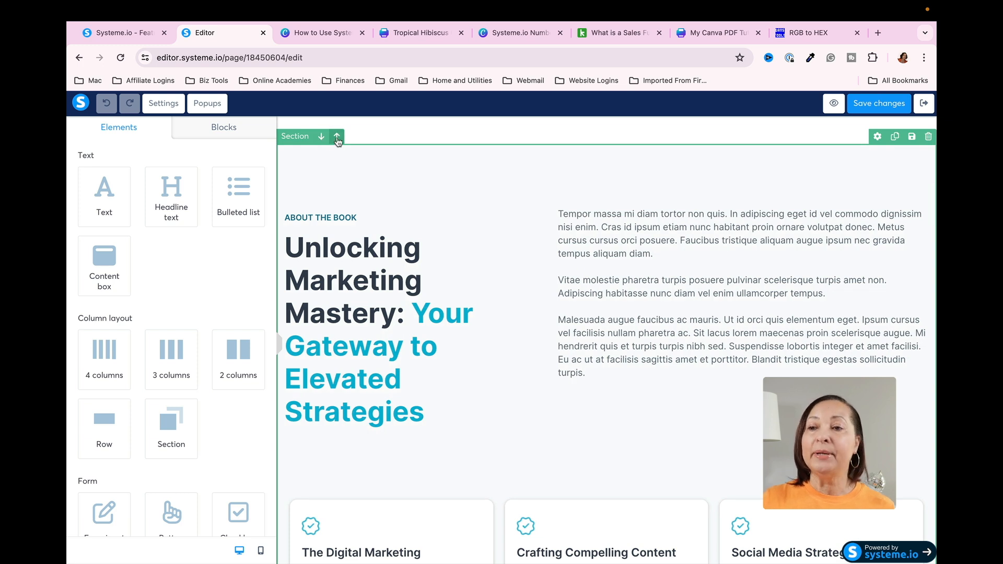
{"action": "left_click", "coordinate": [337, 137]}
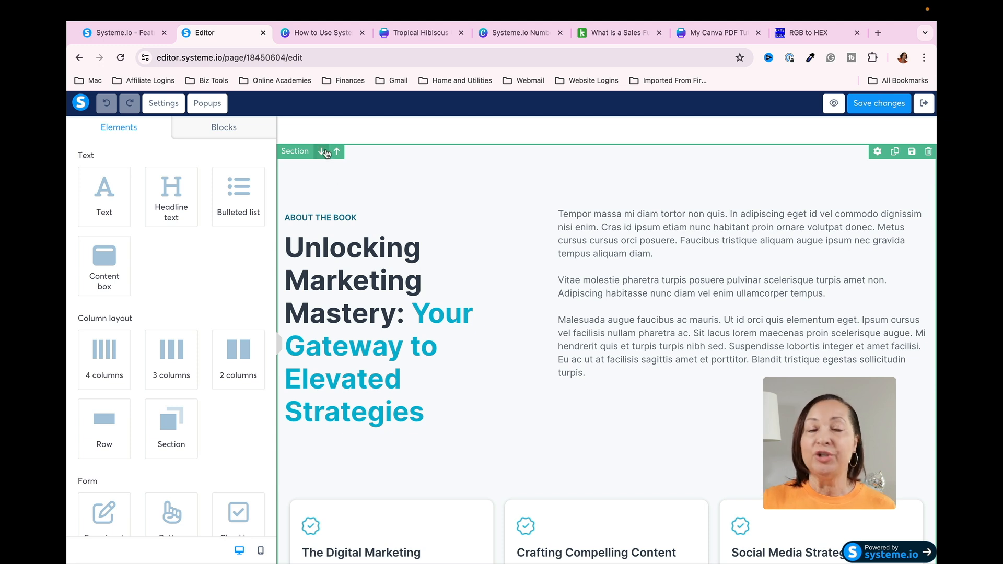
{"action": "scroll", "coordinate": [453, 232], "scroll_direction": "up", "scroll_amount": 10}
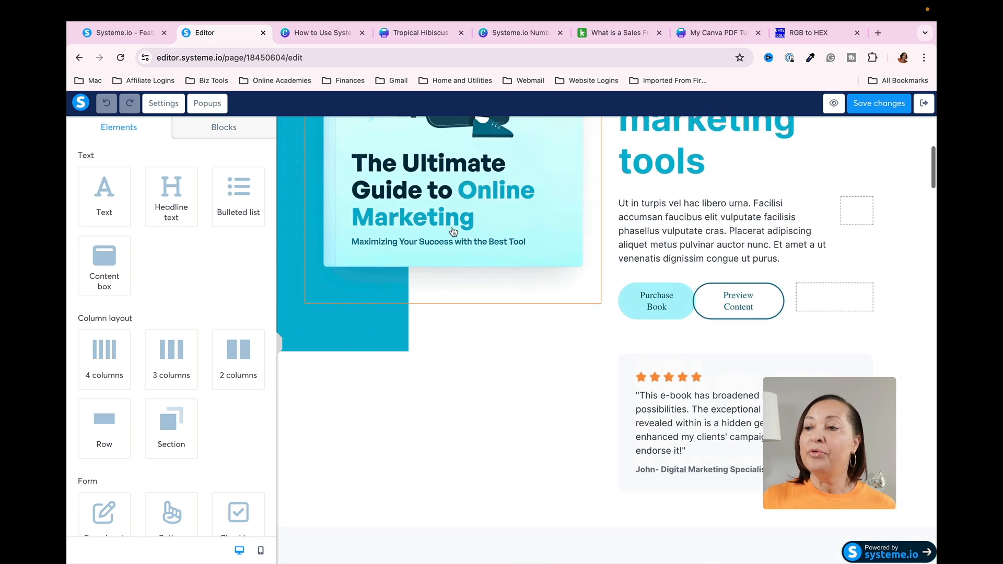
{"action": "scroll", "coordinate": [454, 232], "scroll_direction": "up", "scroll_amount": 2}
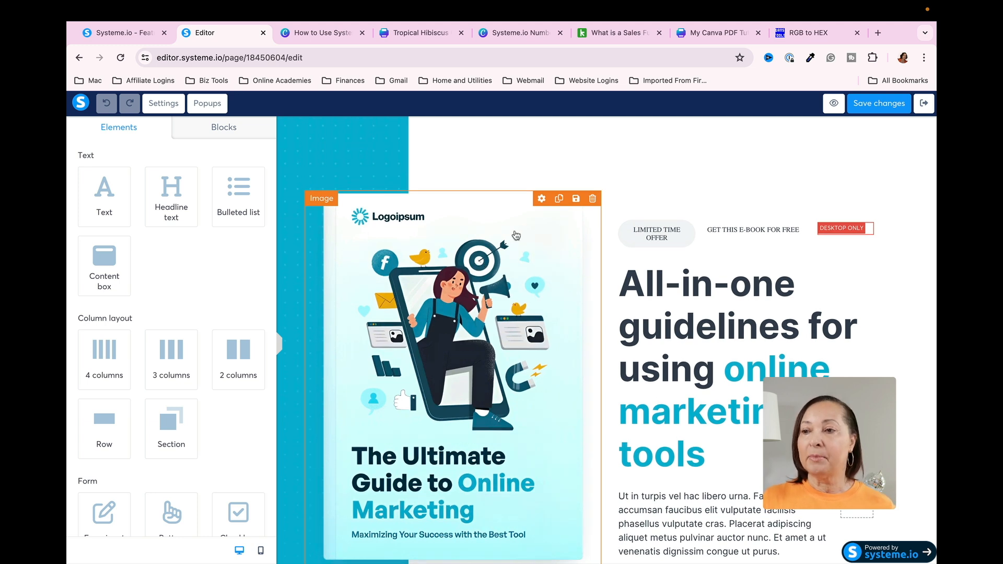
{"action": "scroll", "coordinate": [494, 277], "scroll_direction": "down", "scroll_amount": 2}
{"action": "scroll", "coordinate": [495, 277], "scroll_direction": "up", "scroll_amount": 2}
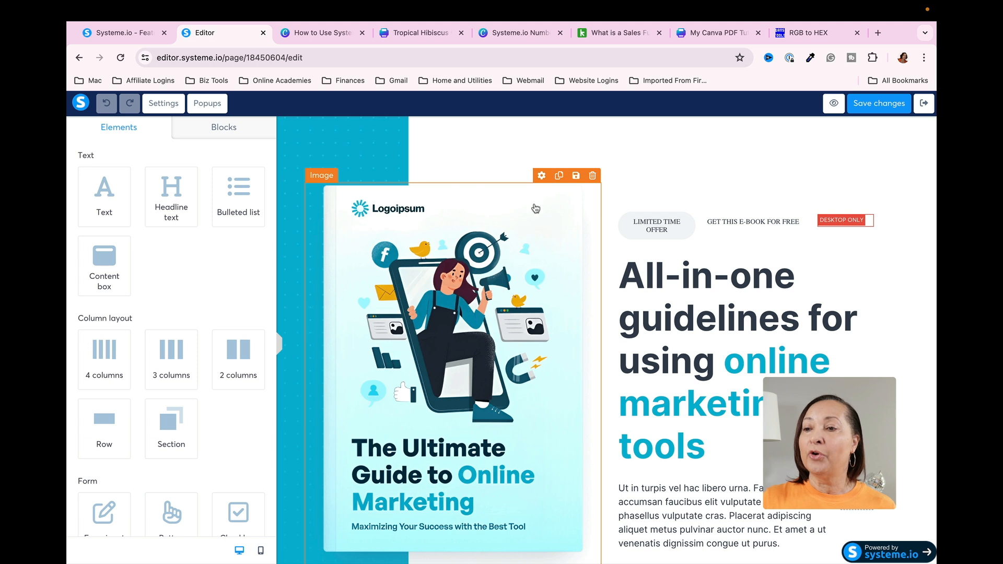
- Upload the Tropical Hibiscus Care eBook cover PNG from the desktop's Images stack as the book cover image's replacement file
{"action": "left_click", "coordinate": [541, 177]}
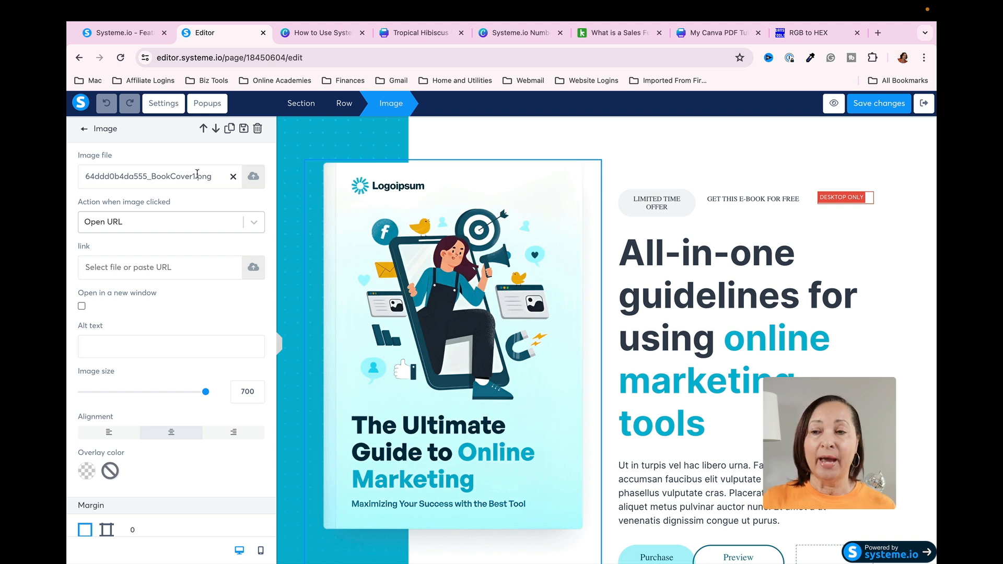
{"action": "left_click", "coordinate": [254, 181]}
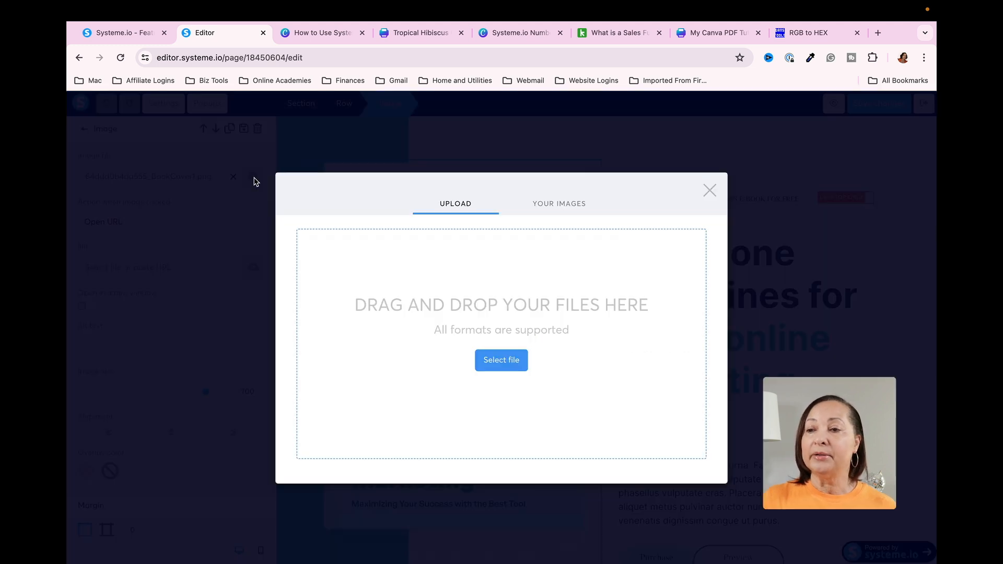
{"action": "mouse_move", "coordinate": [105, 29]}
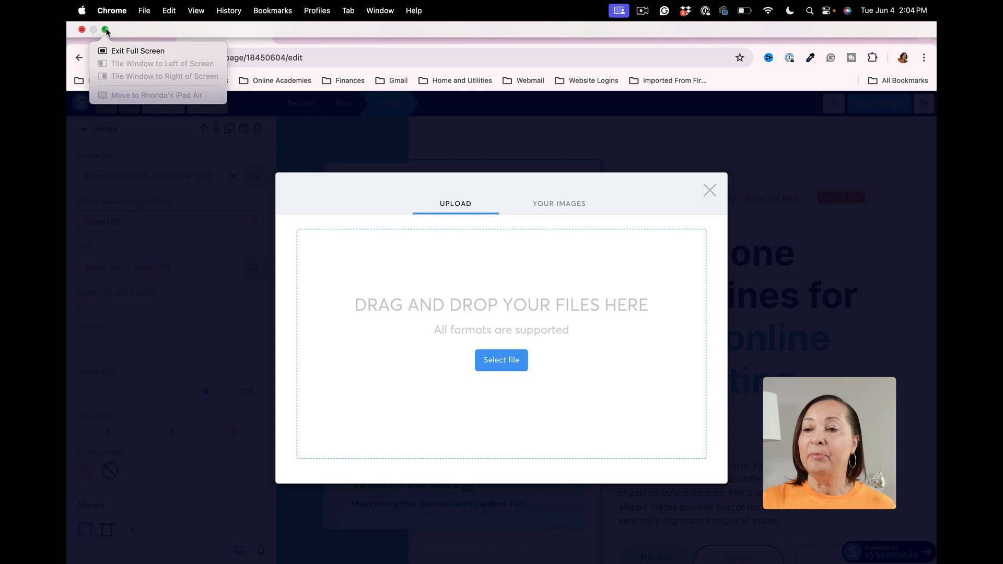
{"action": "left_click", "coordinate": [105, 29]}
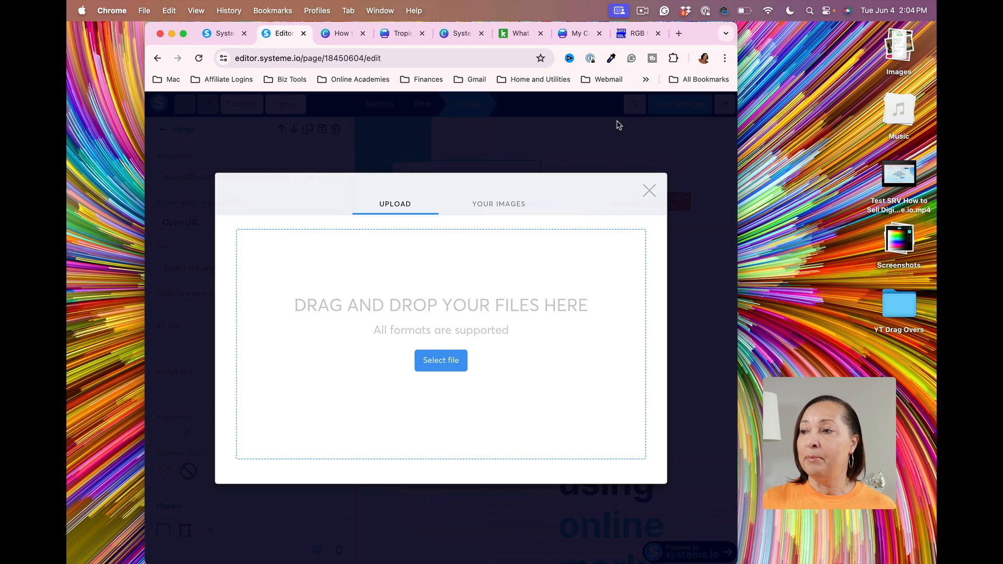
{"action": "left_click", "coordinate": [901, 57]}
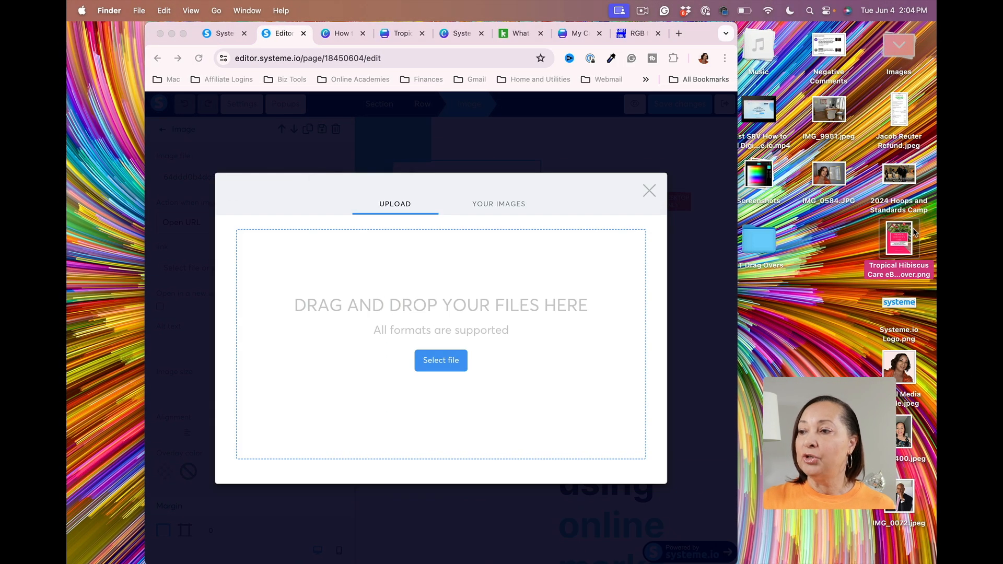
{"action": "left_click_drag", "start_coordinate": [909, 243], "coordinate": [502, 287]}
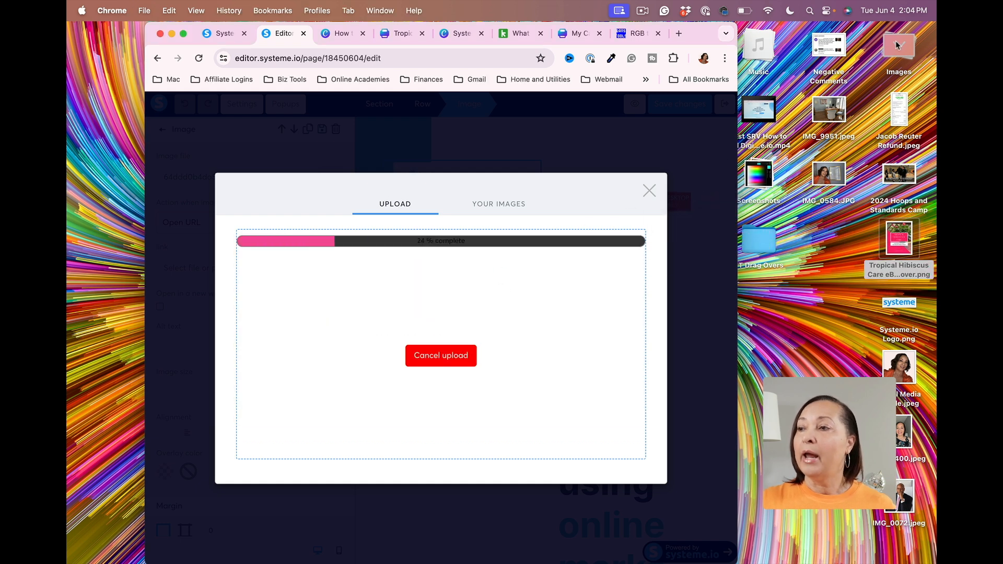
- Insert the uploaded Tropical Hibiscus Care eBook cover PNG as the page's book cover image
{"action": "left_click", "coordinate": [183, 34]}
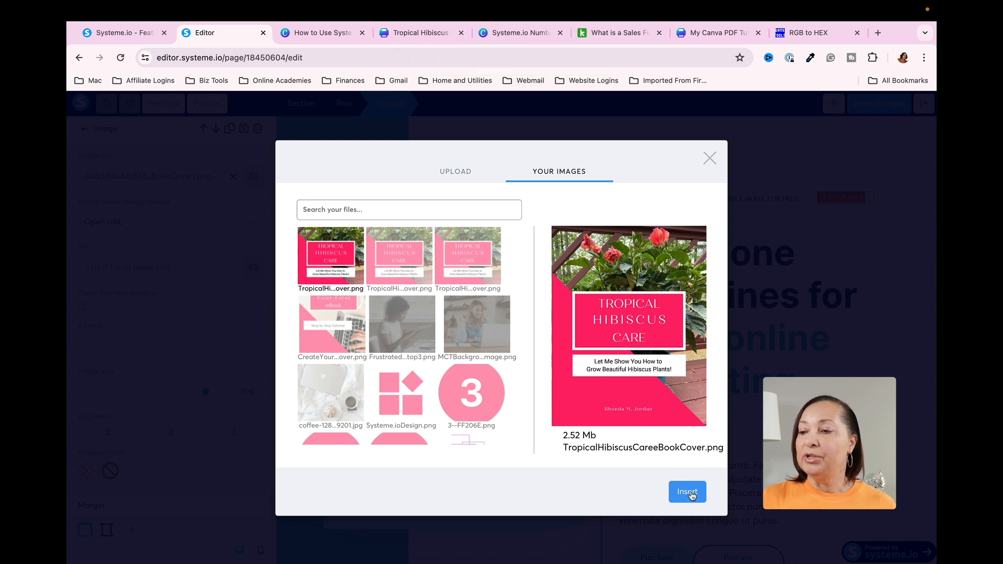
{"action": "left_click", "coordinate": [687, 493]}
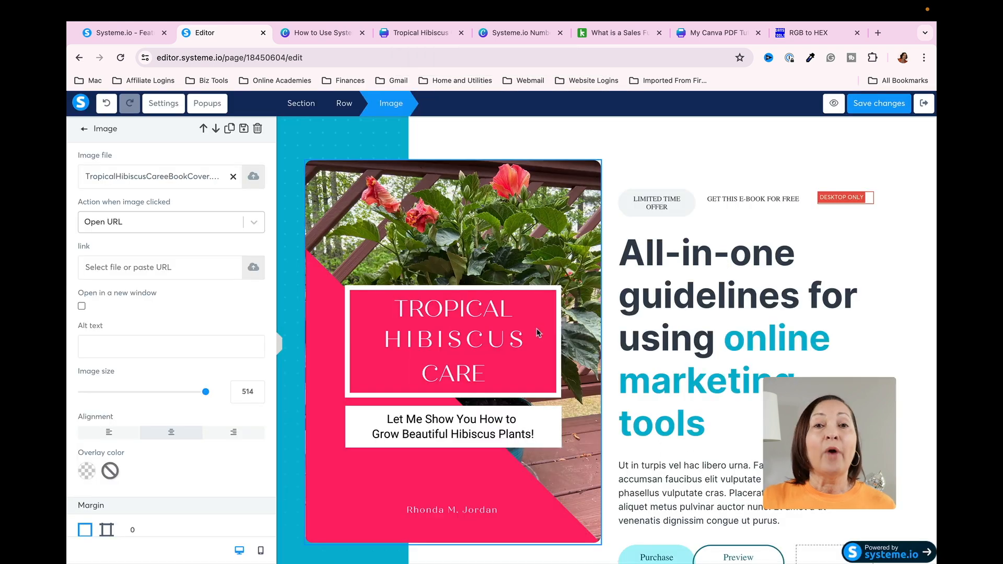
{"action": "left_click", "coordinate": [514, 304]}
{"action": "scroll", "coordinate": [513, 304], "scroll_direction": "down", "scroll_amount": 1}
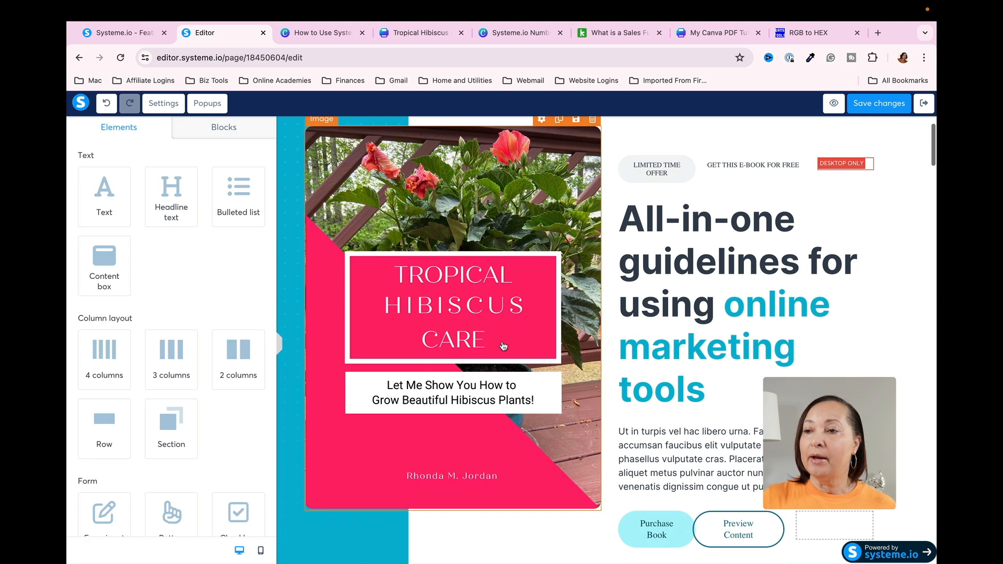
{"action": "scroll", "coordinate": [504, 349], "scroll_direction": "up", "scroll_amount": 1}
- Reduce the book cover image size to 440, try left alignment, and set the alignment back to centered
{"action": "left_click", "coordinate": [505, 349]}
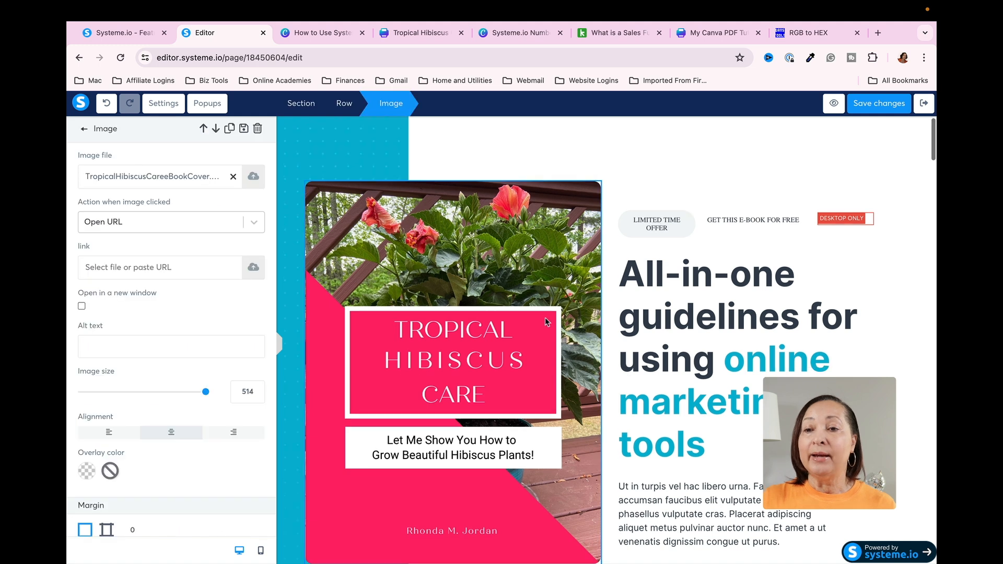
{"action": "scroll", "coordinate": [208, 329], "scroll_direction": "down", "scroll_amount": 3}
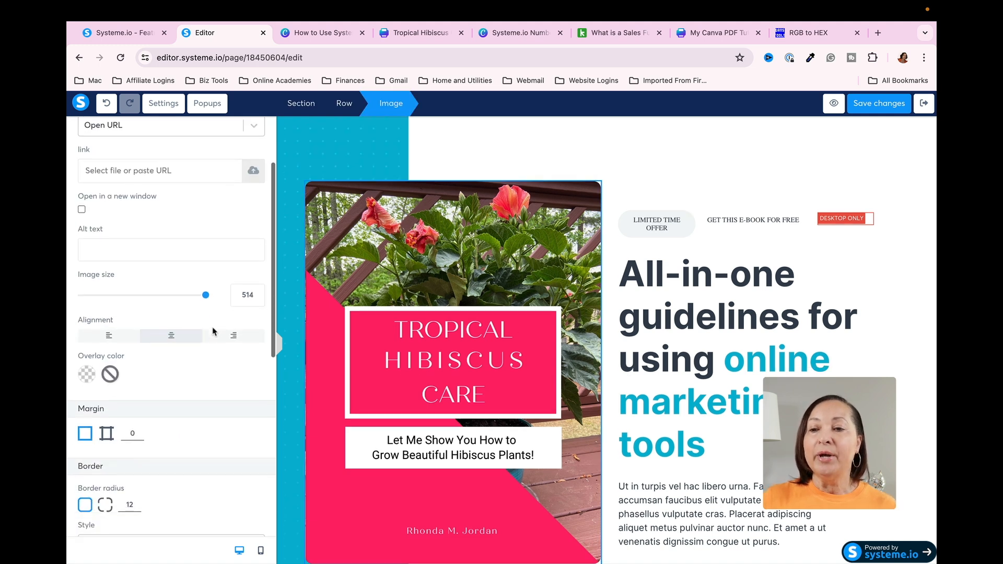
{"action": "left_click_drag", "start_coordinate": [206, 299], "coordinate": [188, 297]}
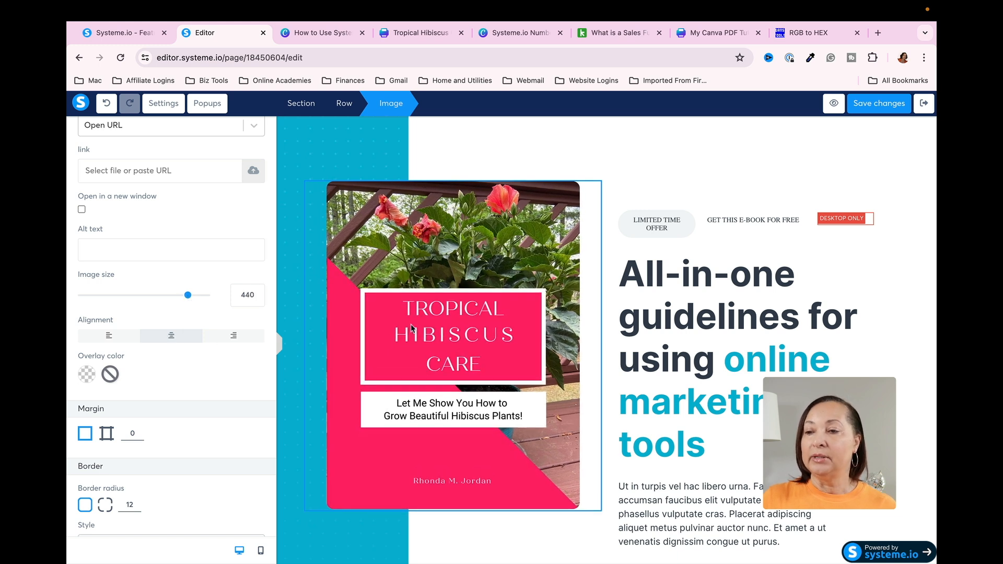
{"action": "left_click", "coordinate": [109, 338]}
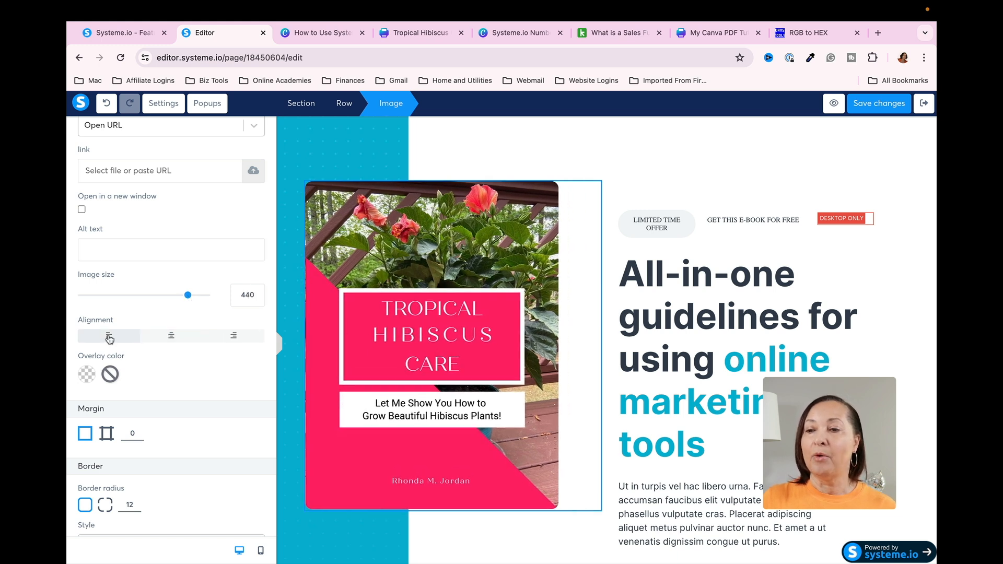
{"action": "left_click", "coordinate": [177, 338]}
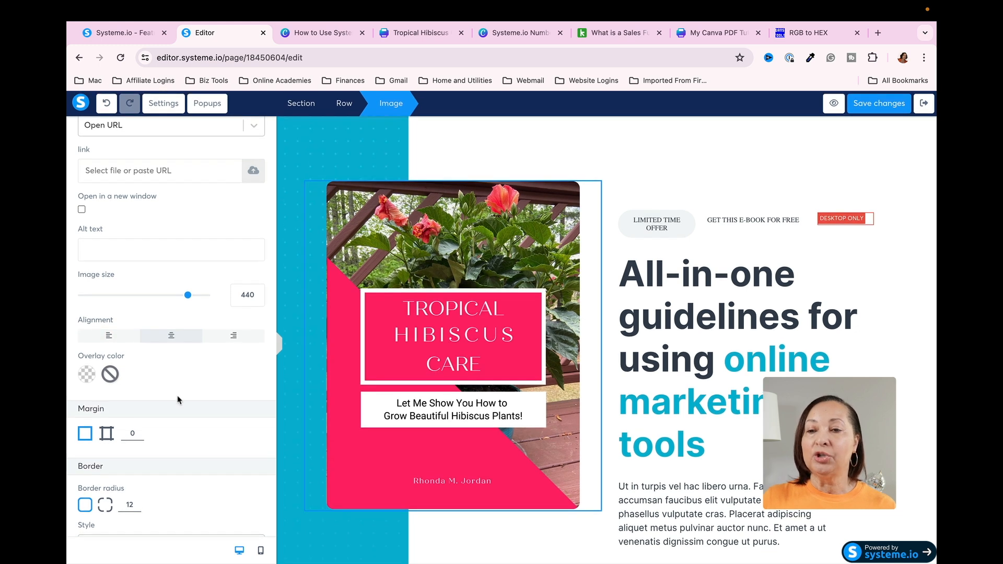
{"action": "scroll", "coordinate": [178, 400], "scroll_direction": "down", "scroll_amount": 5}
{"action": "scroll", "coordinate": [178, 400], "scroll_direction": "down", "scroll_amount": 4}
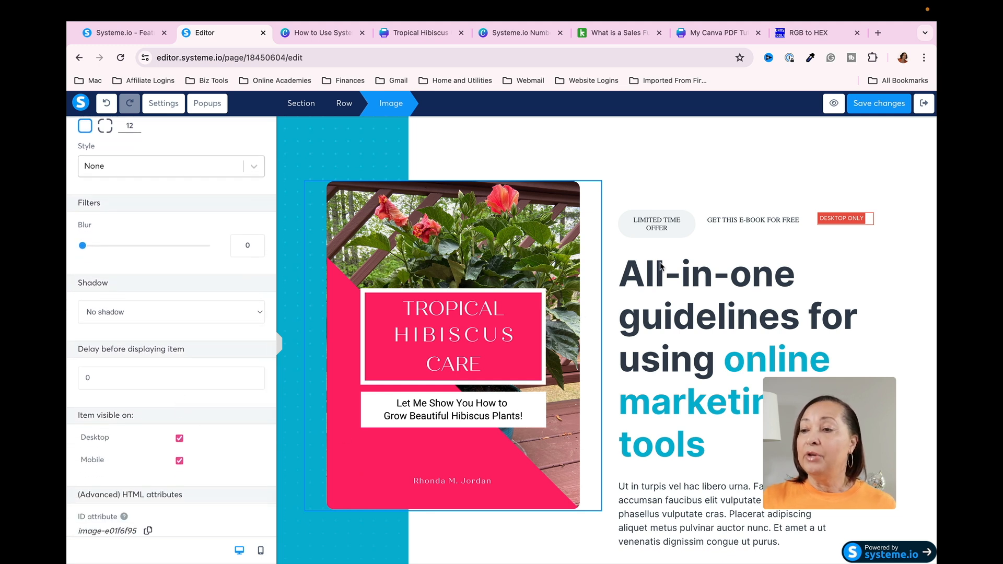
{"action": "left_click", "coordinate": [665, 281]}
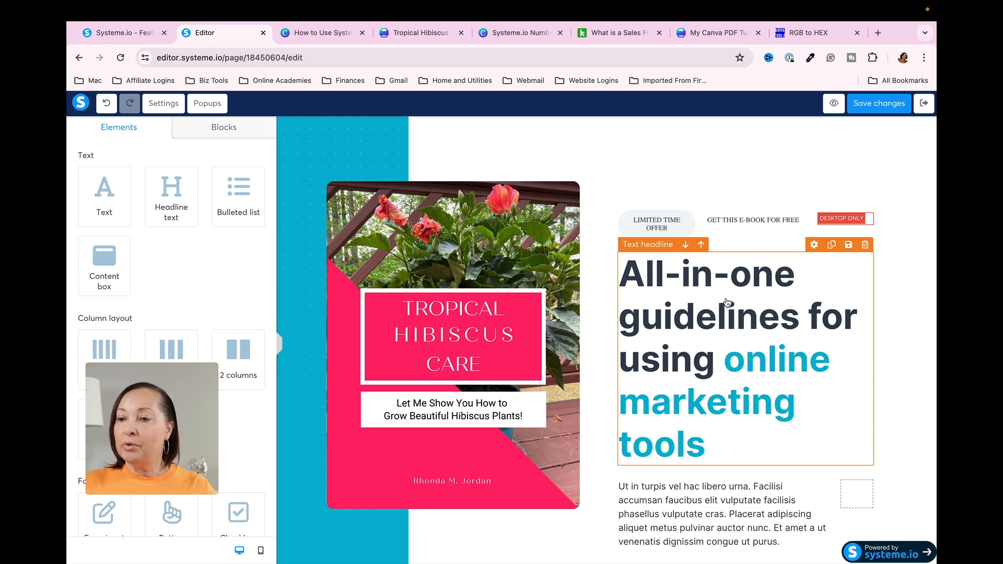
{"action": "left_click", "coordinate": [371, 148]}
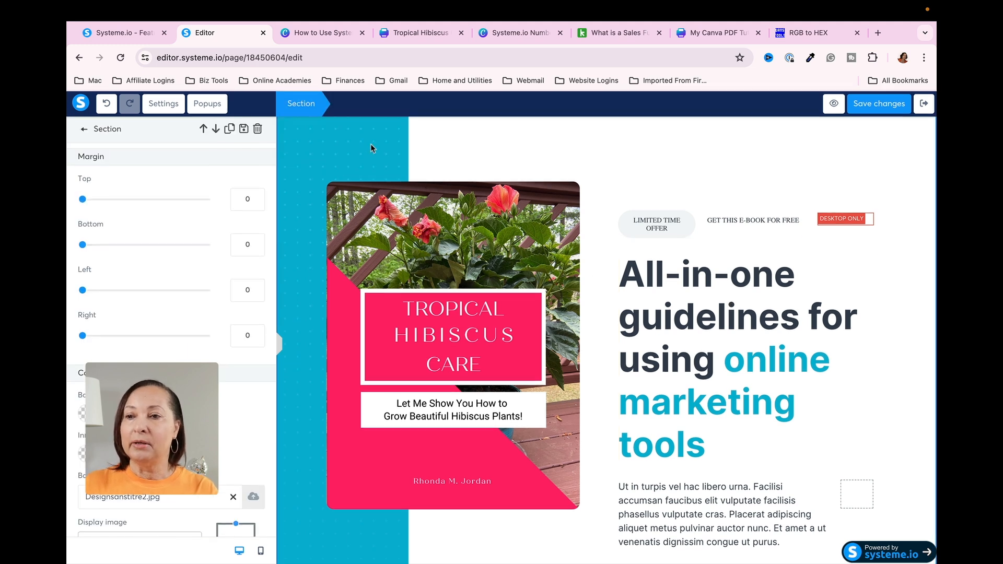
{"action": "left_click", "coordinate": [375, 147]}
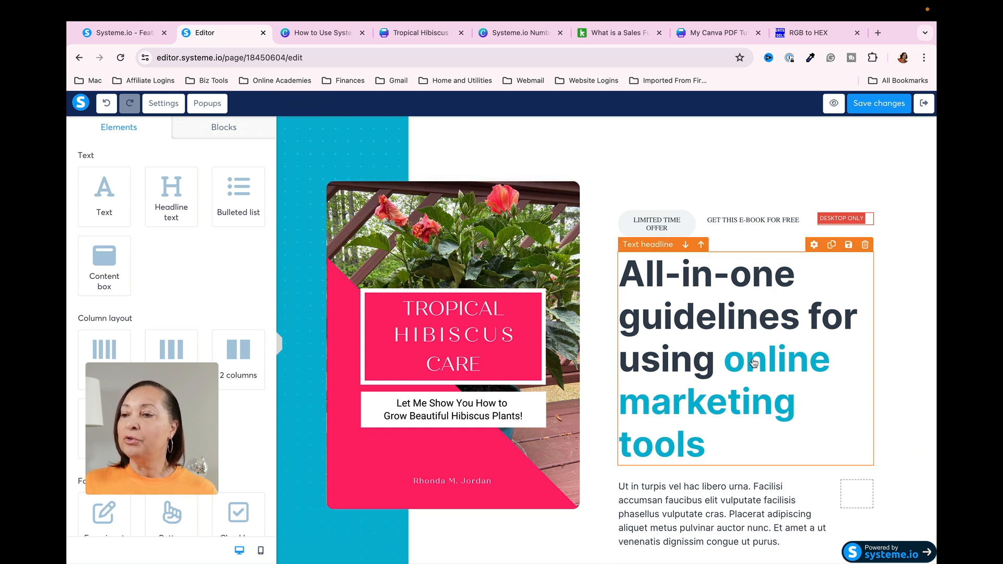
- Replace the dark headline text "All-in-one guidelines for using" with "Tropical Hibiscus"
{"action": "left_click", "coordinate": [692, 323]}
{"action": "left_click_drag", "start_coordinate": [712, 355], "coordinate": [625, 281]}
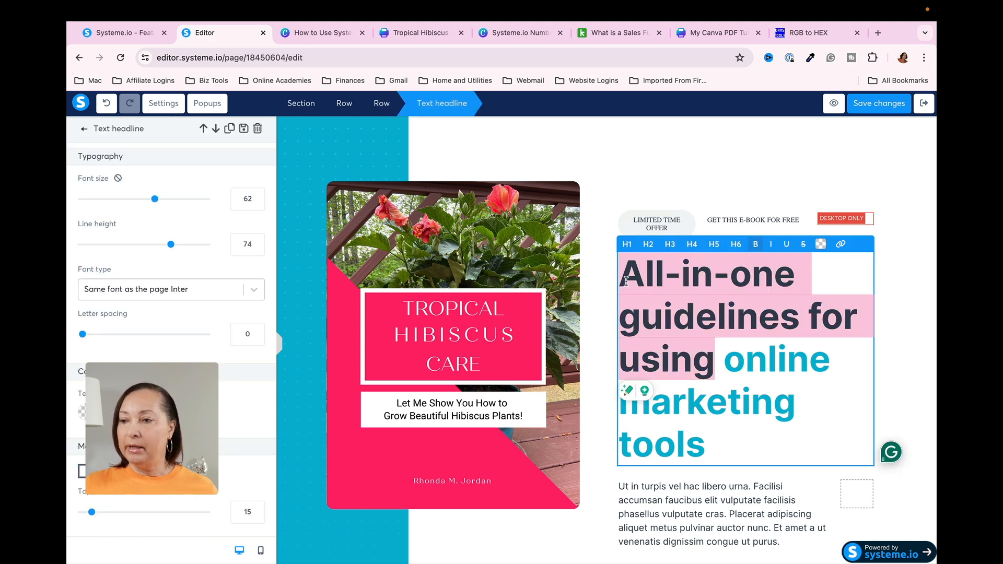
{"action": "type", "text": "Tro"}
{"action": "key", "text": "BackSpace"}
{"action": "key", "text": "BackSpace"}
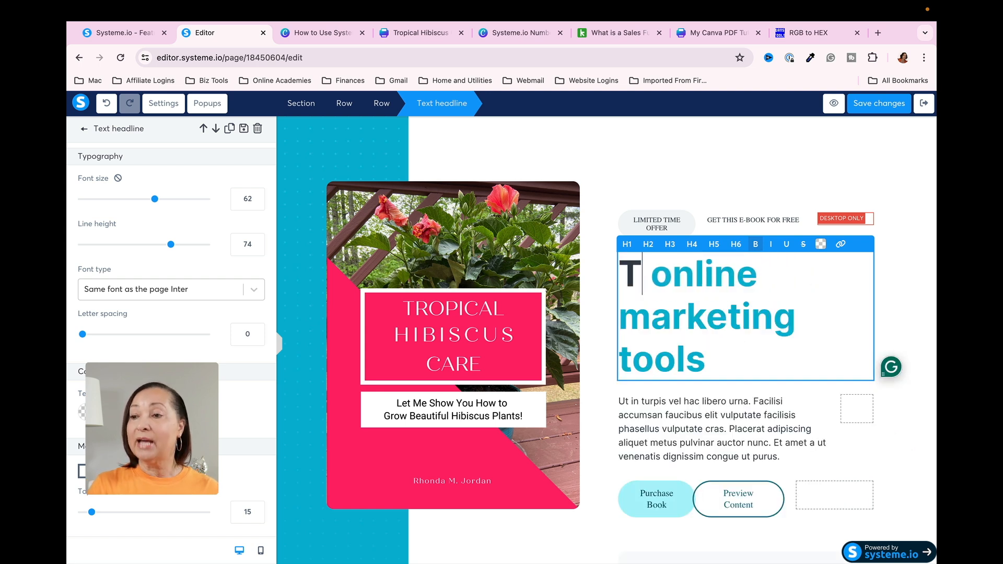
{"action": "type", "text": "ropical Hibiscus"}
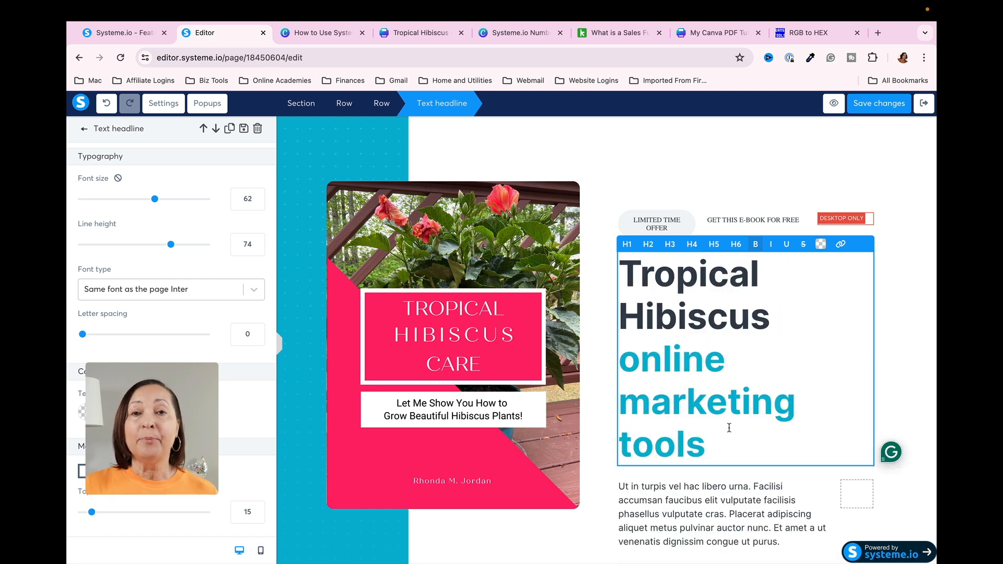
- Change the color of the headline words "online marketing tools" to hex ff206e
{"action": "left_click_drag", "start_coordinate": [711, 446], "coordinate": [623, 365]}
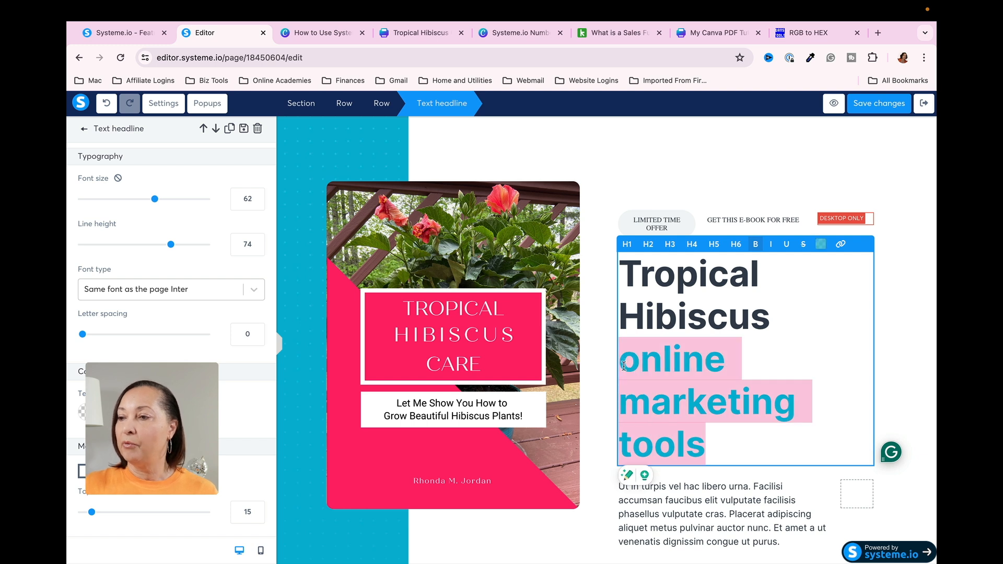
{"action": "left_click", "coordinate": [821, 247]}
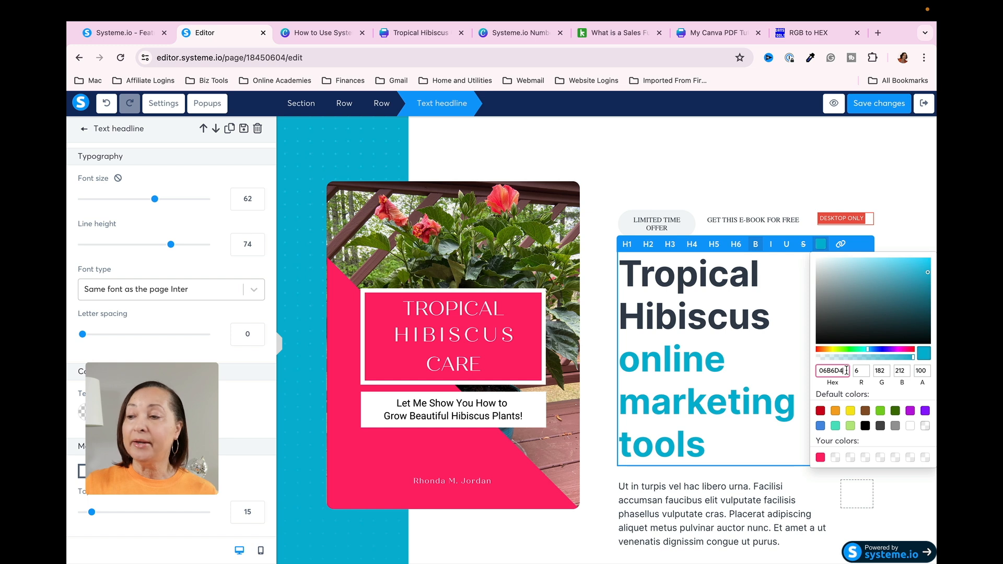
{"action": "left_click_drag", "start_coordinate": [847, 371], "coordinate": [817, 374]}
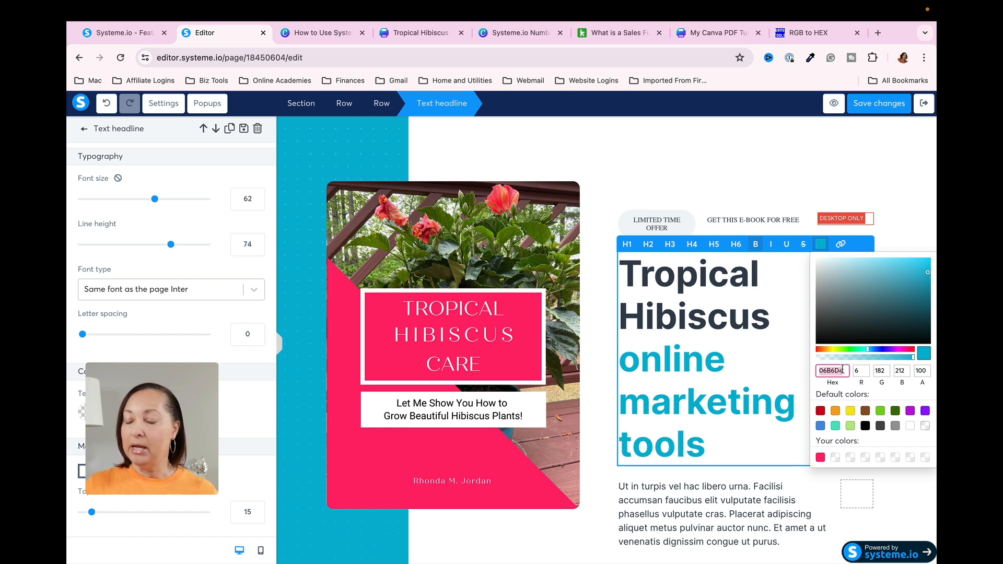
{"action": "key", "text": "BackSpace"}
{"action": "type", "text": "ff206"}
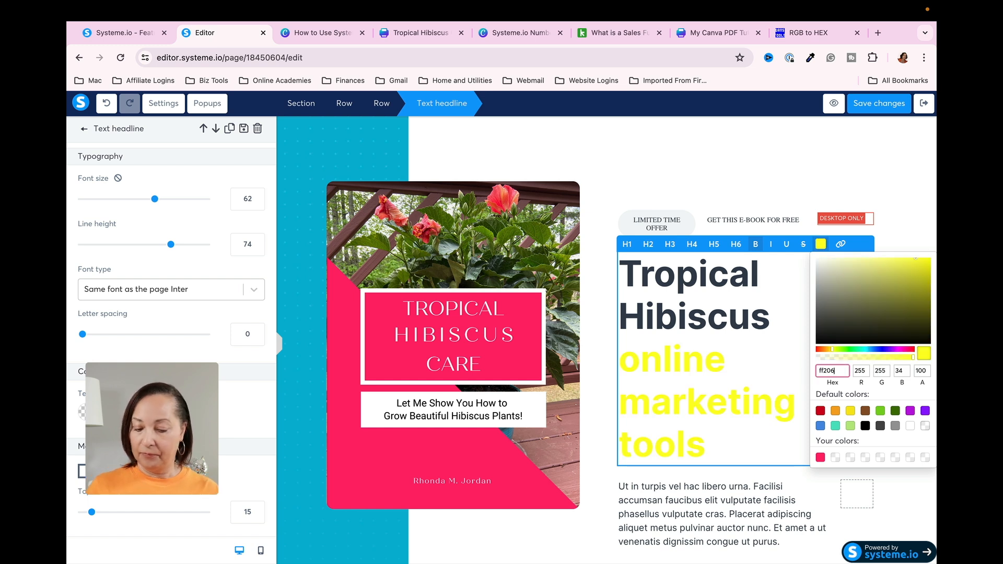
{"action": "type", "text": "e"}
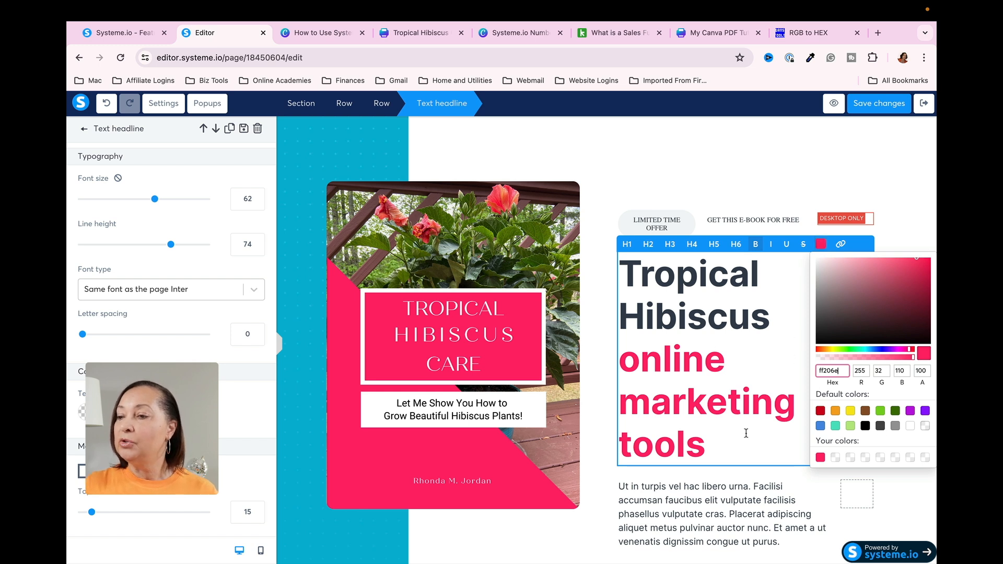
{"action": "left_click", "coordinate": [735, 447]}
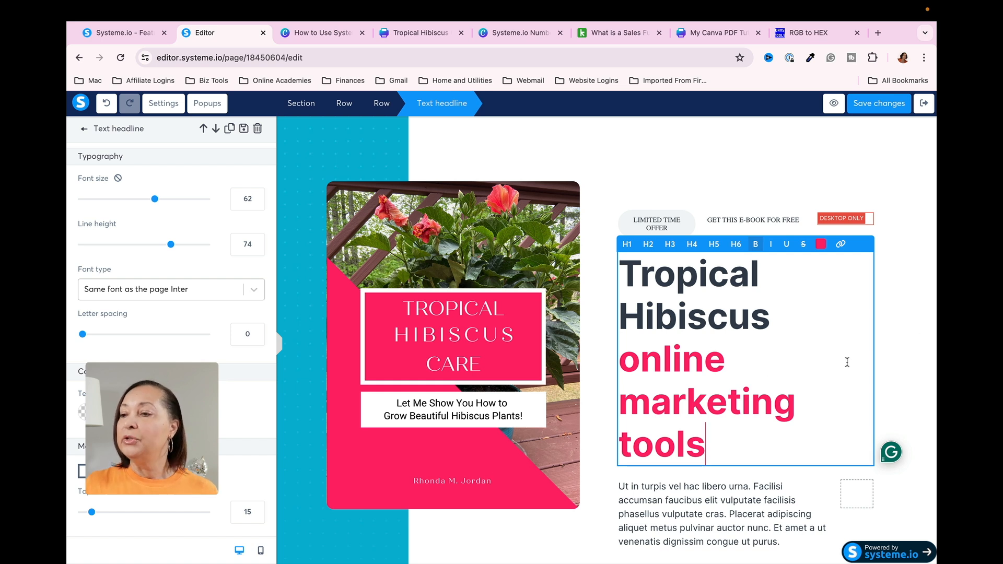
- Replace the headline's pink words with "Care eBook" and start them on a new line below "Tropical Hibiscus"
{"action": "left_click_drag", "start_coordinate": [704, 452], "coordinate": [627, 368]}
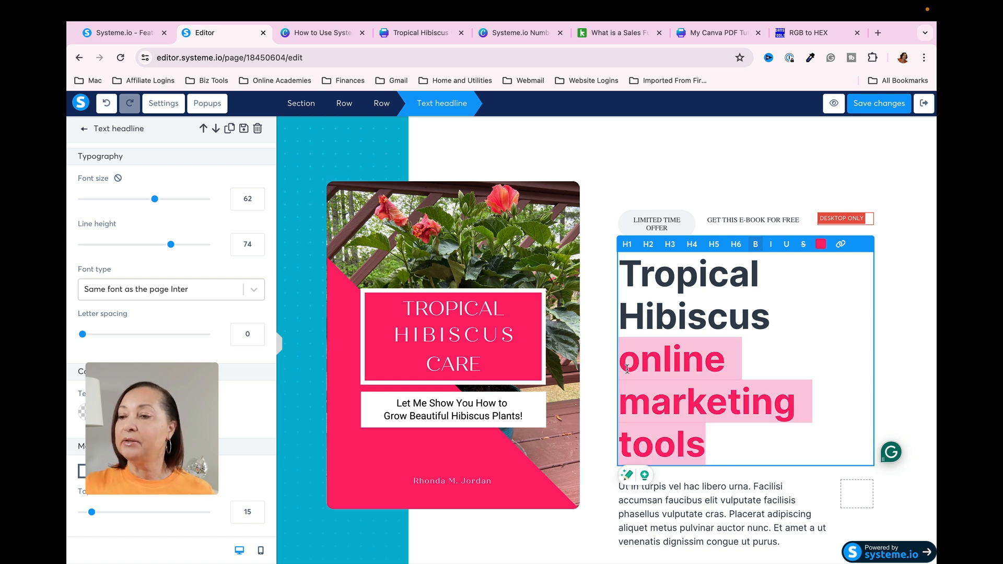
{"action": "type", "text": "C"}
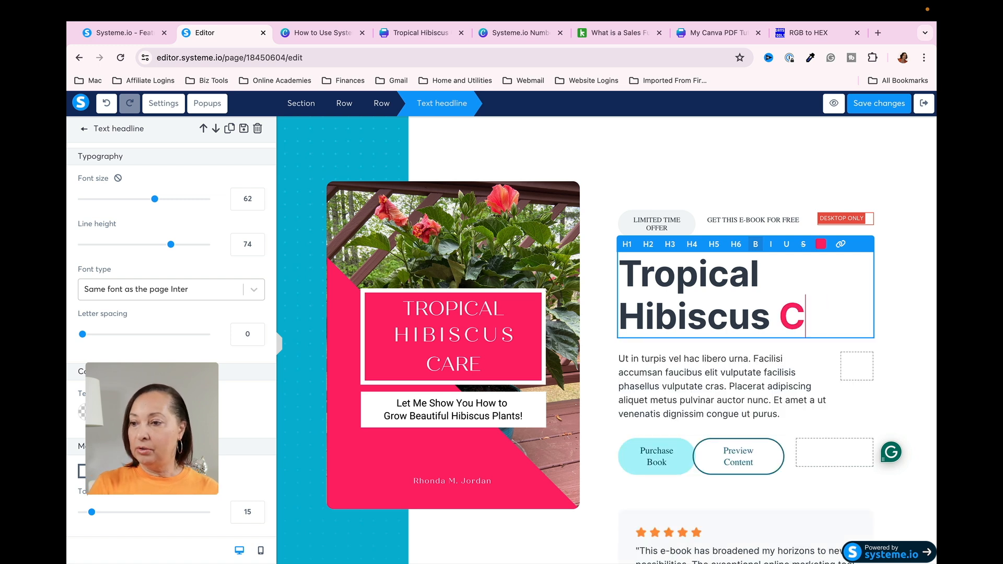
{"action": "type", "text": "are eBook"}
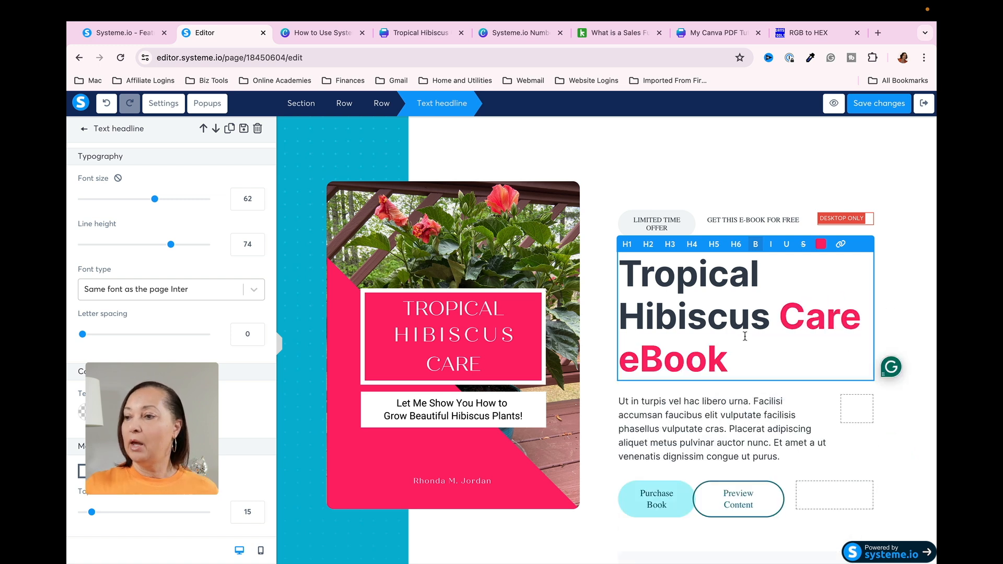
{"action": "left_click", "coordinate": [779, 316]}
{"action": "key", "text": "Return"}
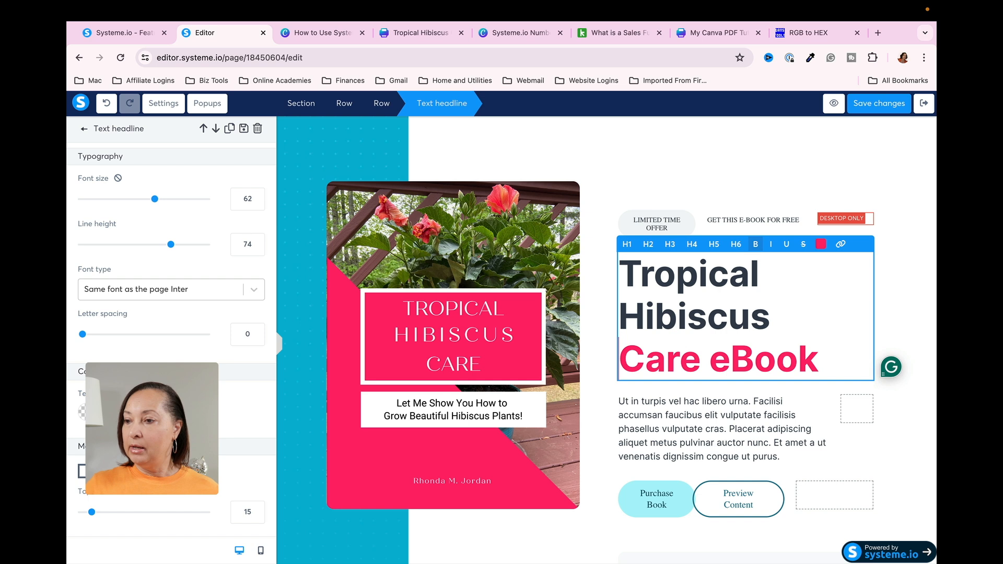
- Set the Purchase Book button's background color to hex ff206e
{"action": "scroll", "coordinate": [790, 376], "scroll_direction": "down", "scroll_amount": 3}
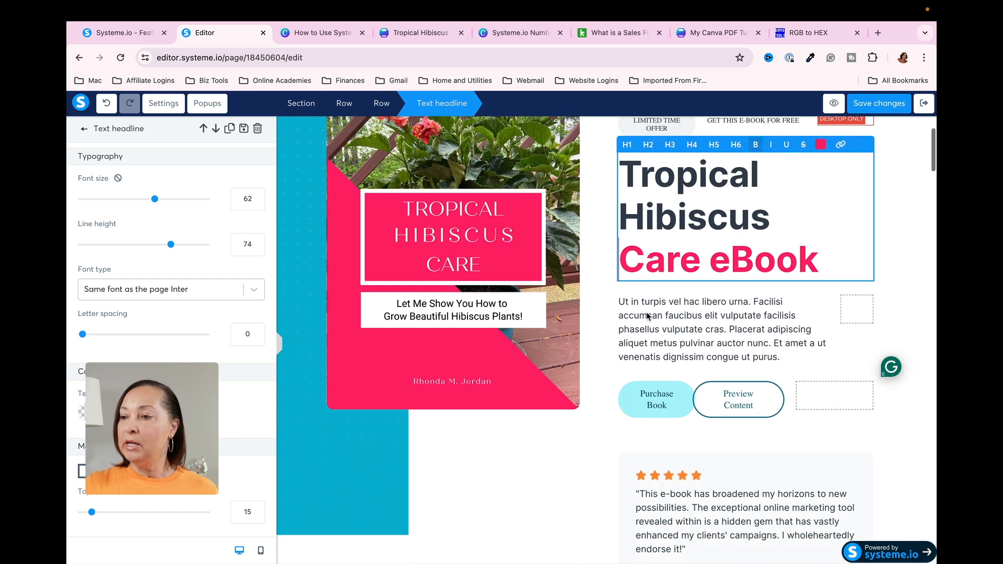
{"action": "left_click", "coordinate": [649, 317]}
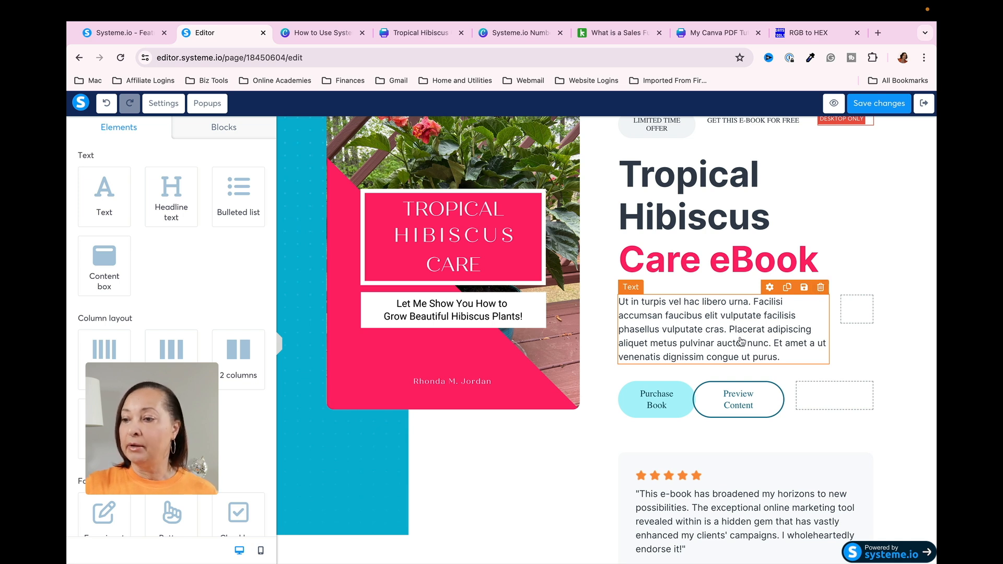
{"action": "left_click", "coordinate": [674, 409]}
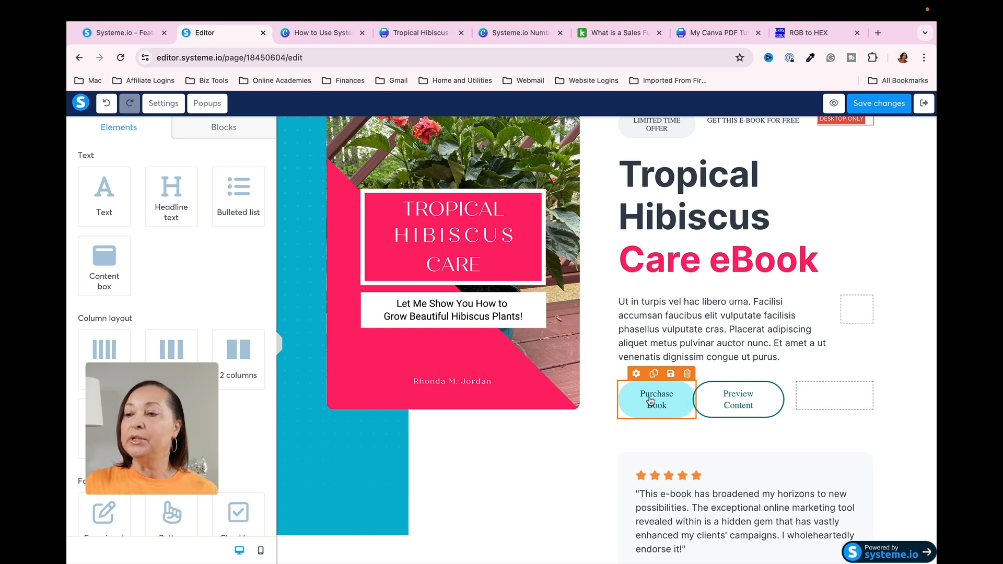
{"action": "left_click", "coordinate": [636, 375]}
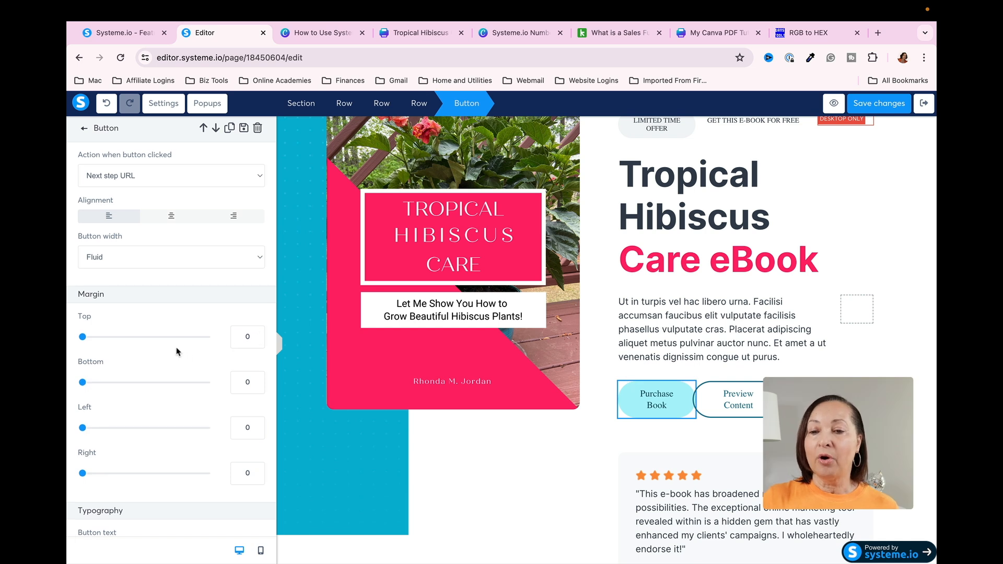
{"action": "scroll", "coordinate": [177, 350], "scroll_direction": "down", "scroll_amount": 5}
{"action": "scroll", "coordinate": [176, 348], "scroll_direction": "down", "scroll_amount": 2}
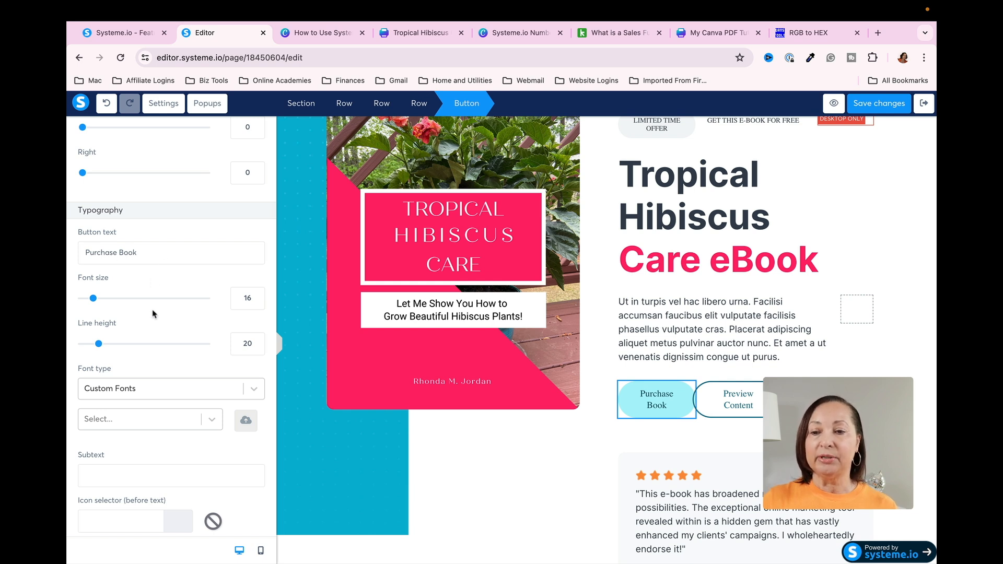
{"action": "scroll", "coordinate": [170, 339], "scroll_direction": "down", "scroll_amount": 1}
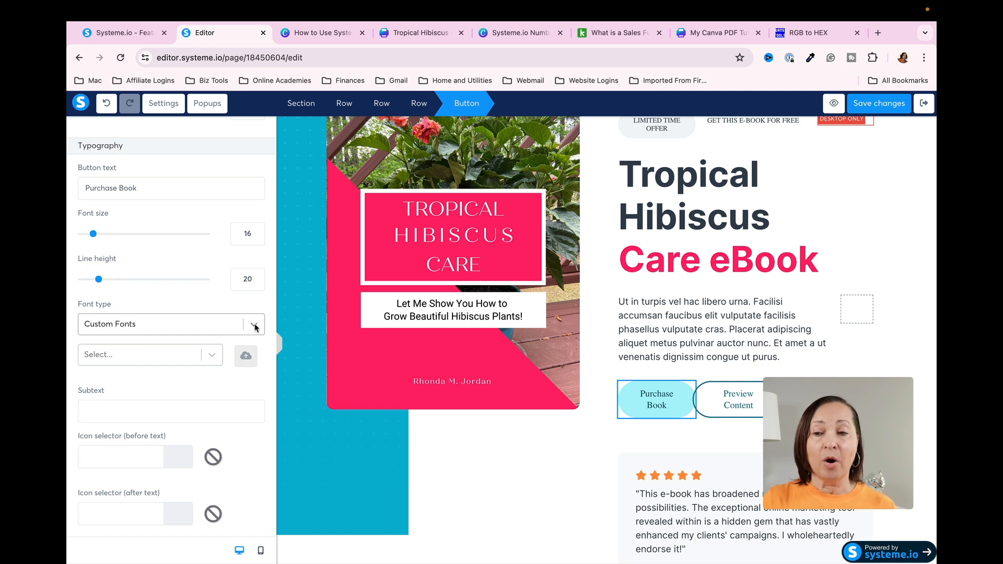
{"action": "scroll", "coordinate": [169, 327], "scroll_direction": "down", "scroll_amount": 5}
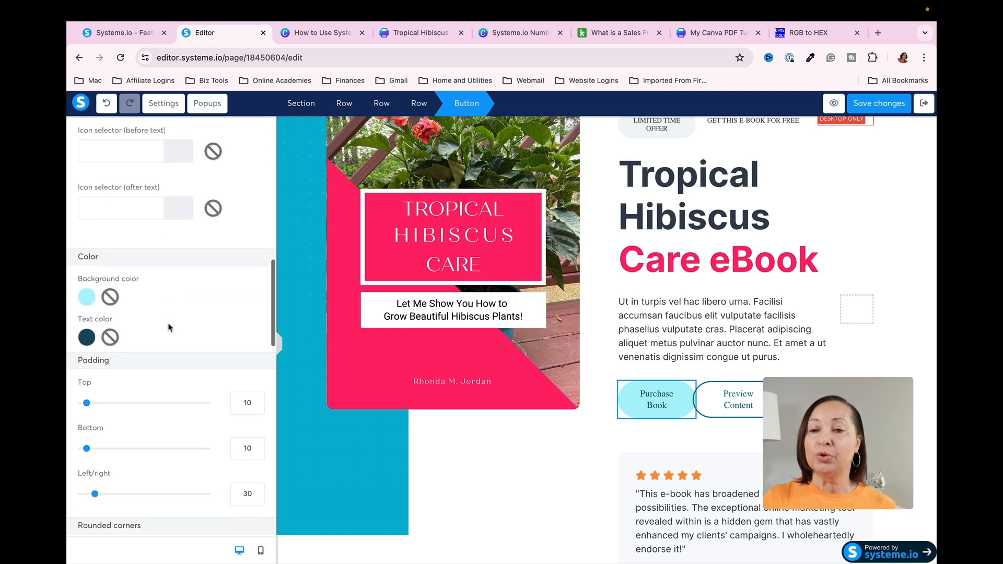
{"action": "left_click", "coordinate": [87, 298]}
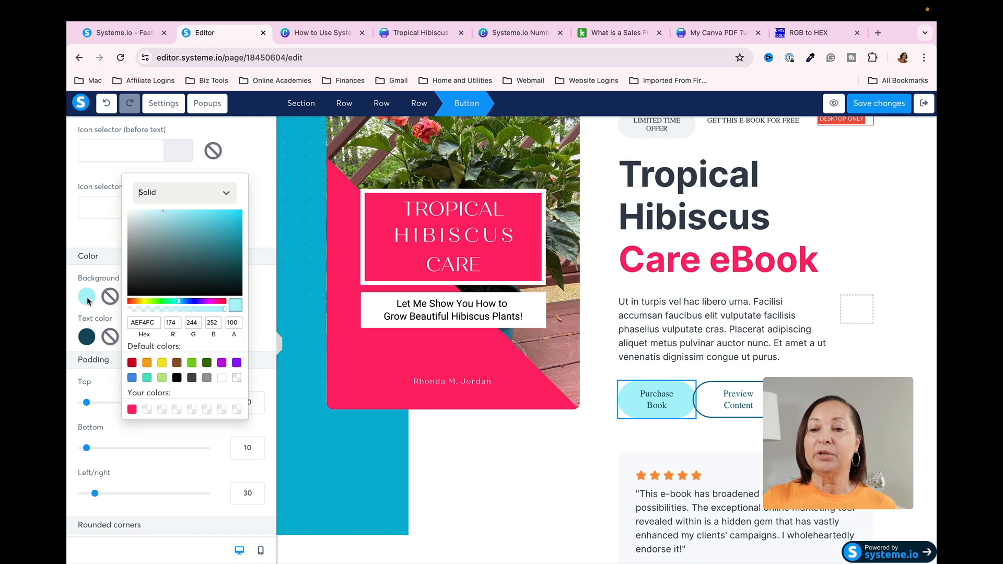
{"action": "left_click", "coordinate": [156, 322]}
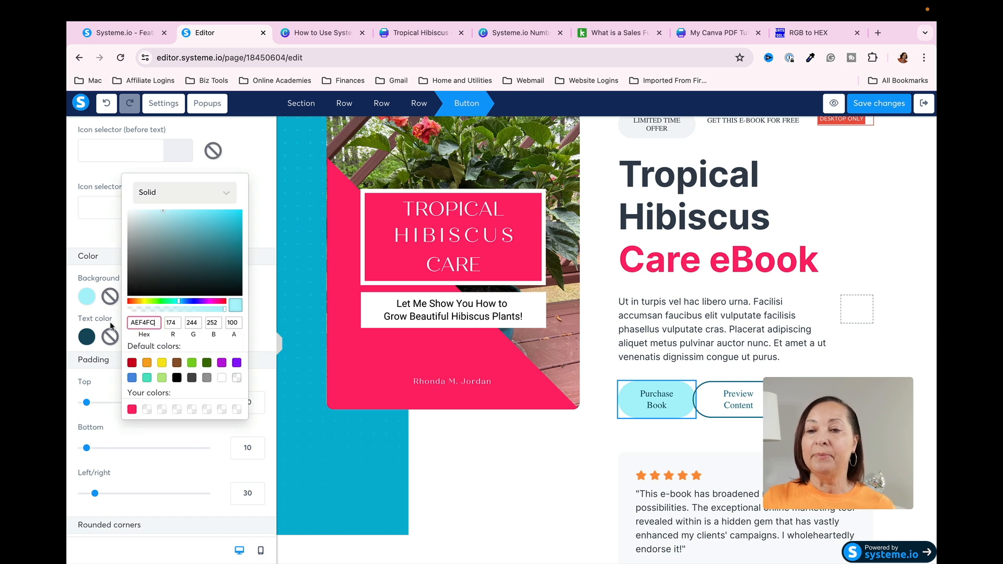
{"action": "double_click", "coordinate": [128, 322]}
{"action": "type", "text": "ff206e"}
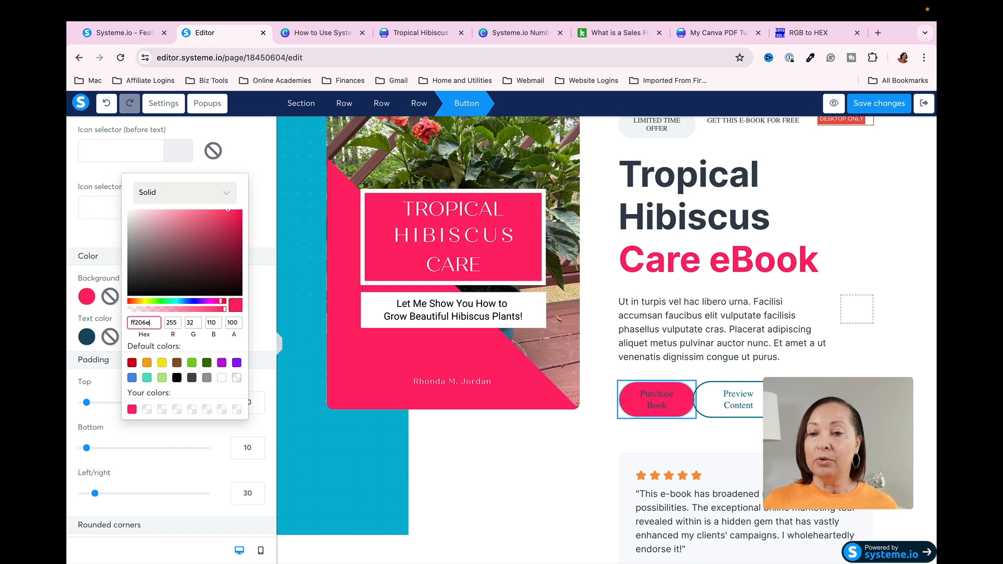
- Confirm the Purchase Book button's ff206e background color and set its text color to white
{"action": "key", "text": "Return"}
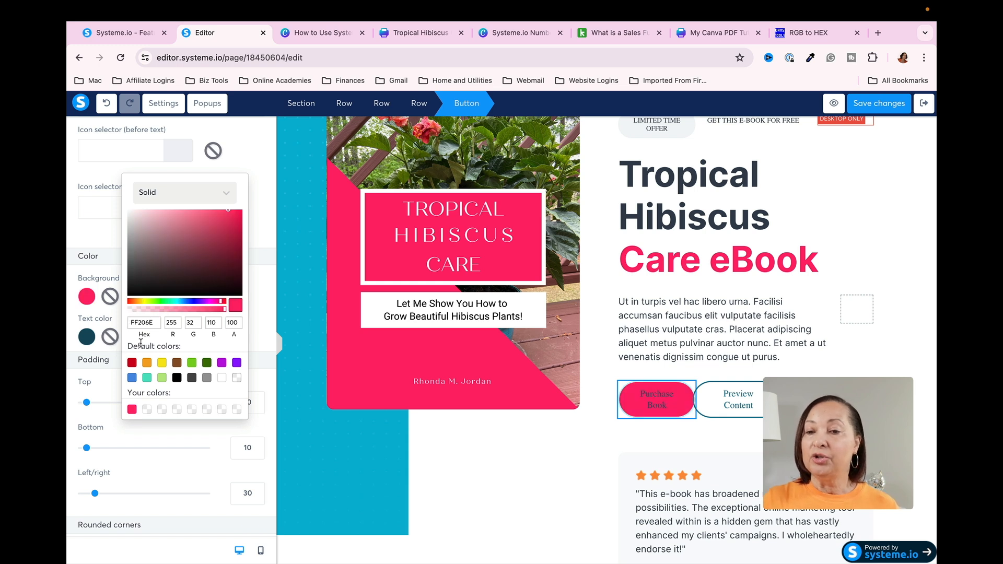
{"action": "left_click", "coordinate": [271, 343]}
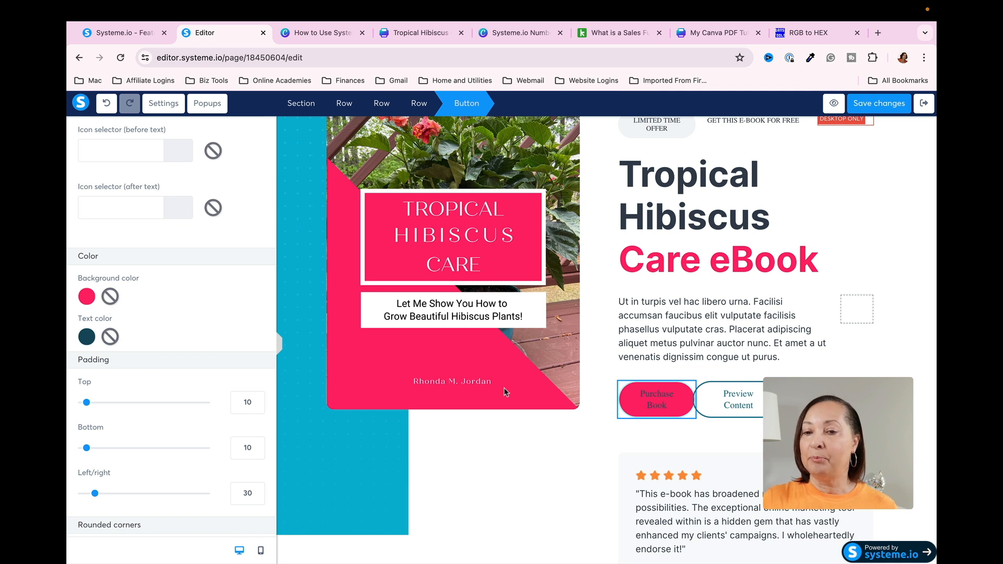
{"action": "left_click", "coordinate": [87, 337]}
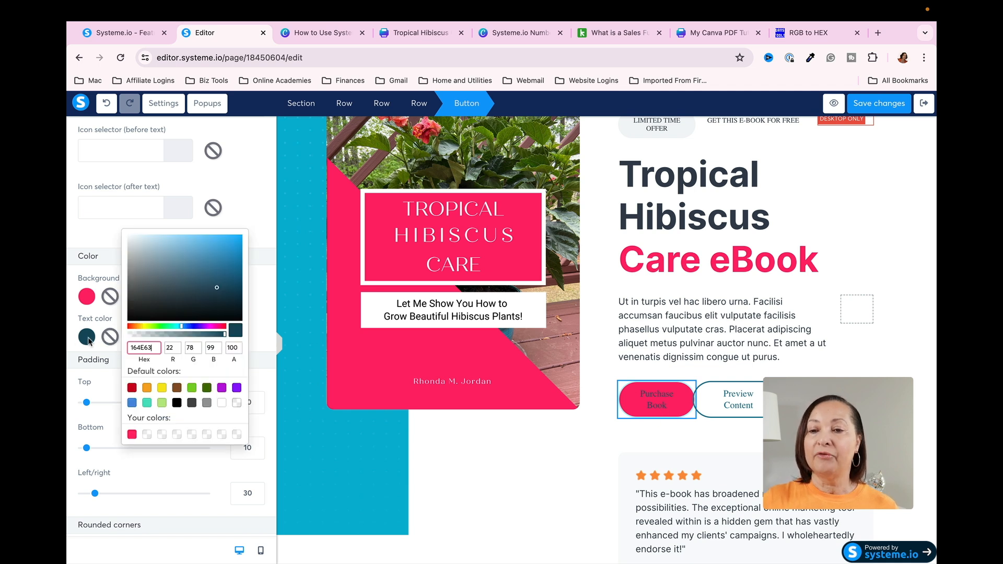
{"action": "left_click", "coordinate": [222, 403]}
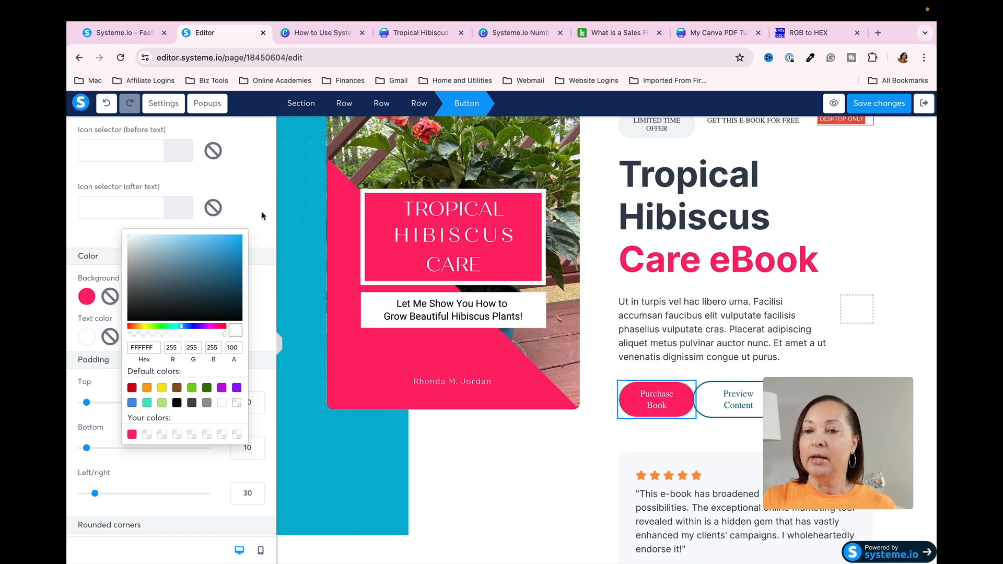
- Delete the Preview Content button beside the Purchase Book button
{"action": "left_click", "coordinate": [599, 444]}
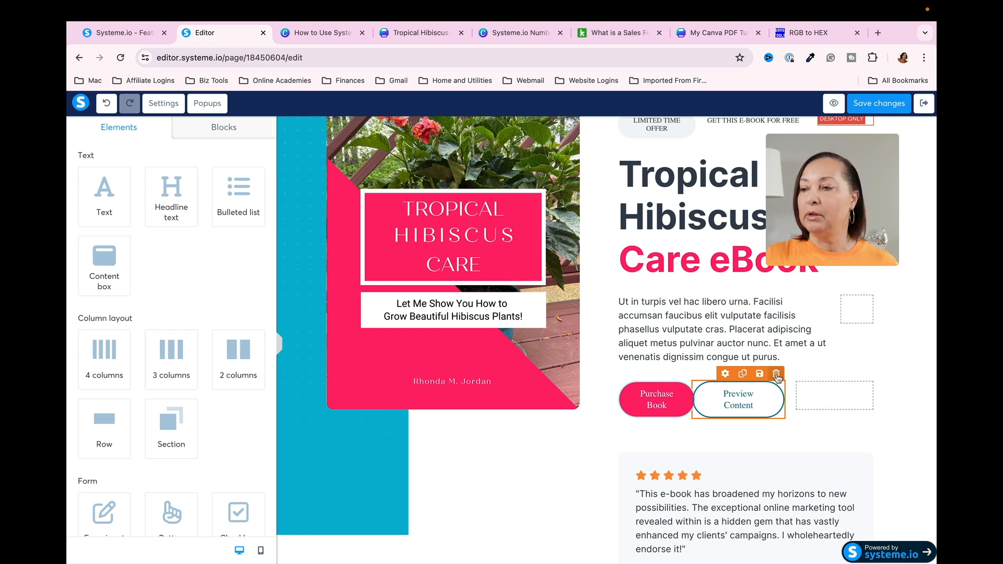
{"action": "left_click", "coordinate": [777, 374]}
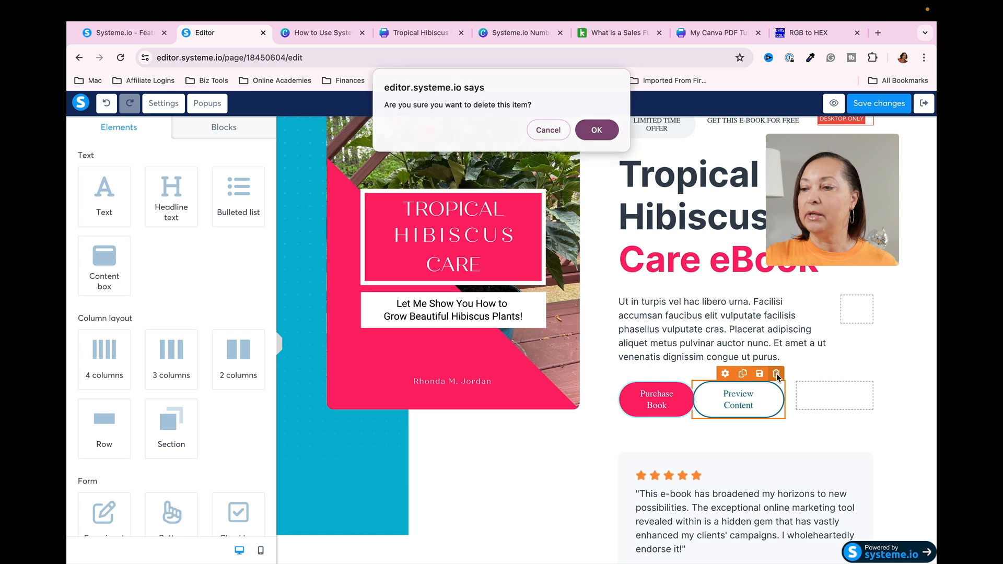
{"action": "left_click", "coordinate": [596, 130]}
- Add a headline text element between the testimonial and the About the Book section, and delete its row again
{"action": "scroll", "coordinate": [761, 427], "scroll_direction": "down", "scroll_amount": 10}
{"action": "scroll", "coordinate": [762, 427], "scroll_direction": "down", "scroll_amount": 10}
{"action": "scroll", "coordinate": [762, 428], "scroll_direction": "up", "scroll_amount": 6}
{"action": "scroll", "coordinate": [762, 427], "scroll_direction": "up", "scroll_amount": 2}
{"action": "scroll", "coordinate": [762, 428], "scroll_direction": "down", "scroll_amount": 10}
{"action": "scroll", "coordinate": [761, 427], "scroll_direction": "up", "scroll_amount": 10}
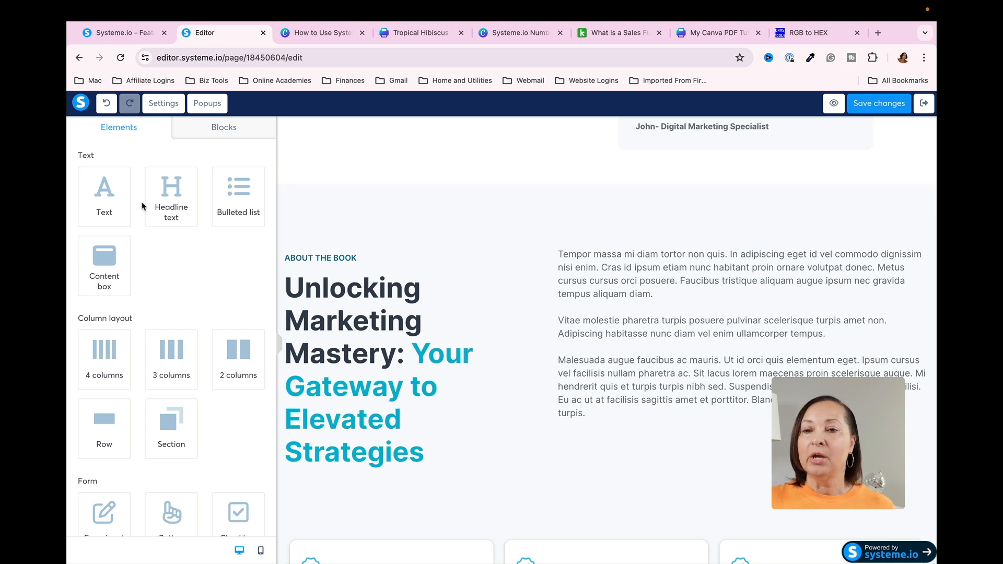
{"action": "scroll", "coordinate": [412, 239], "scroll_direction": "up", "scroll_amount": 1}
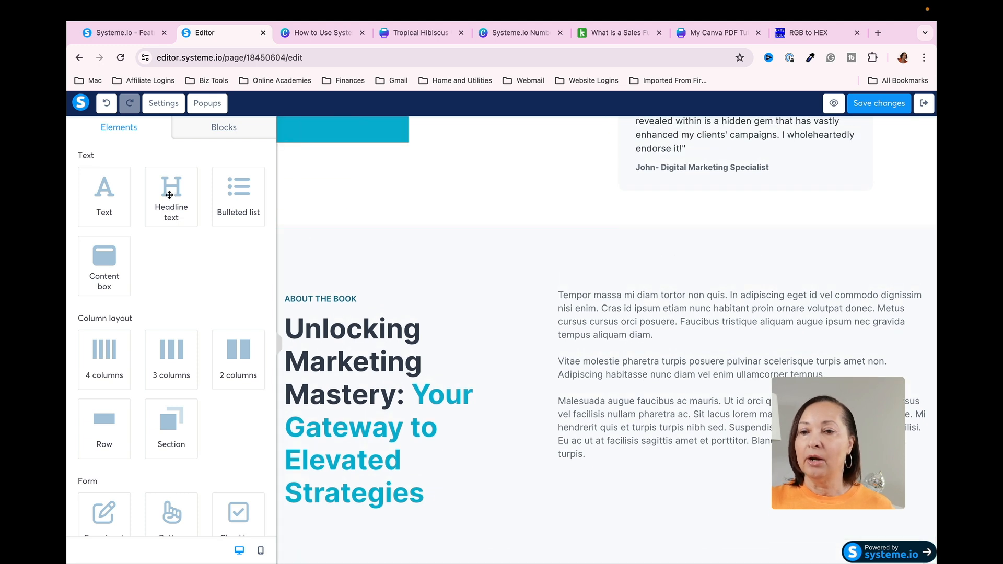
{"action": "left_click_drag", "start_coordinate": [170, 195], "coordinate": [369, 242]}
{"action": "left_click", "coordinate": [643, 278]}
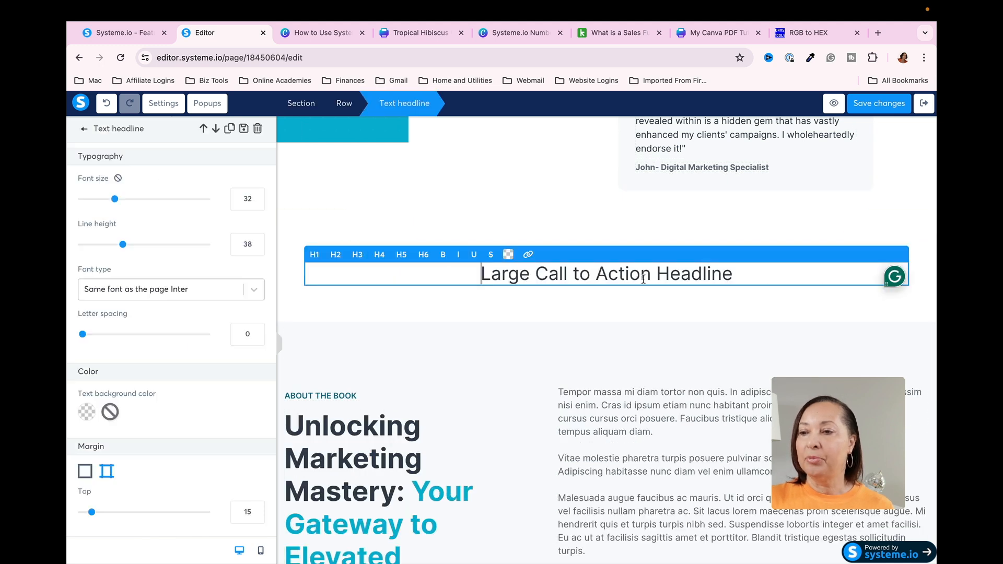
{"action": "left_click", "coordinate": [439, 233]}
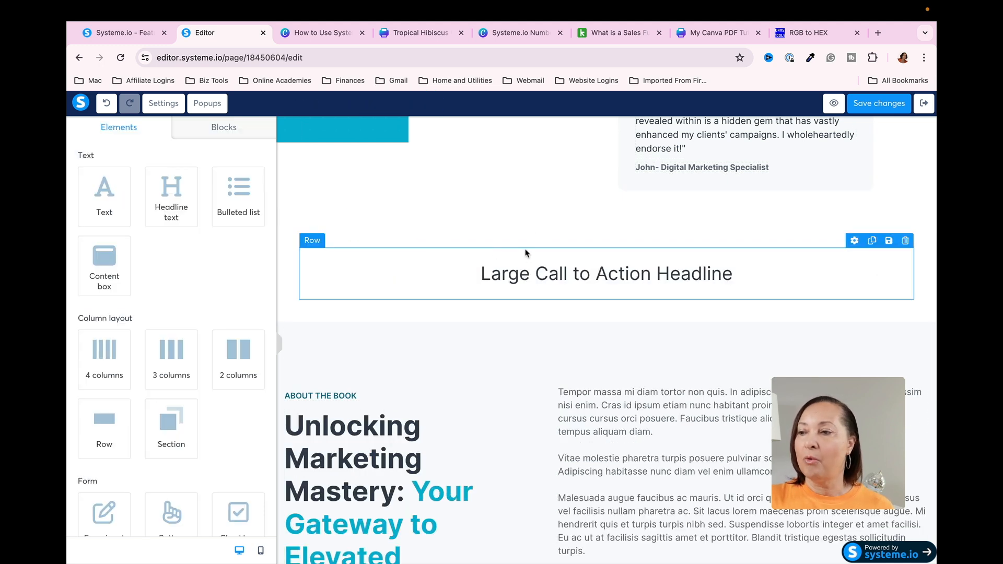
{"action": "left_click", "coordinate": [905, 240]}
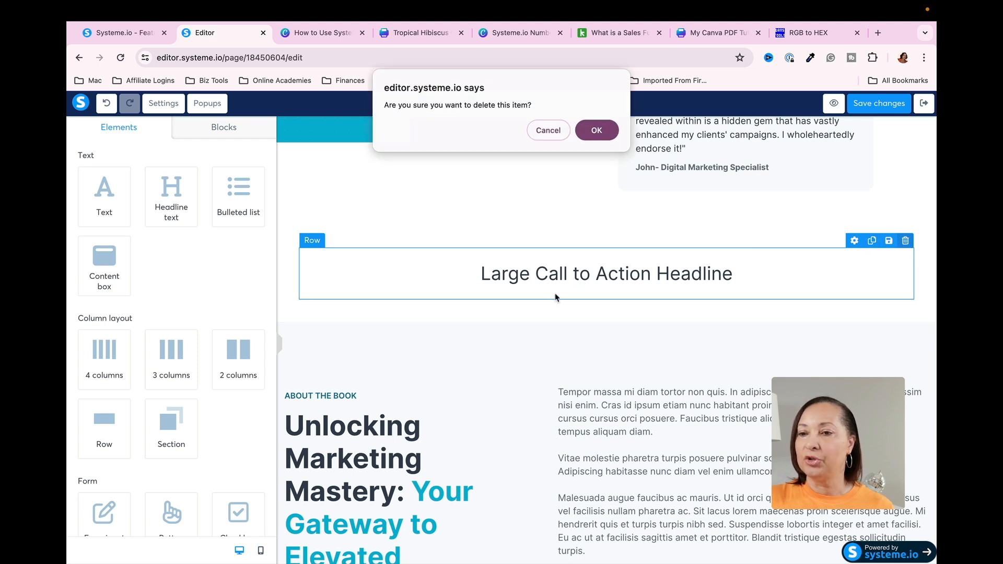
{"action": "left_click", "coordinate": [596, 130]}
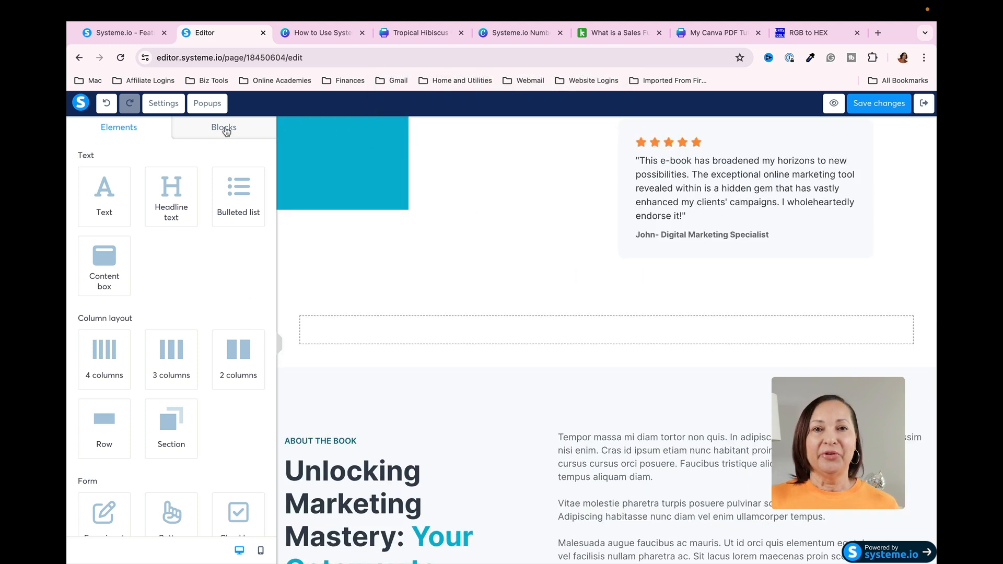
- Insert the "Short testimonials with round images" block below the table of contents section
{"action": "left_click", "coordinate": [225, 129]}
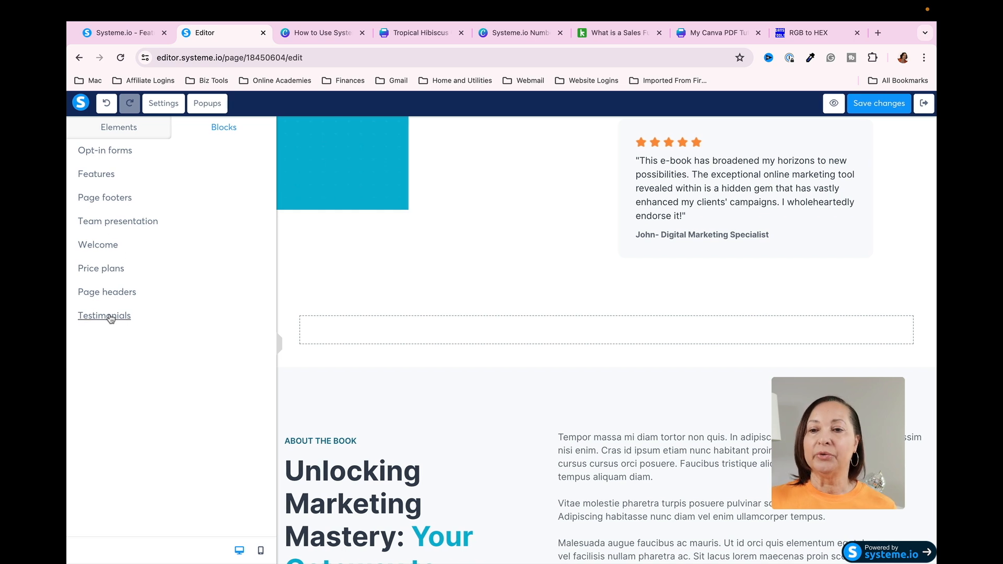
{"action": "scroll", "coordinate": [448, 360], "scroll_direction": "down", "scroll_amount": 3}
{"action": "scroll", "coordinate": [447, 359], "scroll_direction": "down", "scroll_amount": 20}
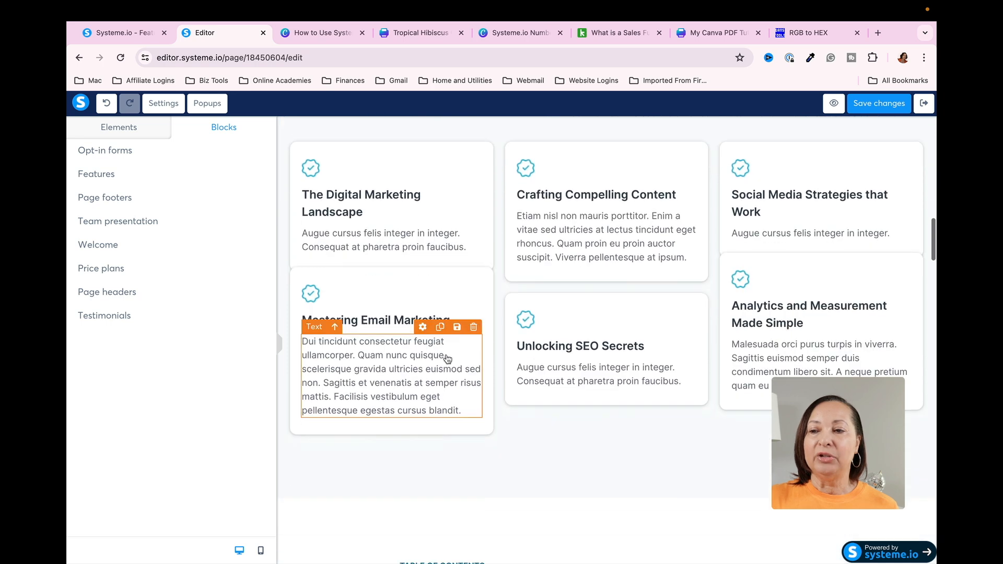
{"action": "scroll", "coordinate": [448, 359], "scroll_direction": "down", "scroll_amount": 15}
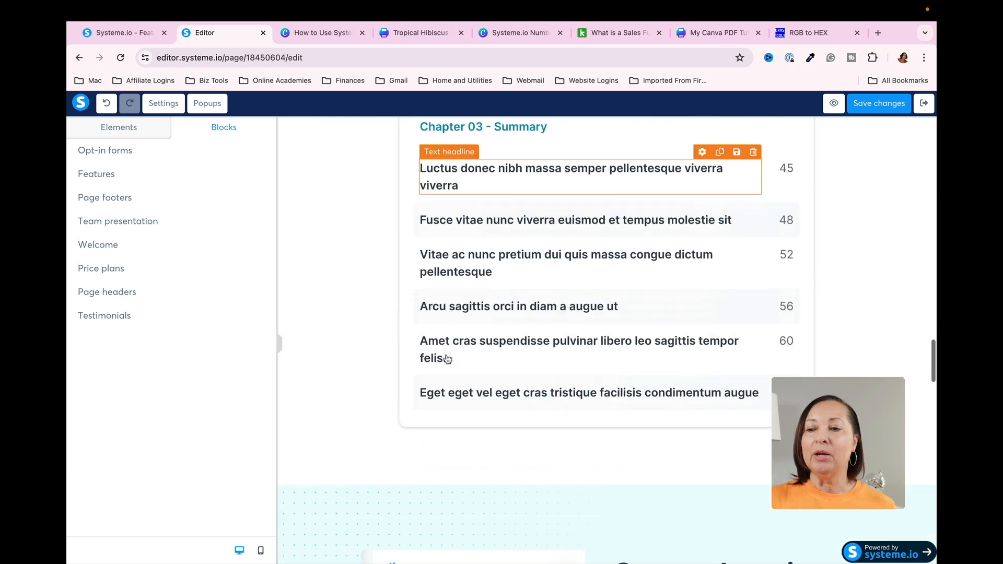
{"action": "scroll", "coordinate": [448, 360], "scroll_direction": "down", "scroll_amount": 12}
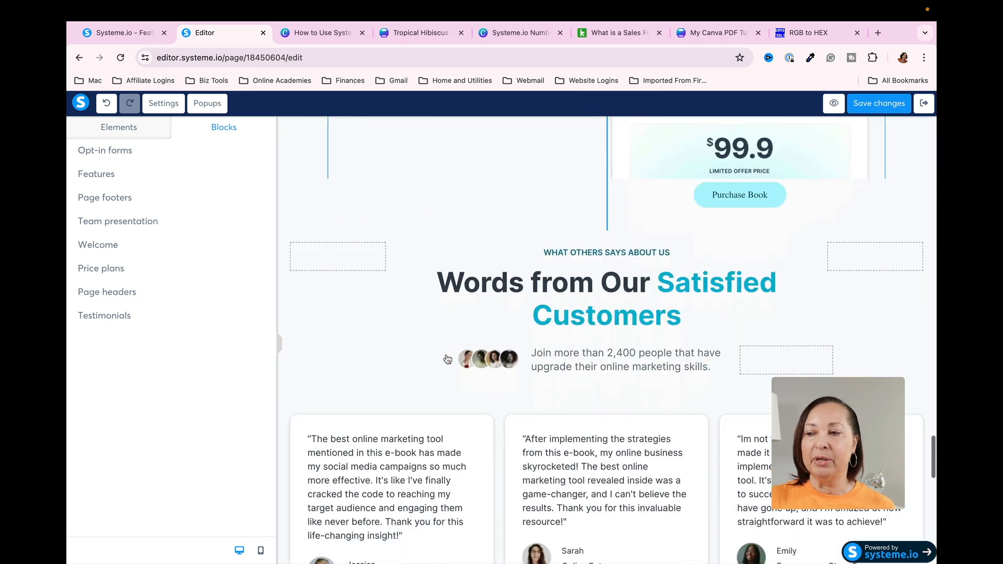
{"action": "scroll", "coordinate": [447, 188], "scroll_direction": "up", "scroll_amount": 20}
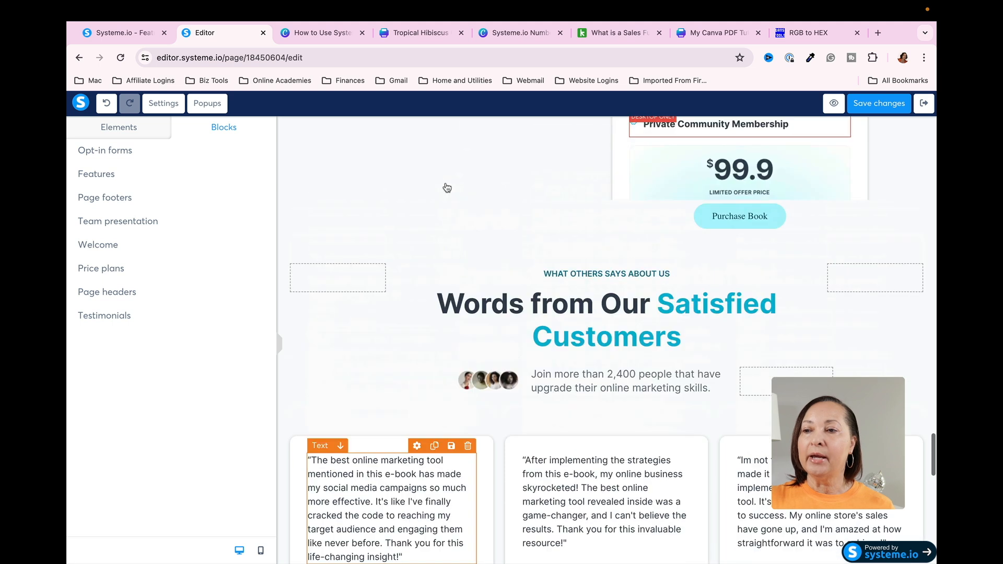
{"action": "scroll", "coordinate": [447, 188], "scroll_direction": "down", "scroll_amount": 1}
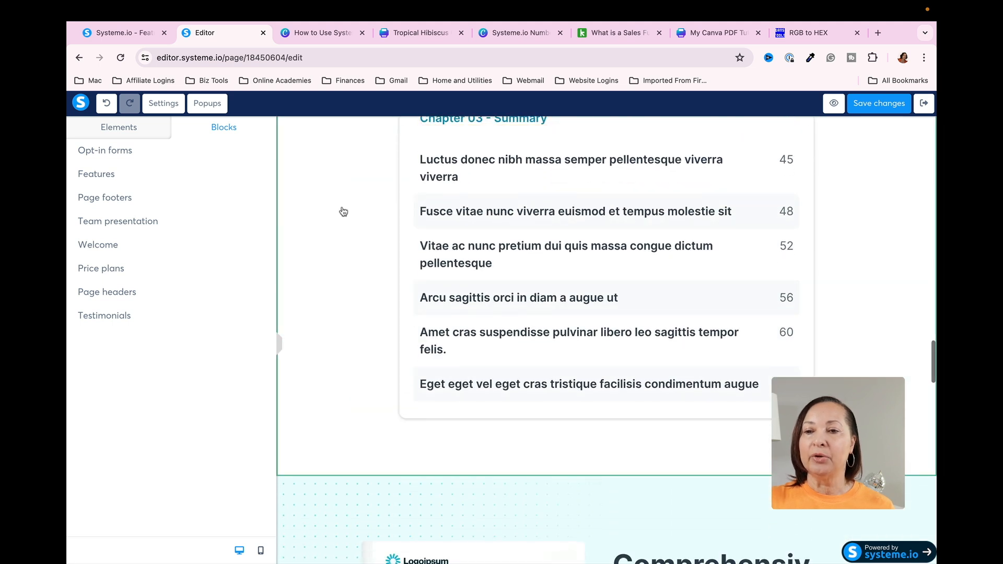
{"action": "left_click", "coordinate": [120, 320]}
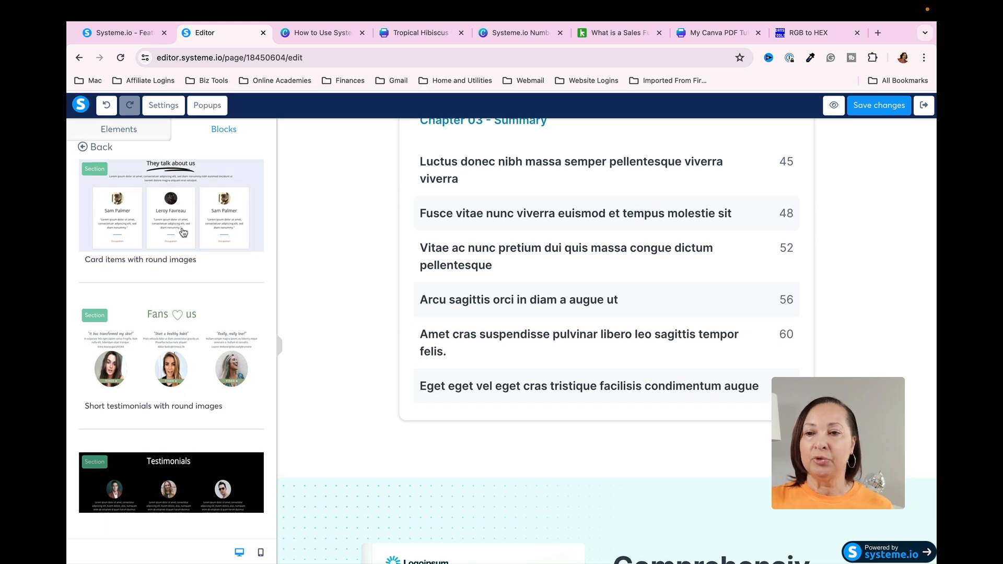
{"action": "left_click_drag", "start_coordinate": [167, 380], "coordinate": [481, 463]}
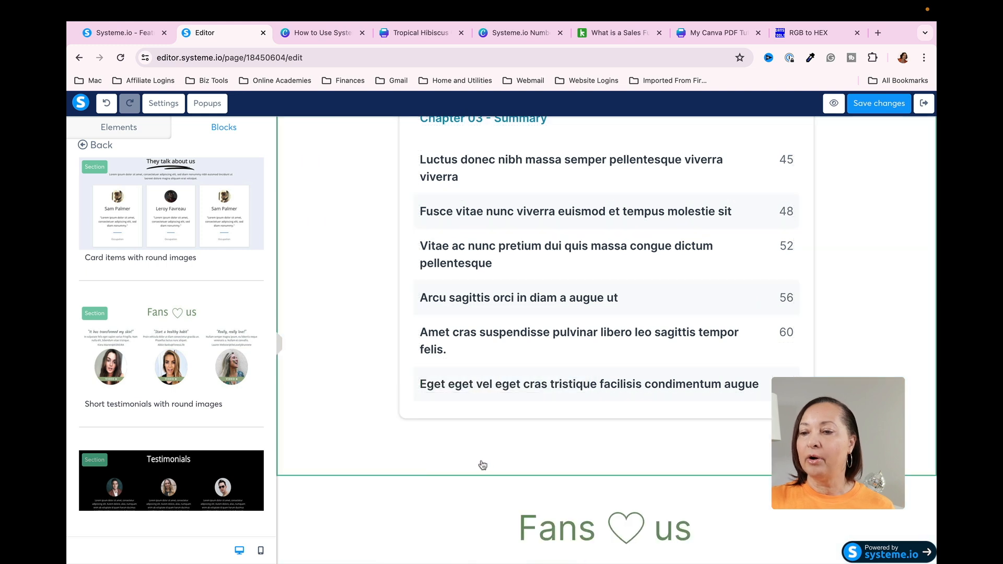
- Delete the "Fans us" heading row and the three-testimonial row of the inserted testimonials block
{"action": "scroll", "coordinate": [472, 448], "scroll_direction": "down", "scroll_amount": 8}
{"action": "scroll", "coordinate": [476, 450], "scroll_direction": "up", "scroll_amount": 1}
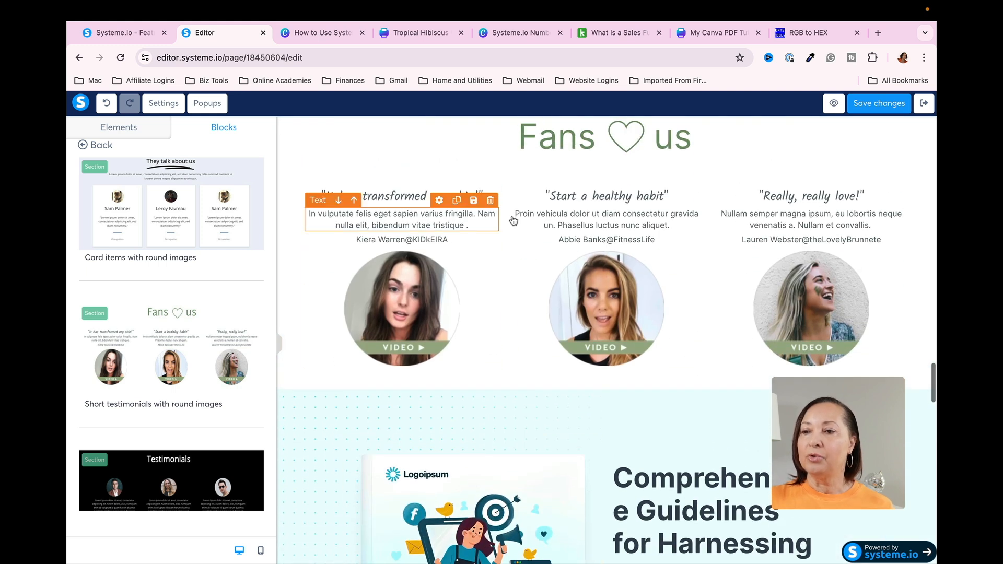
{"action": "scroll", "coordinate": [604, 259], "scroll_direction": "up", "scroll_amount": 2}
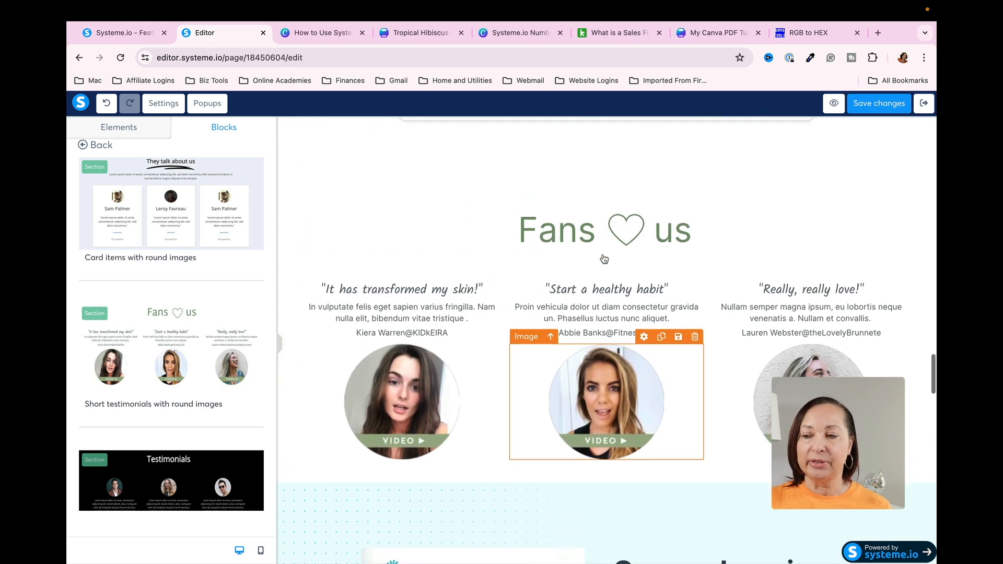
{"action": "scroll", "coordinate": [604, 259], "scroll_direction": "down", "scroll_amount": 10}
{"action": "scroll", "coordinate": [604, 259], "scroll_direction": "down", "scroll_amount": 4}
{"action": "scroll", "coordinate": [604, 259], "scroll_direction": "up", "scroll_amount": 11}
{"action": "scroll", "coordinate": [604, 259], "scroll_direction": "up", "scroll_amount": 3}
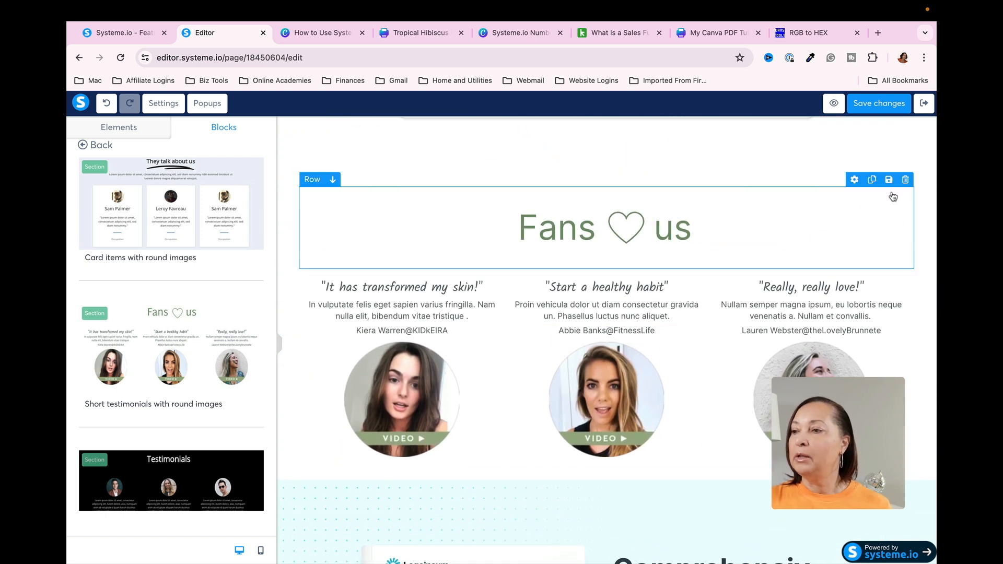
{"action": "left_click", "coordinate": [907, 178]}
{"action": "key", "text": "Return"}
{"action": "left_click", "coordinate": [906, 179]}
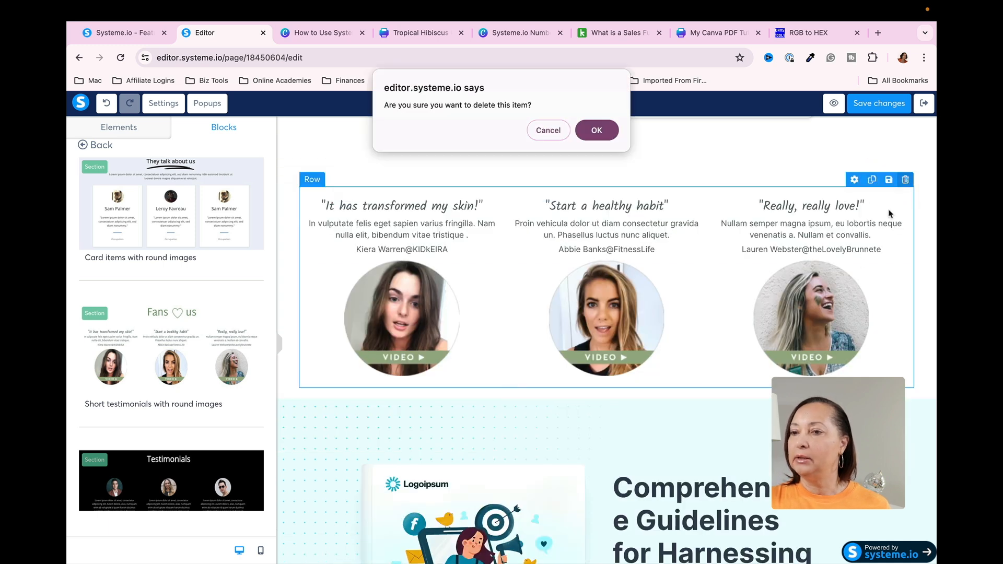
{"action": "left_click", "coordinate": [602, 130]}
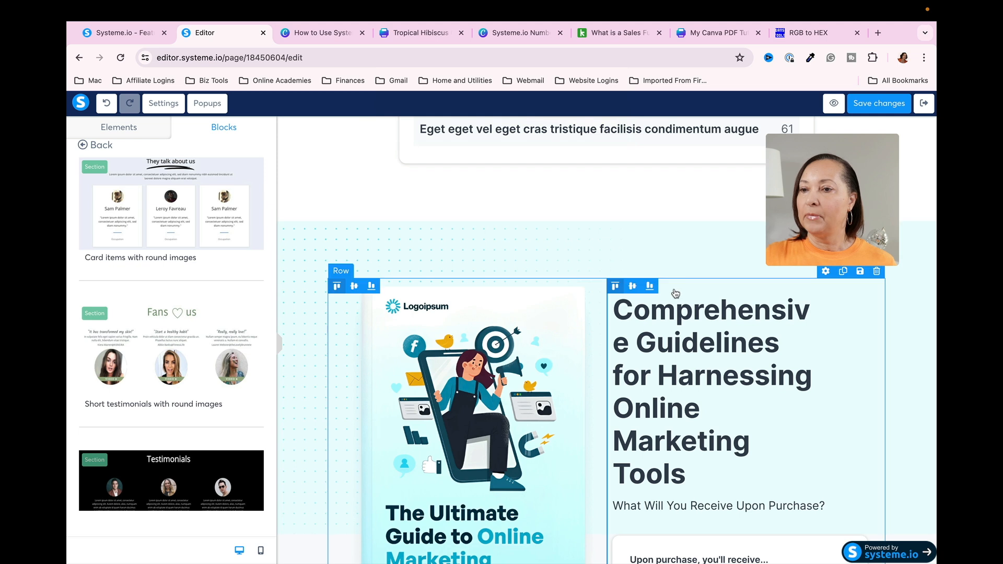
- Add a headline text element below the Private Community Membership item in the offer box
{"action": "scroll", "coordinate": [676, 293], "scroll_direction": "down", "scroll_amount": 10}
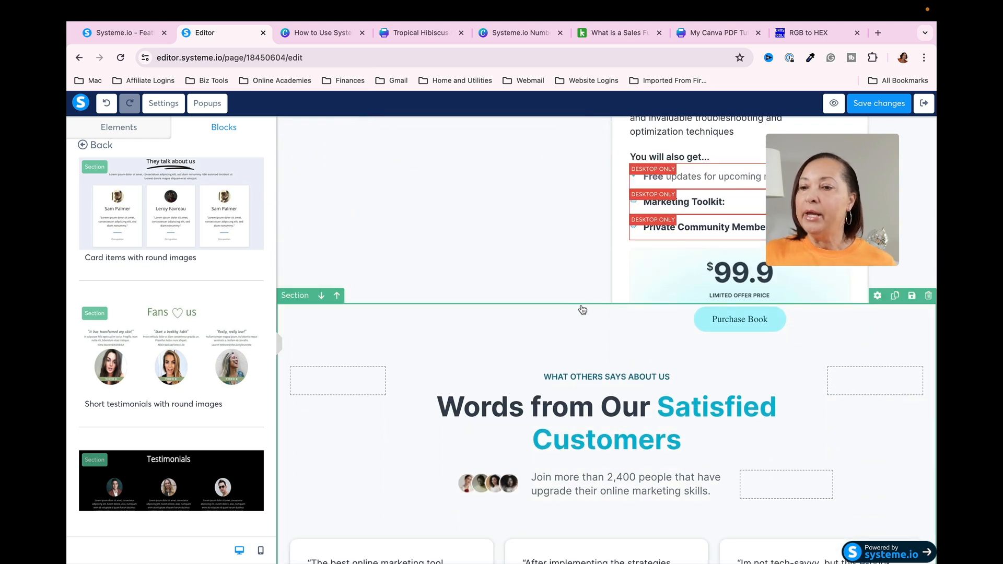
{"action": "scroll", "coordinate": [581, 281], "scroll_direction": "up", "scroll_amount": 3}
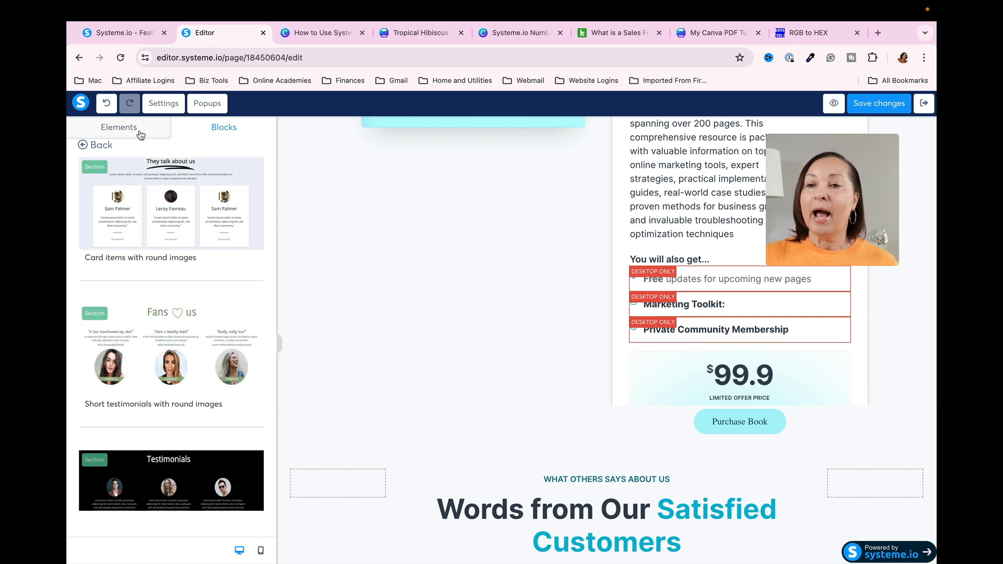
{"action": "left_click", "coordinate": [122, 130]}
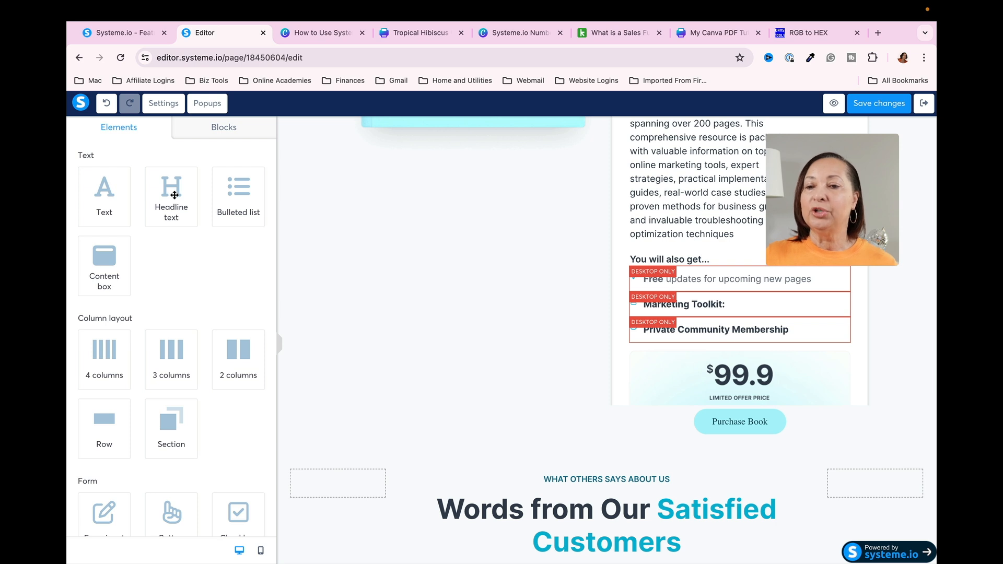
{"action": "left_click_drag", "start_coordinate": [174, 195], "coordinate": [684, 343]}
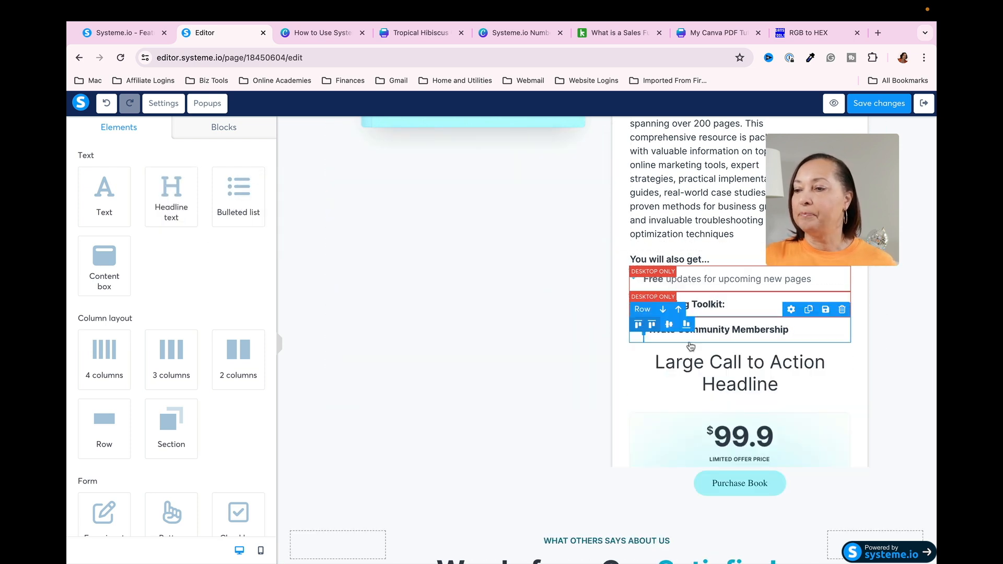
{"action": "left_click", "coordinate": [750, 378]}
- Delete the $99.9 limited offer price image from the offer box
{"action": "left_click", "coordinate": [799, 449]}
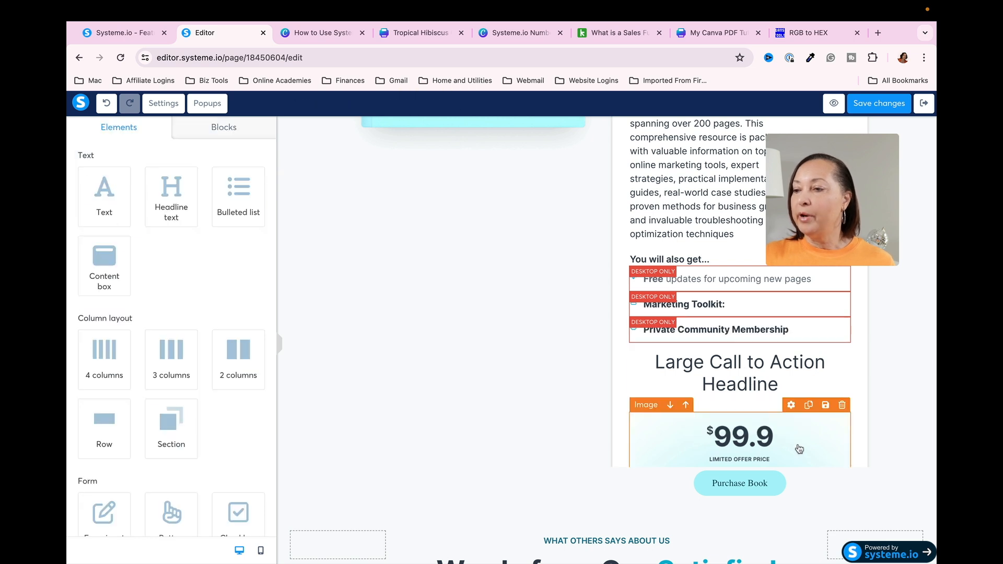
{"action": "left_click", "coordinate": [842, 406]}
{"action": "left_click", "coordinate": [587, 131]}
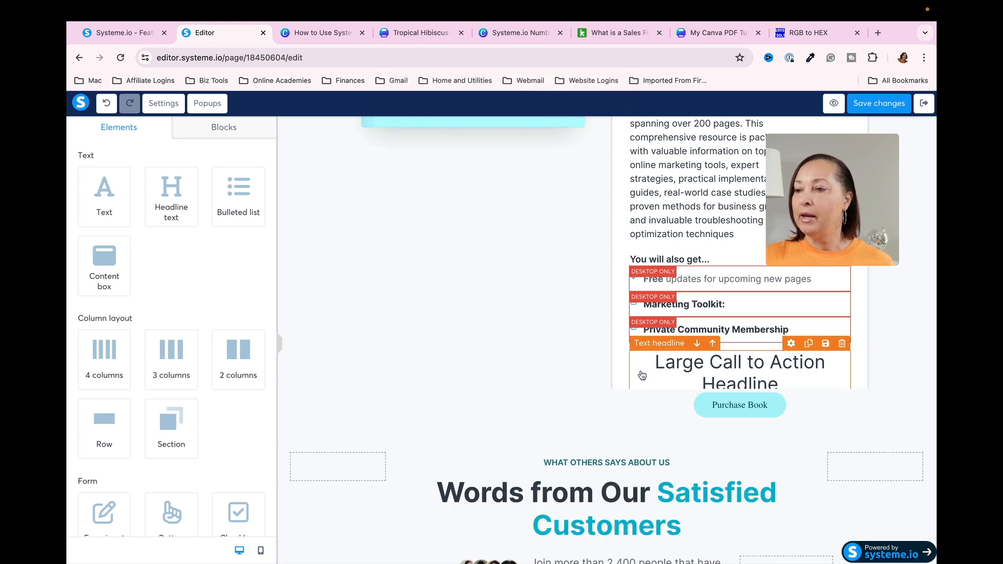
- Set the bottom margin of the row holding the offer details to 106
{"action": "left_click", "coordinate": [656, 366]}
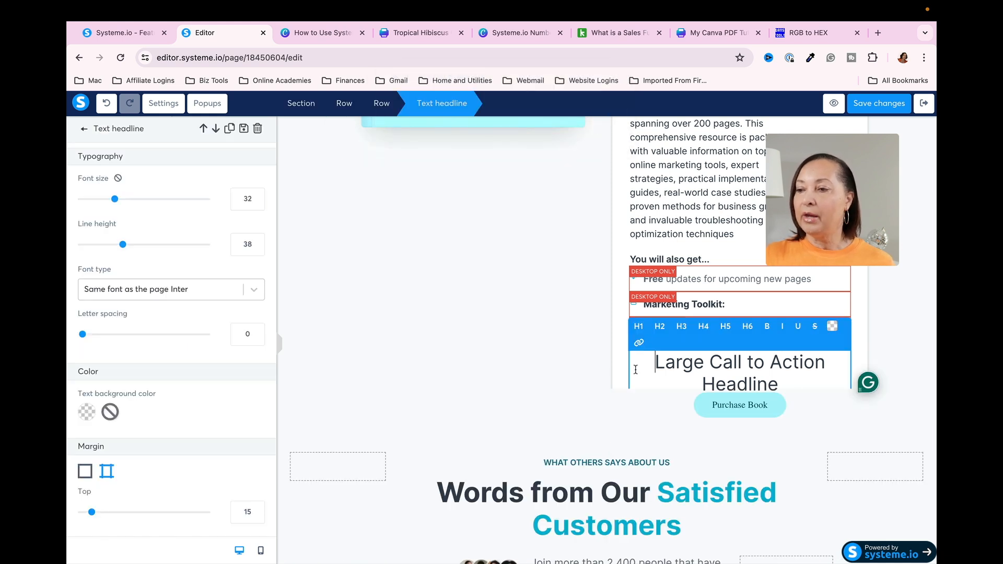
{"action": "left_click", "coordinate": [862, 291]}
{"action": "scroll", "coordinate": [865, 282], "scroll_direction": "down", "scroll_amount": 3}
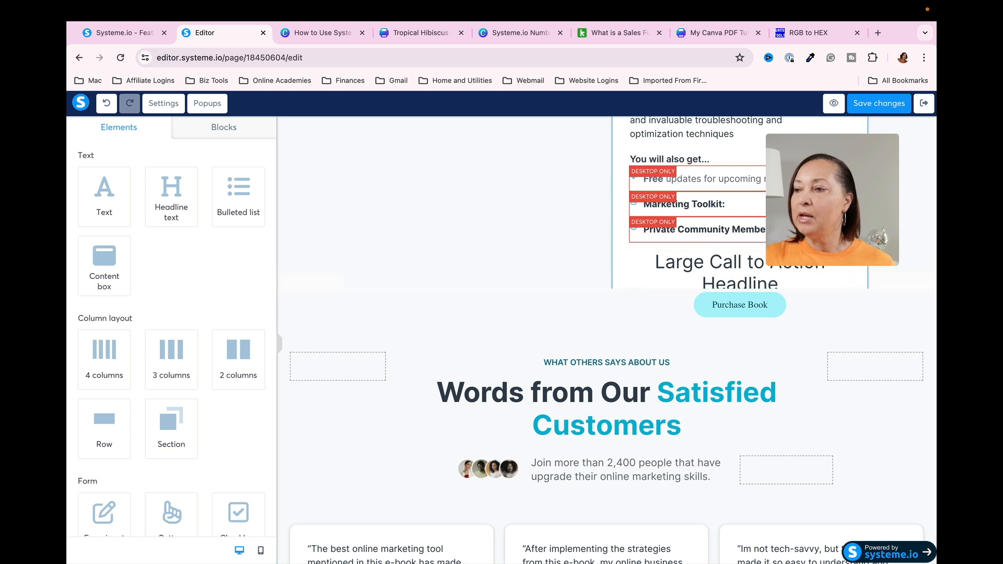
{"action": "left_click", "coordinate": [406, 264]}
{"action": "scroll", "coordinate": [406, 264], "scroll_direction": "up", "scroll_amount": 3}
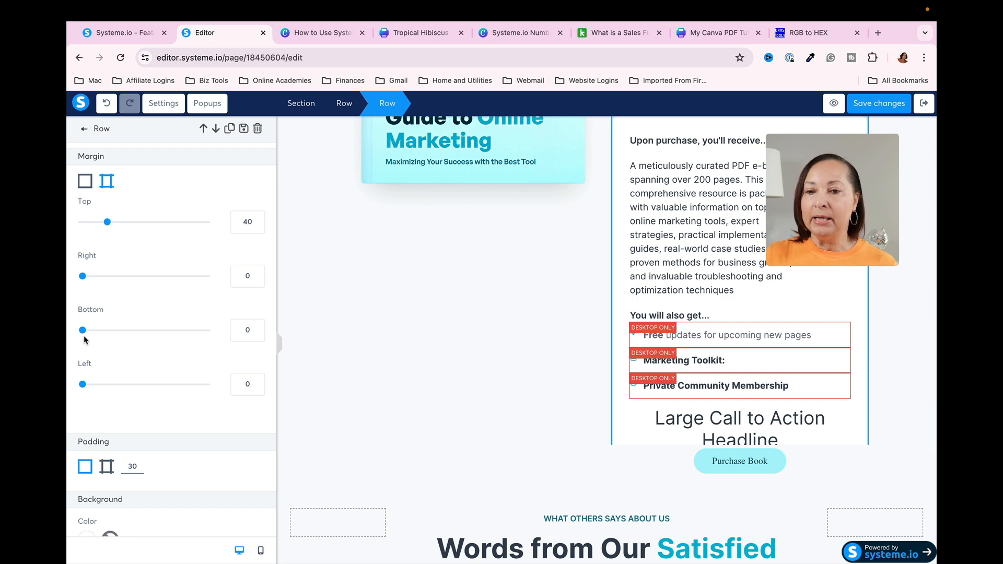
{"action": "left_click_drag", "start_coordinate": [84, 333], "coordinate": [147, 328]}
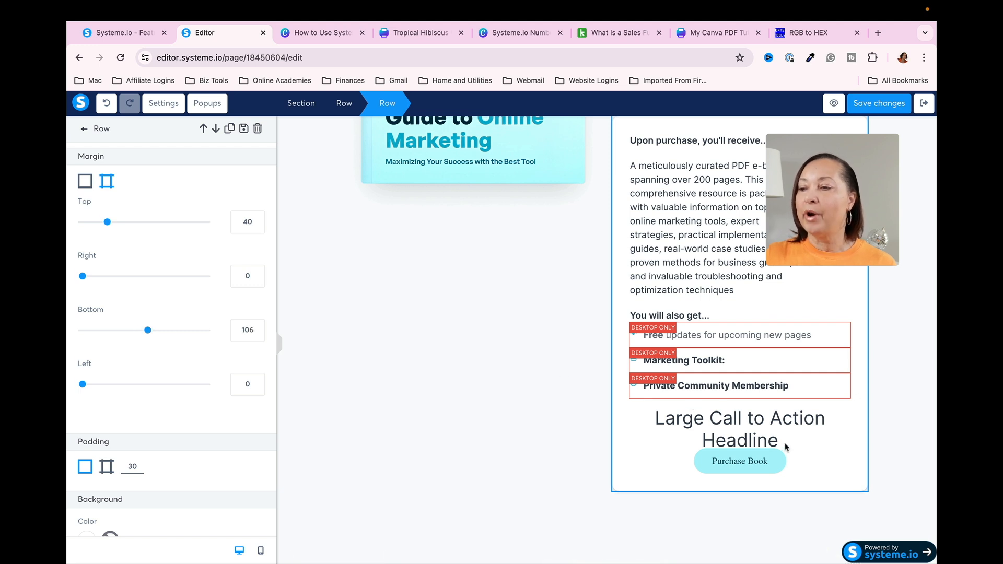
- Replace the placeholder call-to-action headline above the offer box's Purchase Book button with $17
{"action": "left_click", "coordinate": [771, 464]}
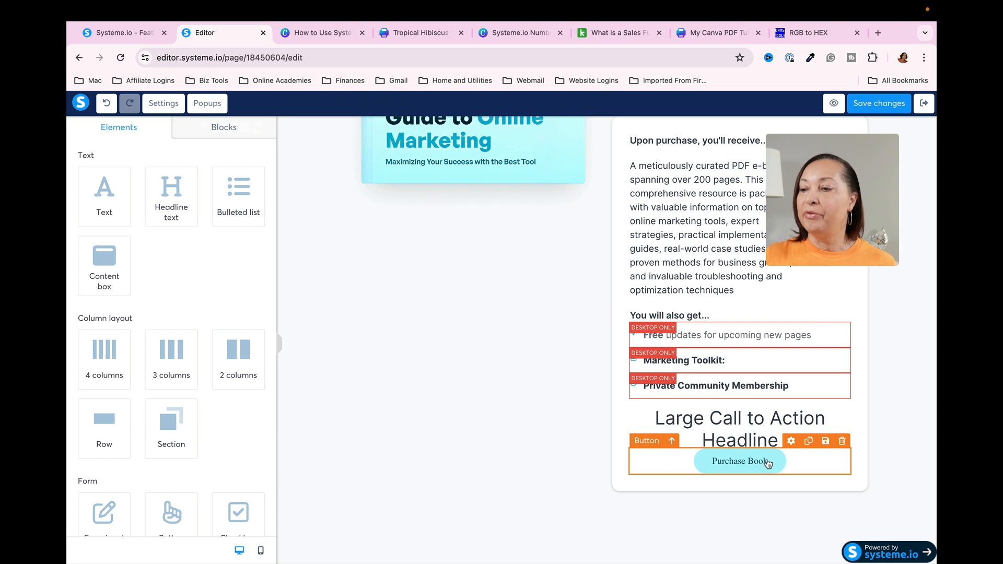
{"action": "left_click", "coordinate": [732, 425]}
{"action": "double_click", "coordinate": [731, 423]}
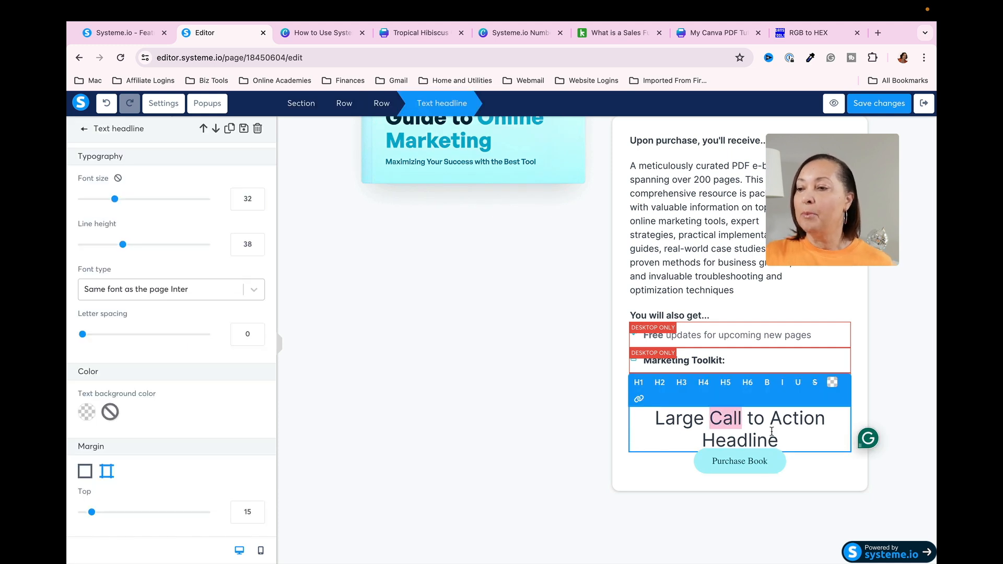
{"action": "left_click_drag", "start_coordinate": [774, 436], "coordinate": [657, 420]}
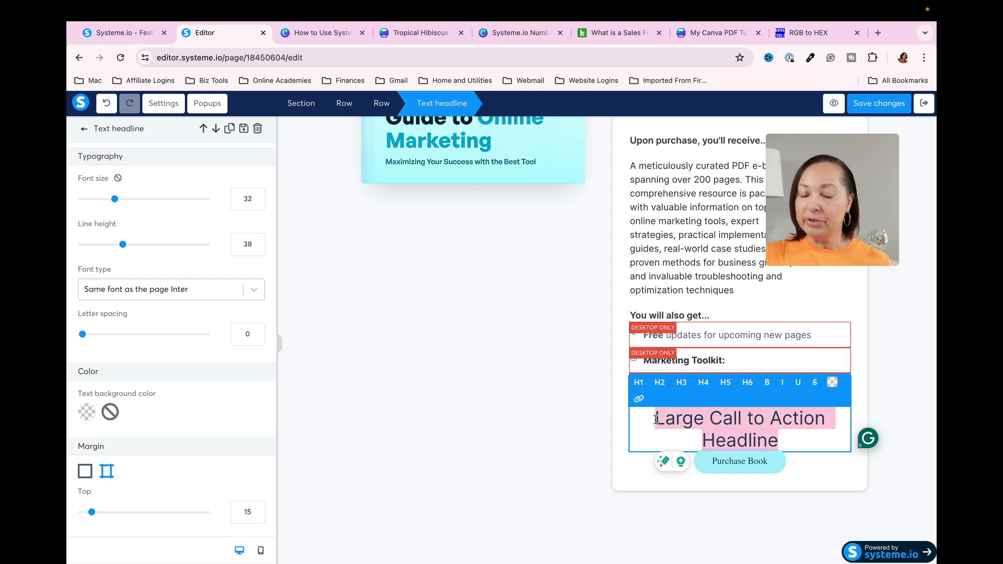
{"action": "type", "text": "$17"}
- Format the $17 price in the offer box as a bold H1 heading
{"action": "left_click_drag", "start_coordinate": [757, 417], "coordinate": [723, 419]}
{"action": "left_click", "coordinate": [639, 383]}
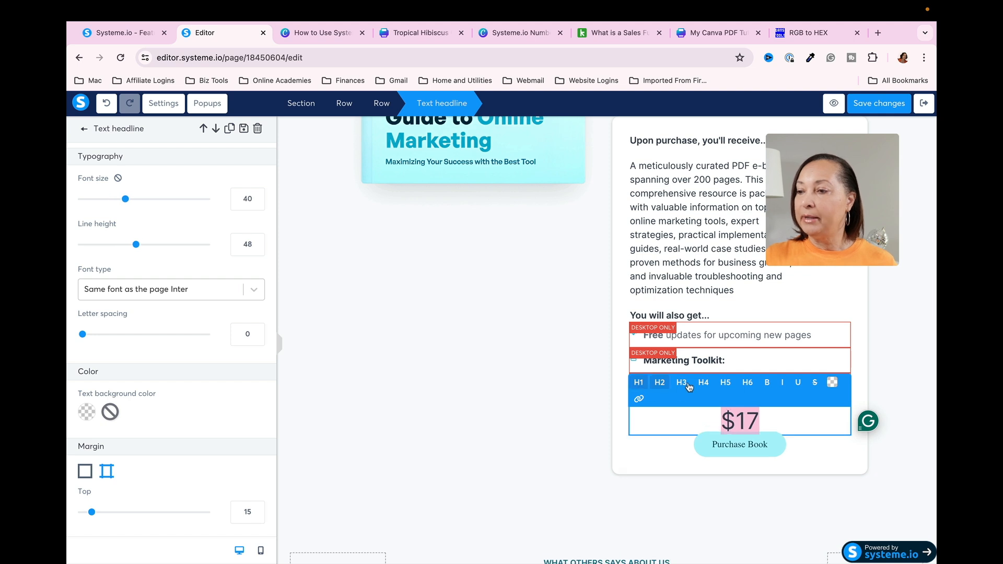
{"action": "left_click", "coordinate": [768, 383]}
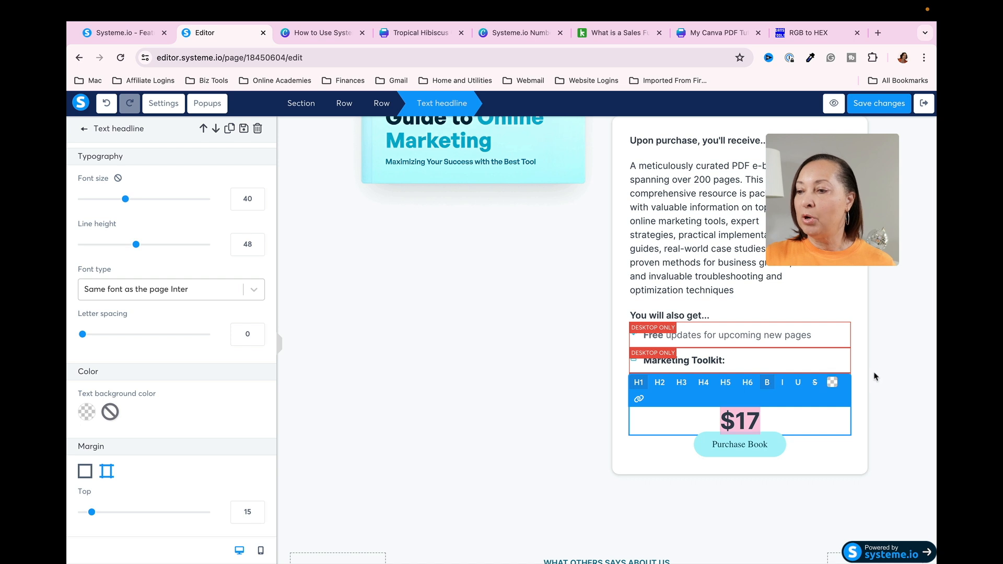
{"action": "left_click", "coordinate": [892, 387]}
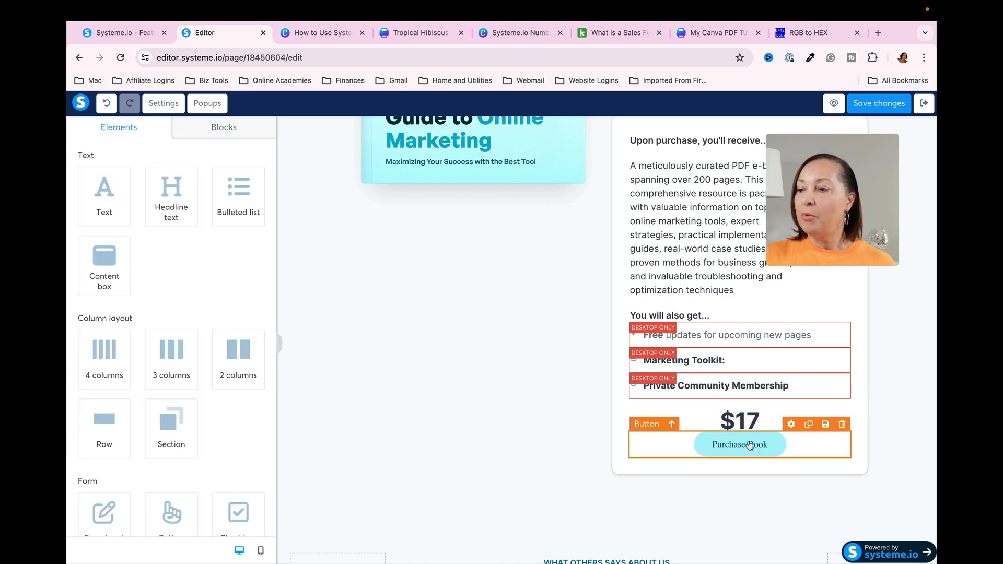
- Set the bottom margin of the $17 price headline to 49 to separate it from the Purchase Book button
{"action": "left_click", "coordinate": [790, 446]}
{"action": "left_click", "coordinate": [789, 458]}
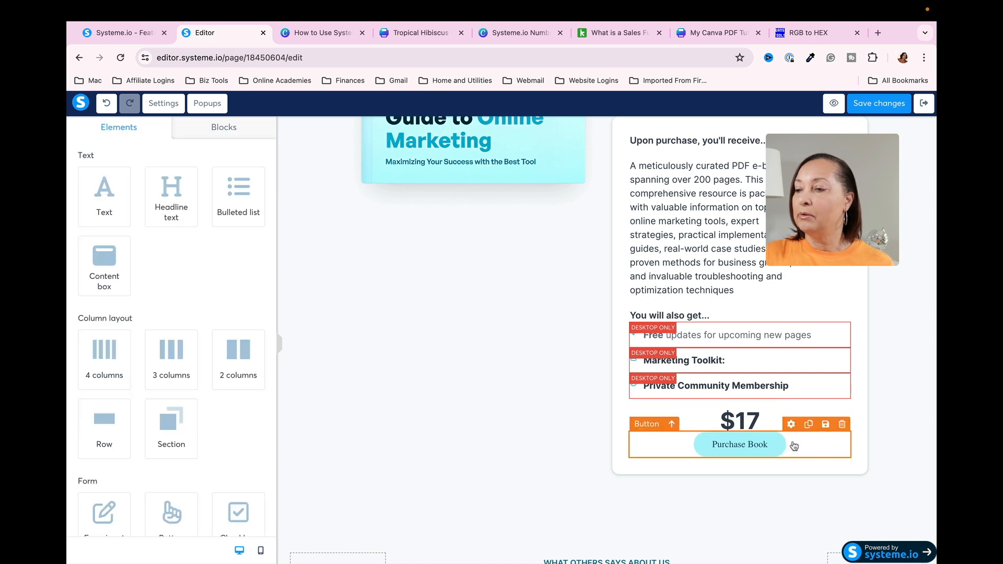
{"action": "double_click", "coordinate": [774, 419]}
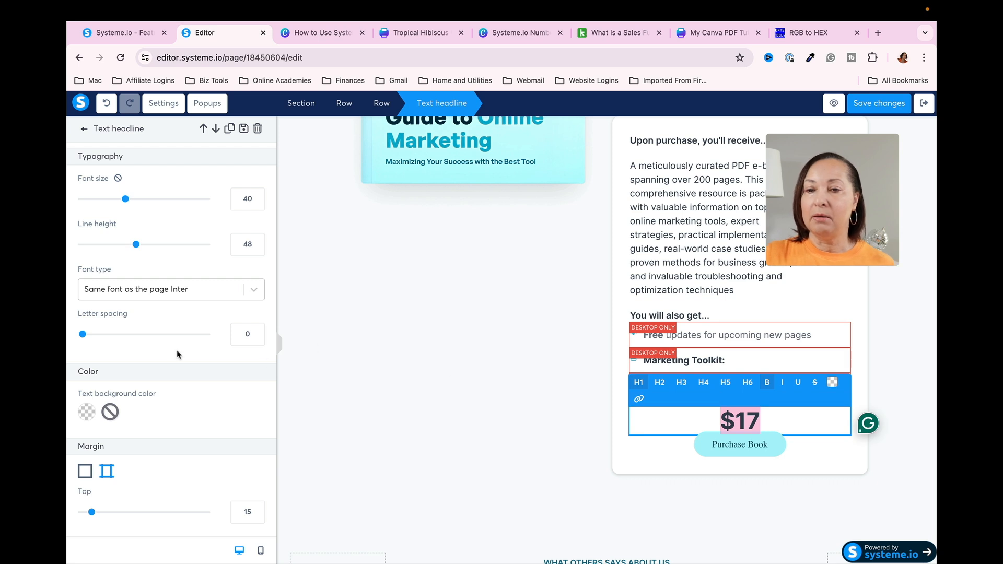
{"action": "scroll", "coordinate": [153, 360], "scroll_direction": "down", "scroll_amount": 5}
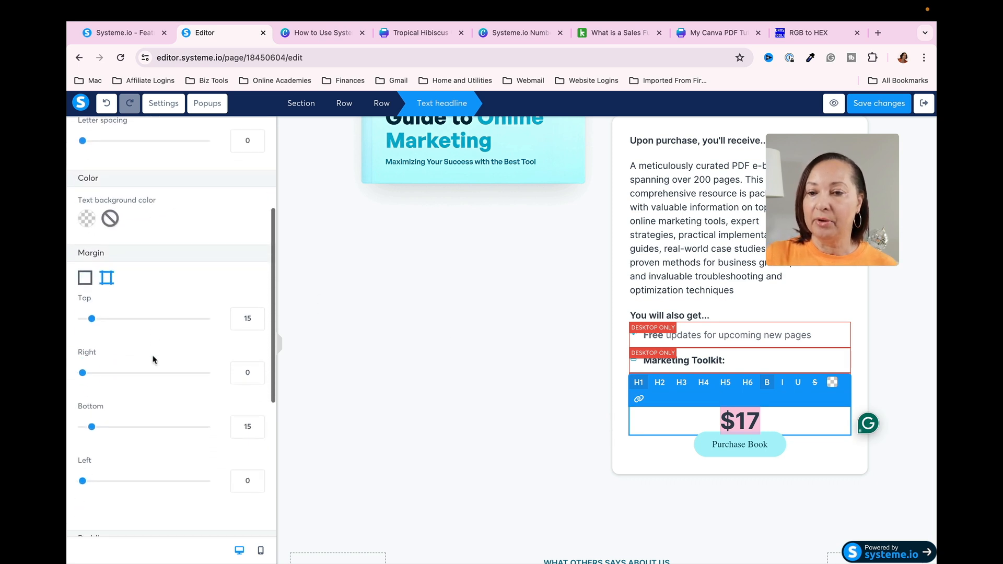
{"action": "left_click_drag", "start_coordinate": [91, 359], "coordinate": [173, 366]}
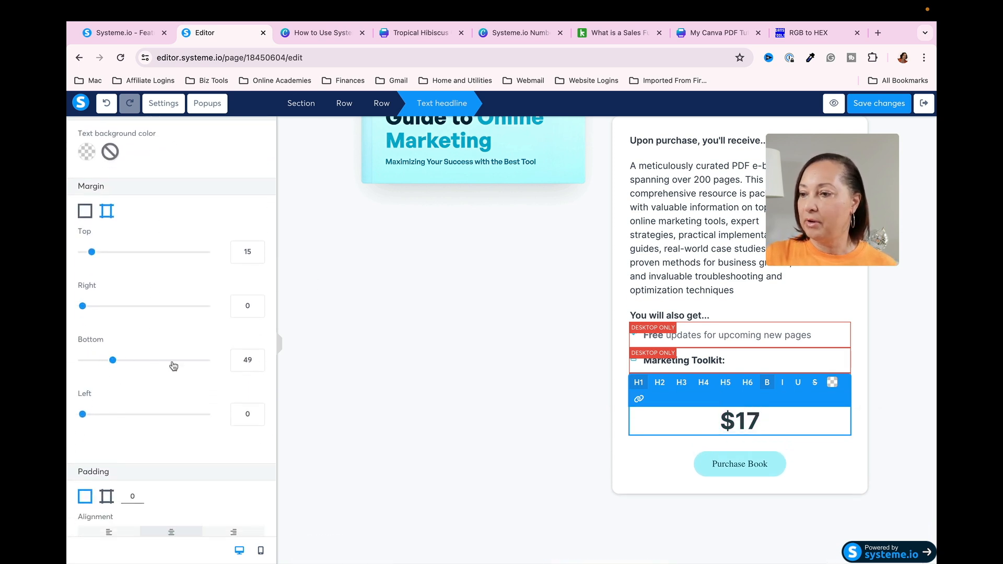
- Color the offer box's Purchase Book button with the saved pink background and white (FFFFFF) text
{"action": "left_click", "coordinate": [835, 471]}
{"action": "left_click", "coordinate": [792, 445]}
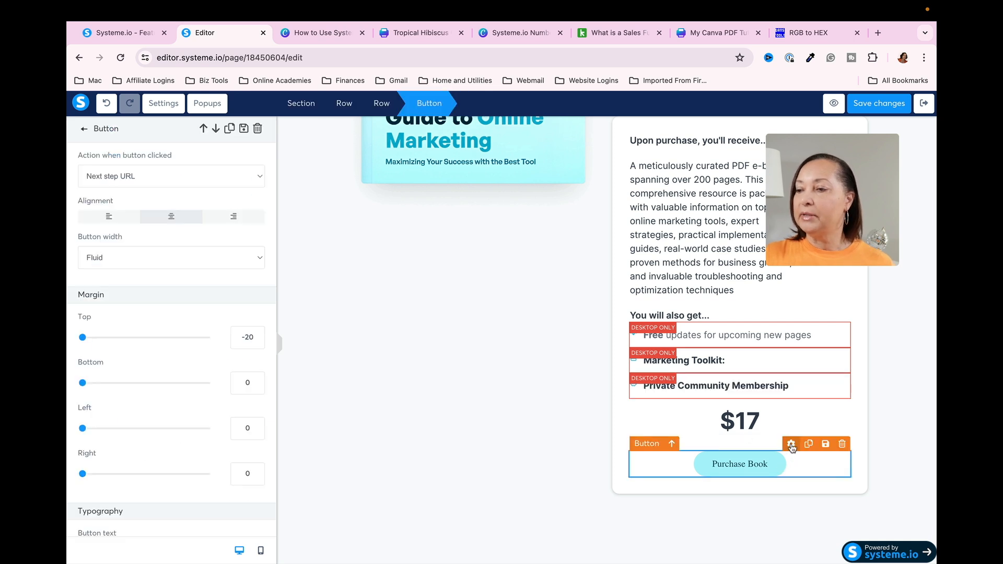
{"action": "scroll", "coordinate": [133, 393], "scroll_direction": "down", "scroll_amount": 12}
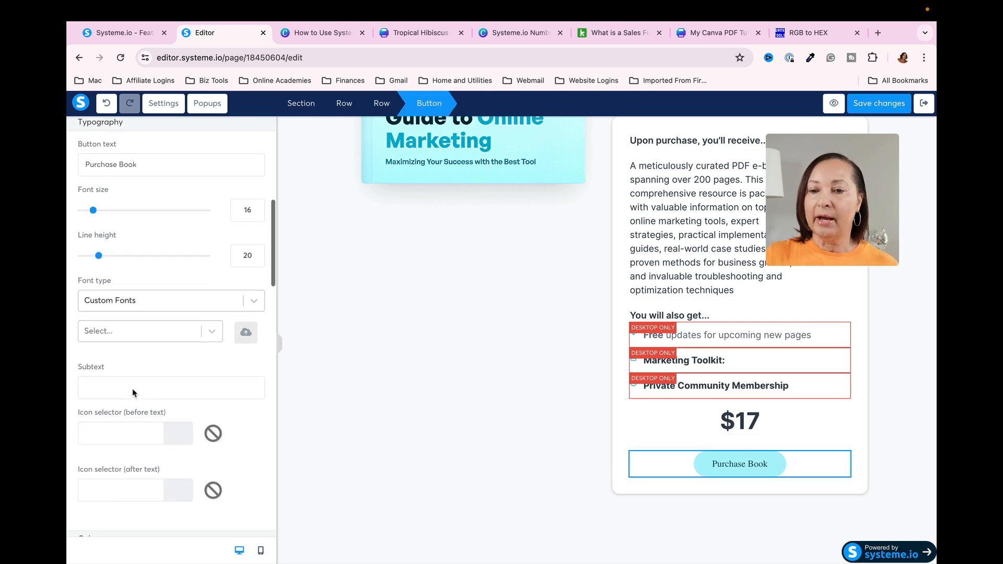
{"action": "left_click", "coordinate": [85, 352]}
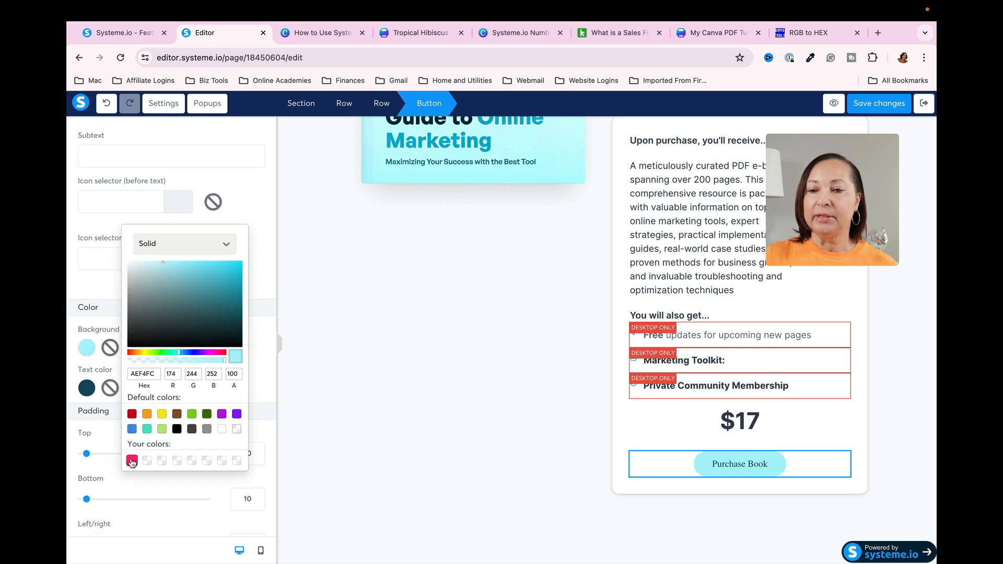
{"action": "left_click", "coordinate": [132, 461]}
{"action": "left_click", "coordinate": [87, 389]}
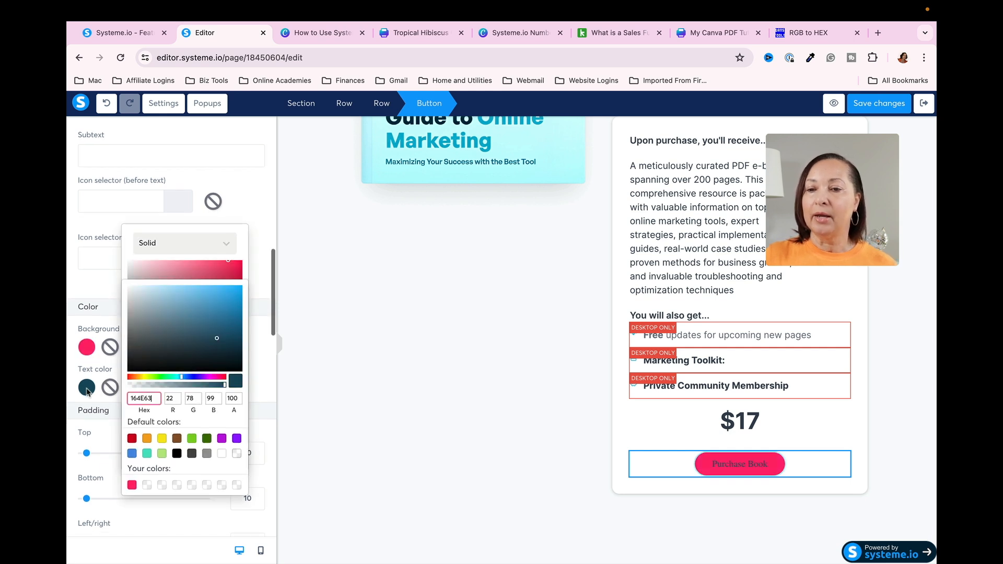
{"action": "left_click", "coordinate": [222, 453]}
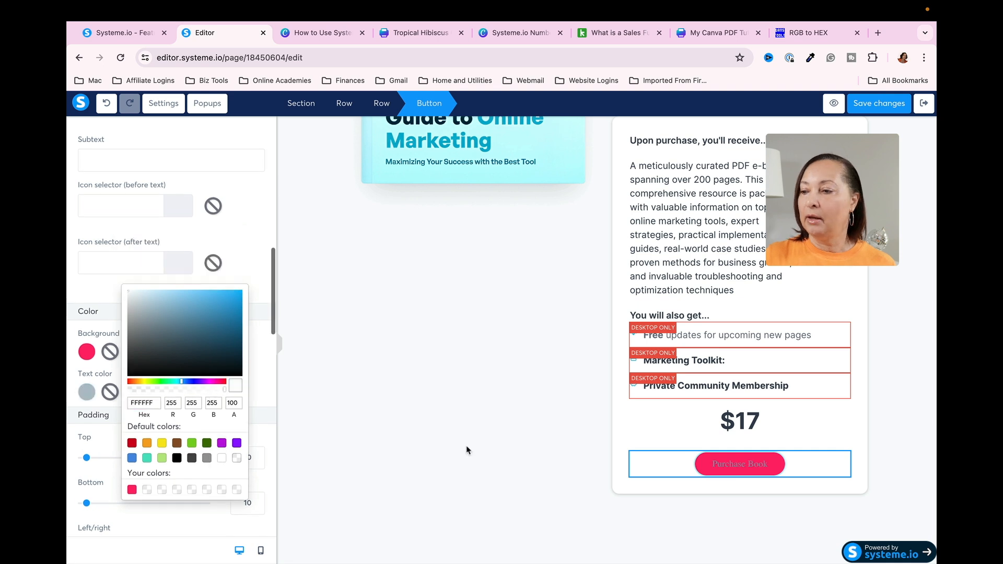
- Check the click action options of the offer box's Purchase Book button, keeping Next step URL selected
{"action": "left_click", "coordinate": [793, 445]}
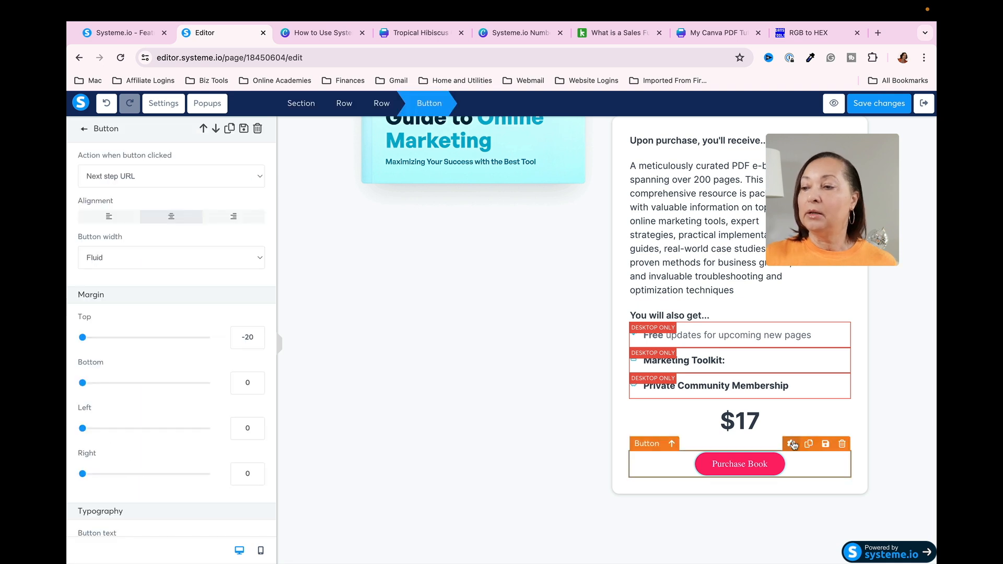
{"action": "left_click", "coordinate": [260, 180]}
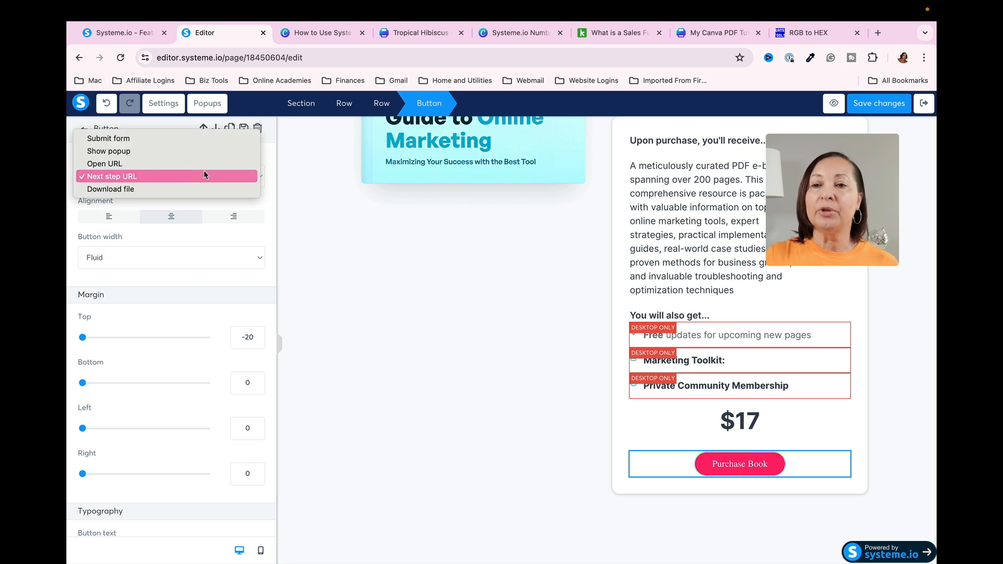
{"action": "left_click", "coordinate": [109, 176]}
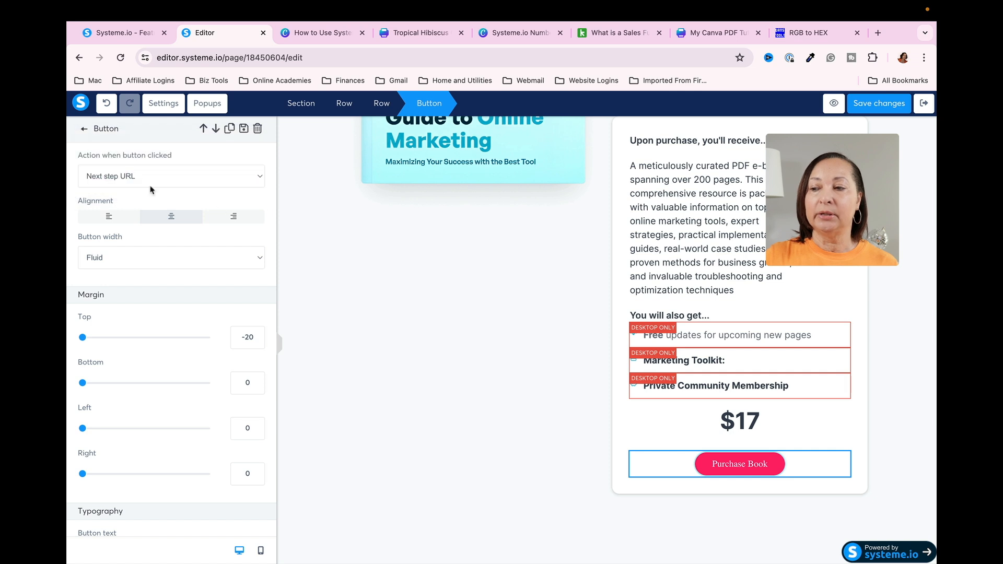
{"action": "left_click", "coordinate": [541, 322]}
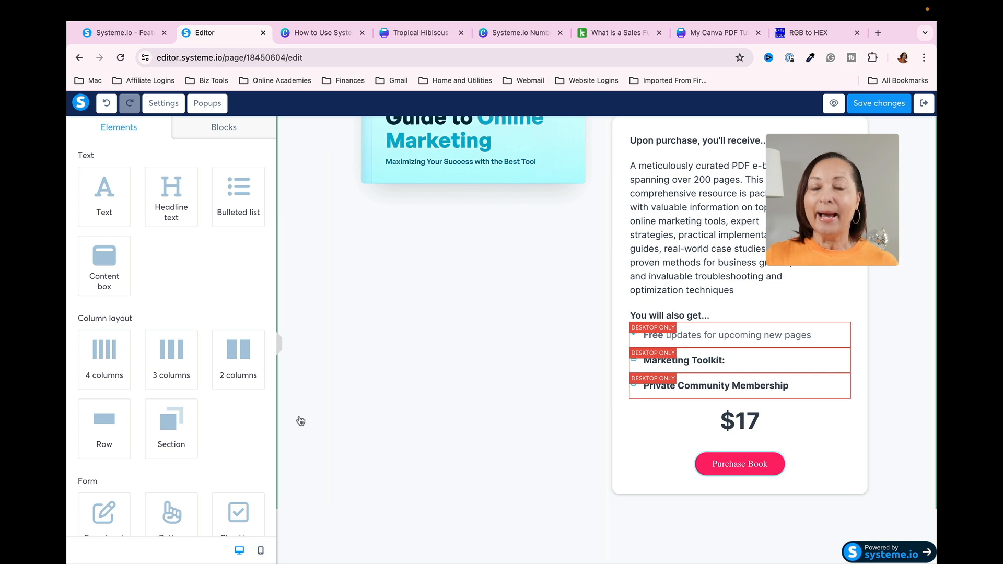
- Review the sales page's layout in the mobile view and return to the top of the page in desktop view
{"action": "scroll", "coordinate": [252, 425], "scroll_direction": "down", "scroll_amount": 3}
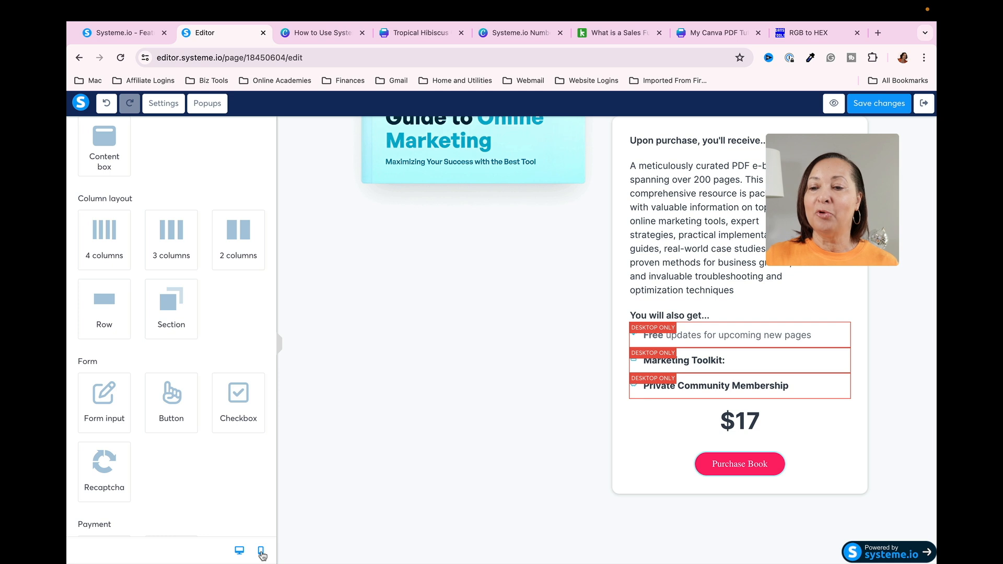
{"action": "left_click", "coordinate": [261, 551]}
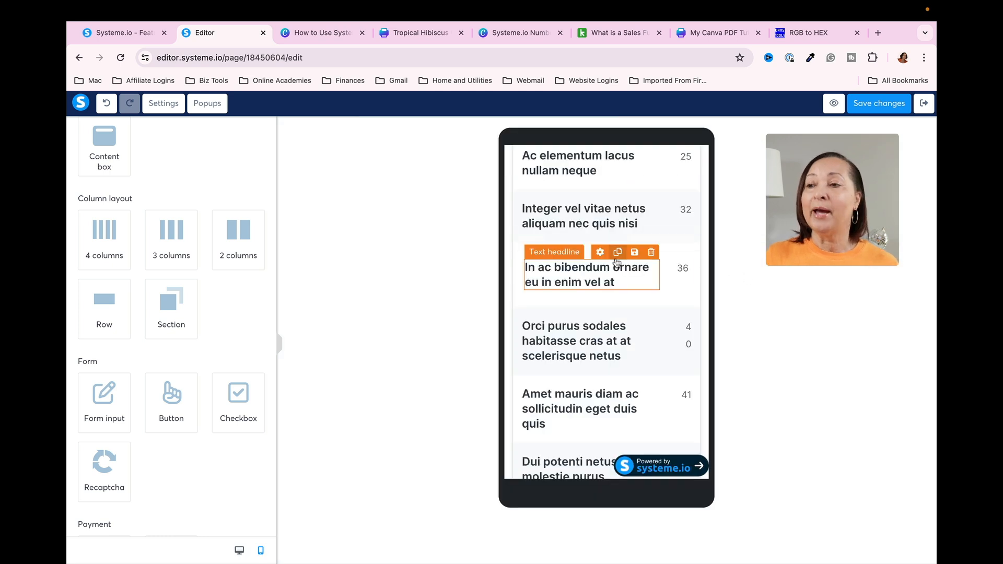
{"action": "scroll", "coordinate": [617, 263], "scroll_direction": "up", "scroll_amount": 10}
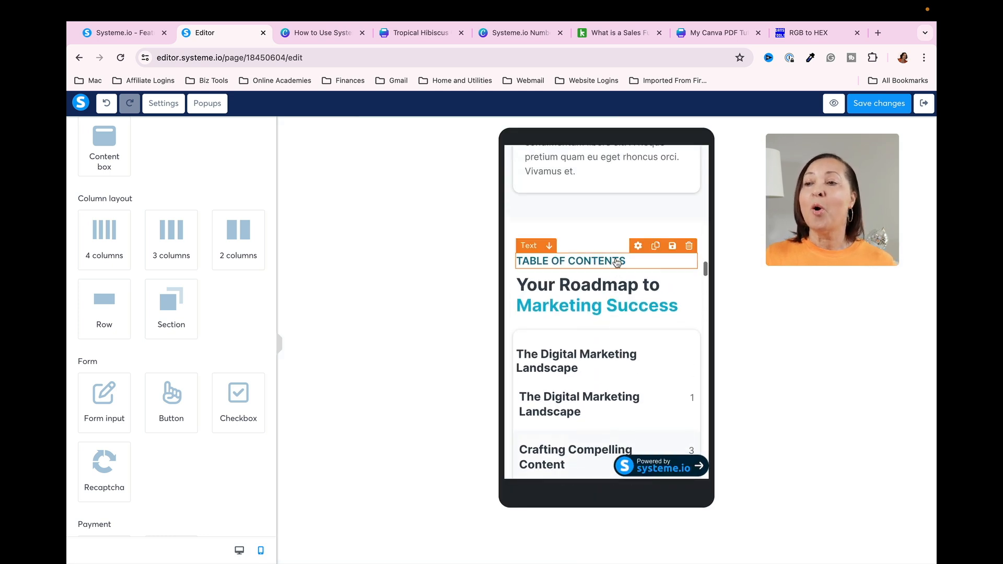
{"action": "scroll", "coordinate": [617, 263], "scroll_direction": "up", "scroll_amount": 15}
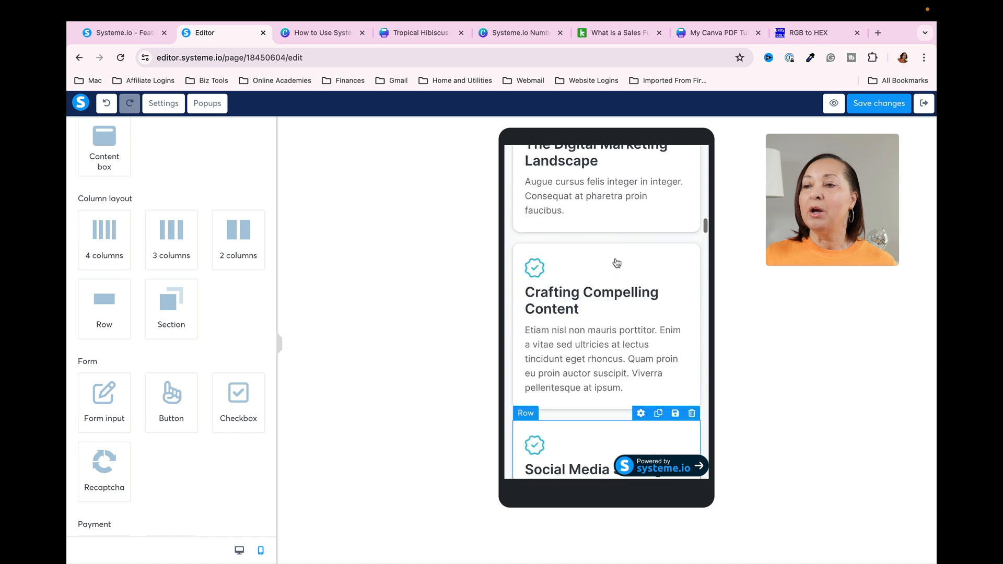
{"action": "scroll", "coordinate": [617, 262], "scroll_direction": "up", "scroll_amount": 15}
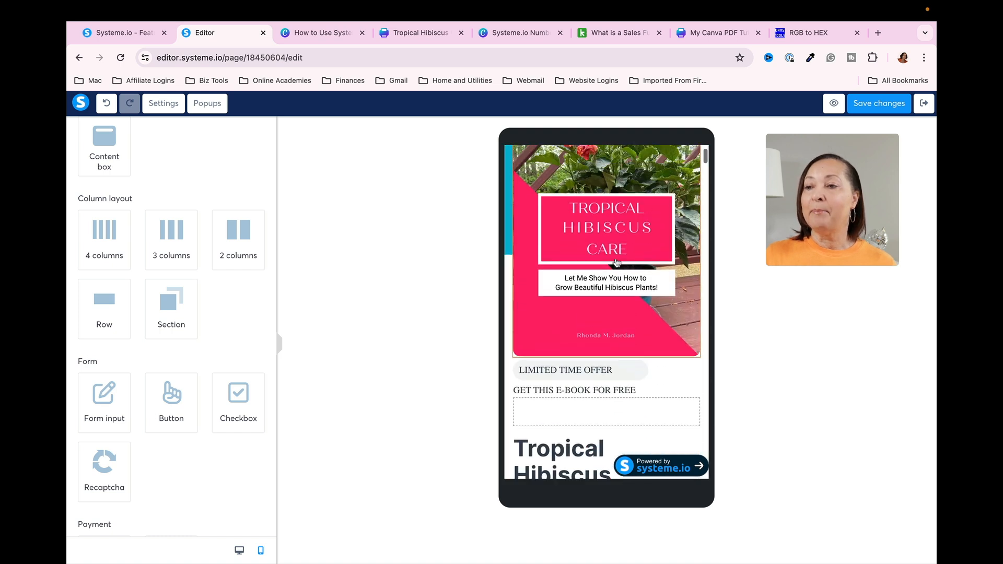
{"action": "scroll", "coordinate": [617, 263], "scroll_direction": "down", "scroll_amount": 15}
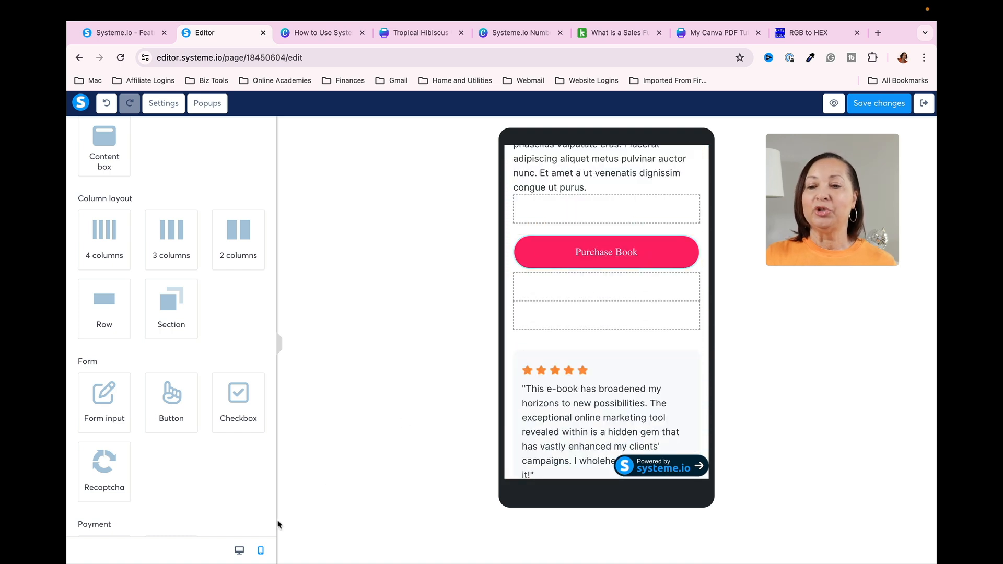
{"action": "left_click", "coordinate": [240, 551]}
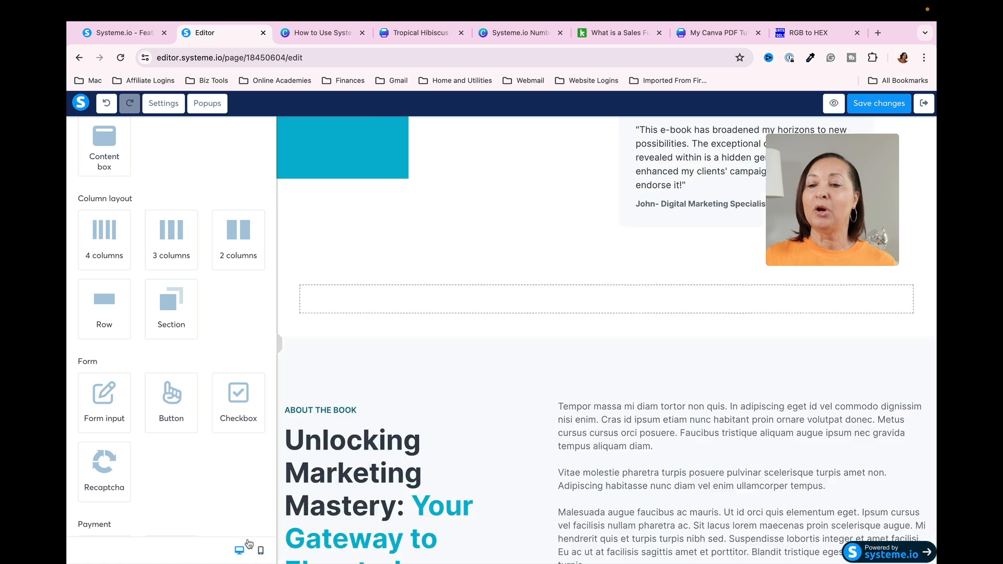
{"action": "scroll", "coordinate": [681, 274], "scroll_direction": "up", "scroll_amount": 2}
{"action": "scroll", "coordinate": [681, 274], "scroll_direction": "up", "scroll_amount": 9}
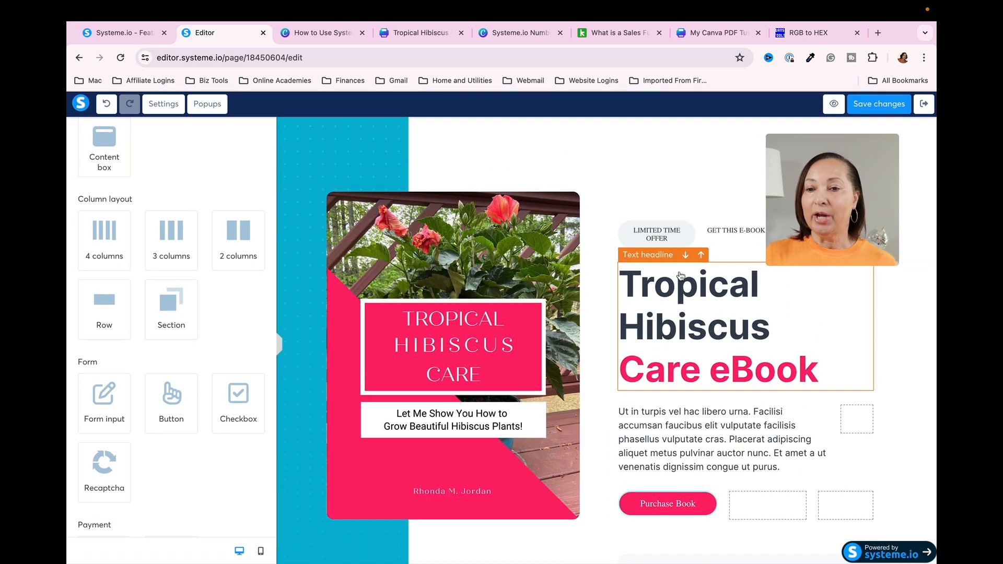
- Save the sales page changes and exit the editor to the Tropical Hibiscus Care eBook funnel
{"action": "left_click", "coordinate": [871, 104]}
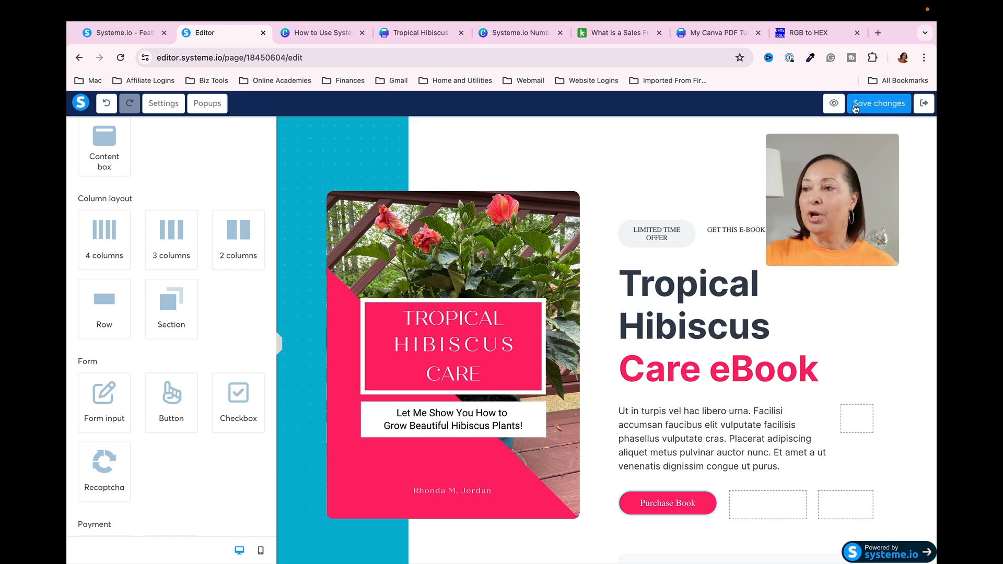
{"action": "left_click", "coordinate": [924, 108]}
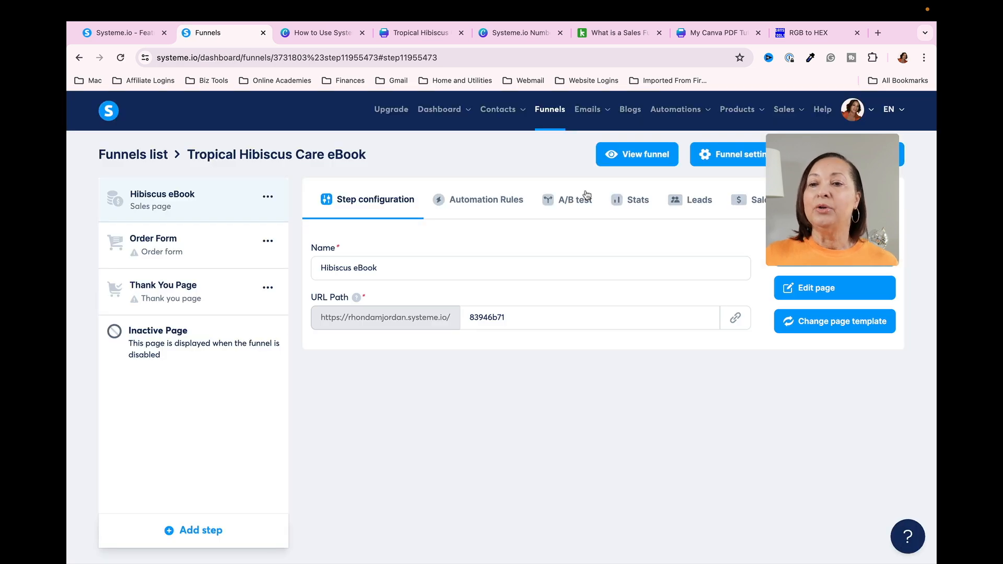
- Select a template from the second page of order form templates for the funnel's Order Form step
{"action": "left_click", "coordinate": [203, 251]}
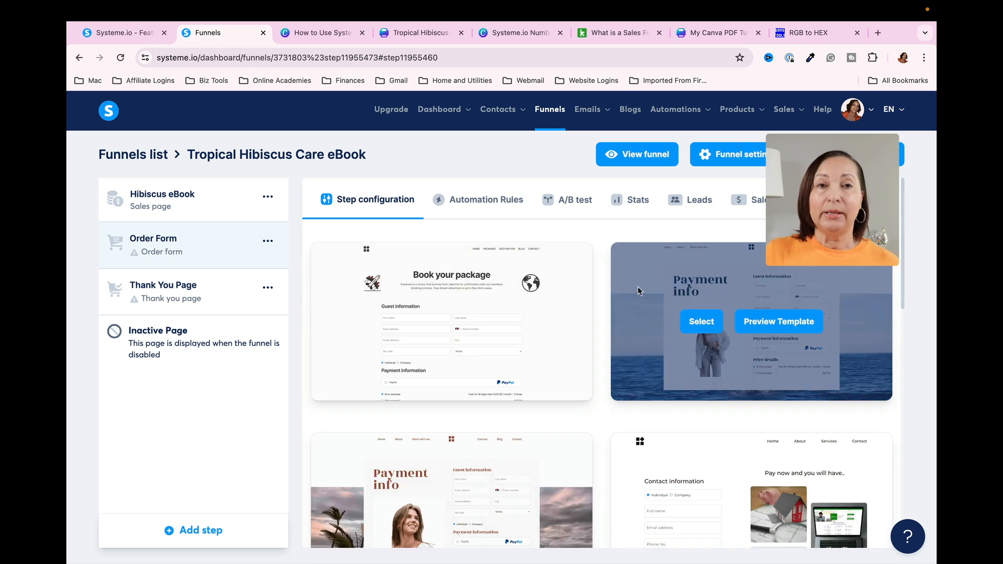
{"action": "scroll", "coordinate": [637, 287], "scroll_direction": "down", "scroll_amount": 10}
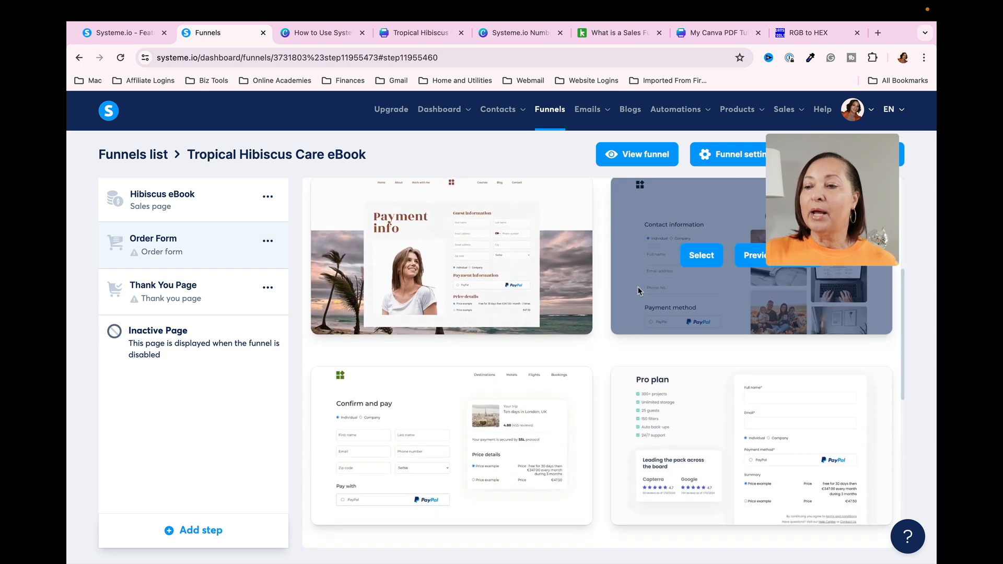
{"action": "scroll", "coordinate": [638, 291], "scroll_direction": "down", "scroll_amount": 8}
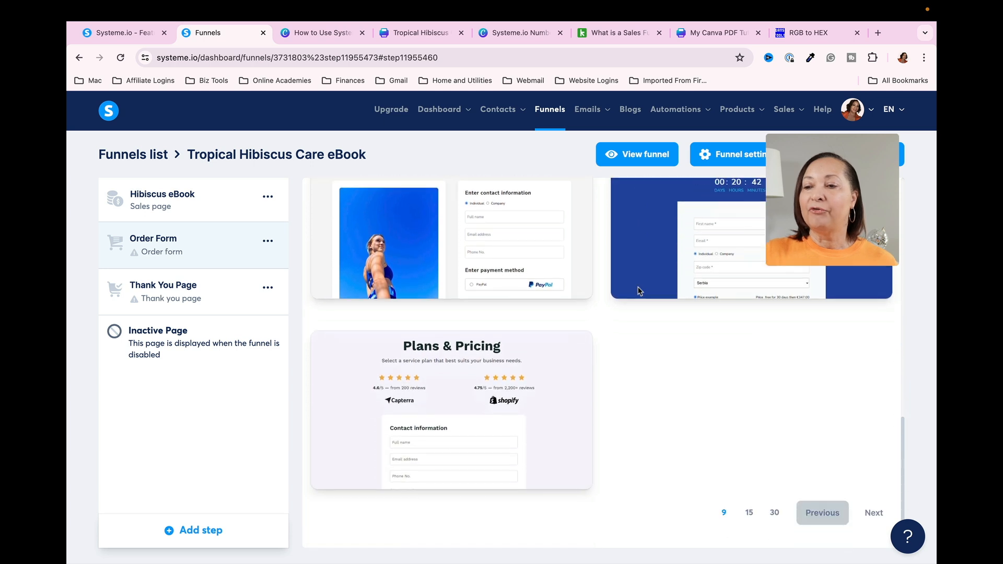
{"action": "left_click", "coordinate": [874, 513]}
{"action": "scroll", "coordinate": [554, 366], "scroll_direction": "down", "scroll_amount": 10}
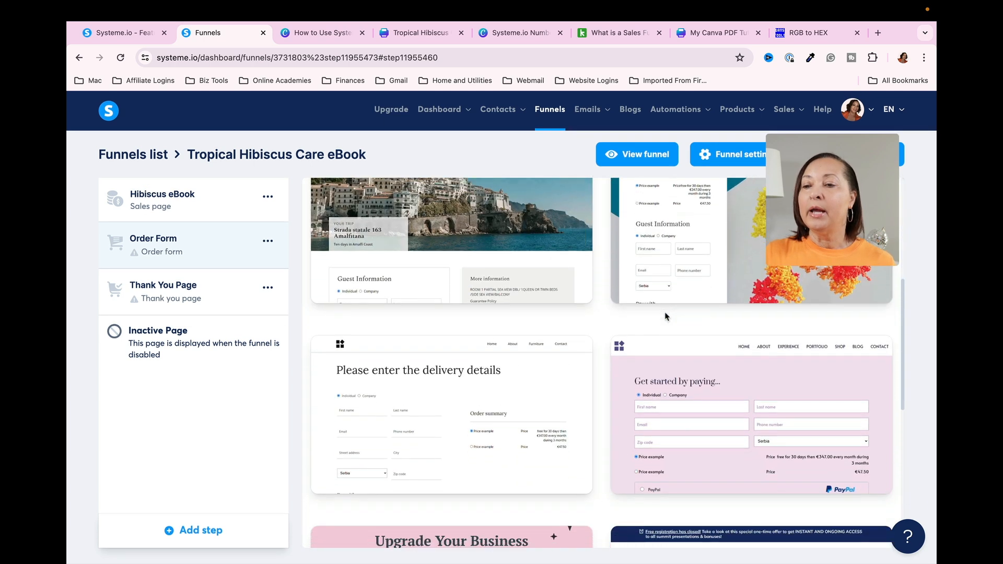
{"action": "left_click", "coordinate": [399, 370]}
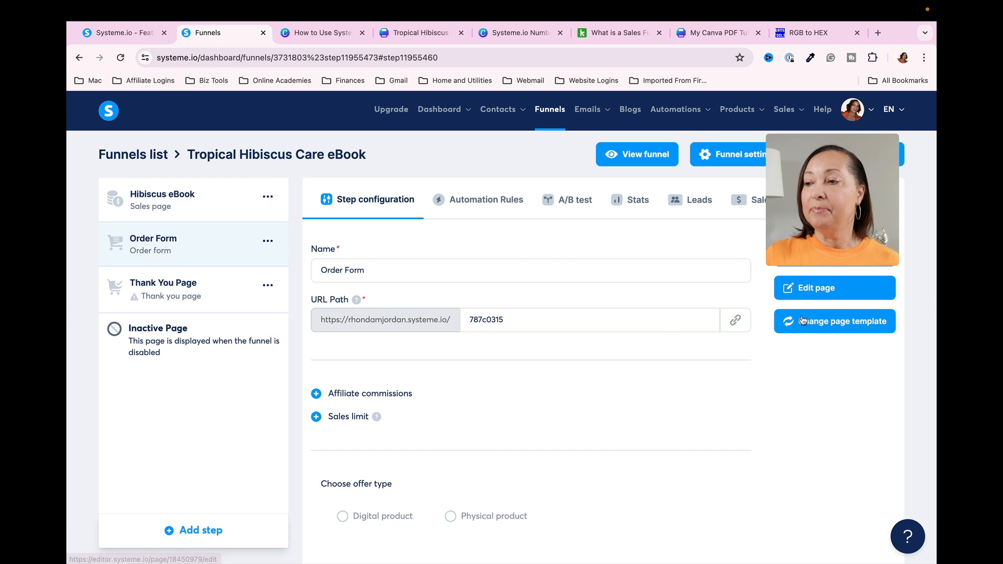
{"action": "scroll", "coordinate": [670, 362], "scroll_direction": "down", "scroll_amount": 2}
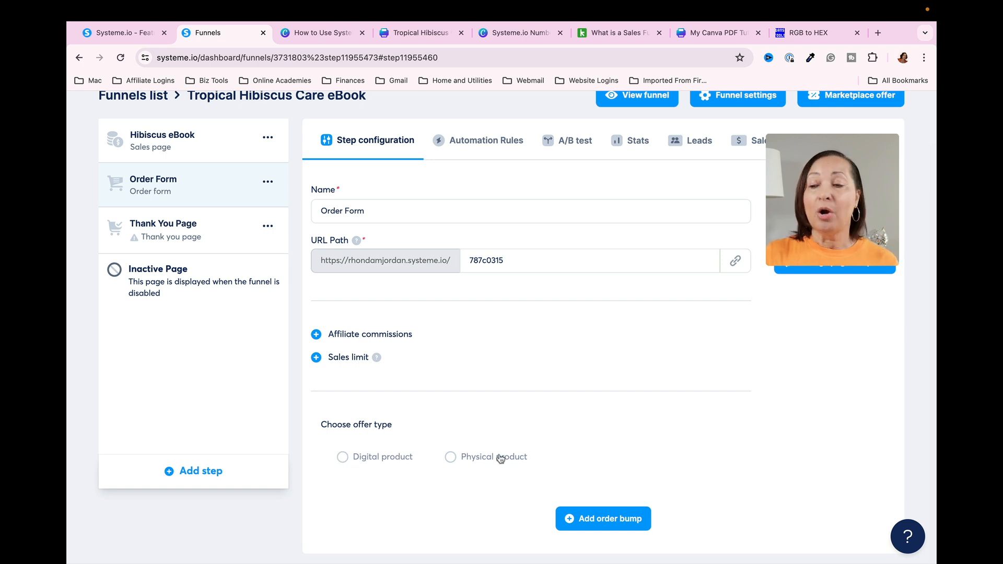
- Set the order form's offer type to Digital product and save the Tropical Hibiscus eBook tag as its resource
{"action": "left_click", "coordinate": [345, 458]}
{"action": "scroll", "coordinate": [654, 416], "scroll_direction": "down", "scroll_amount": 5}
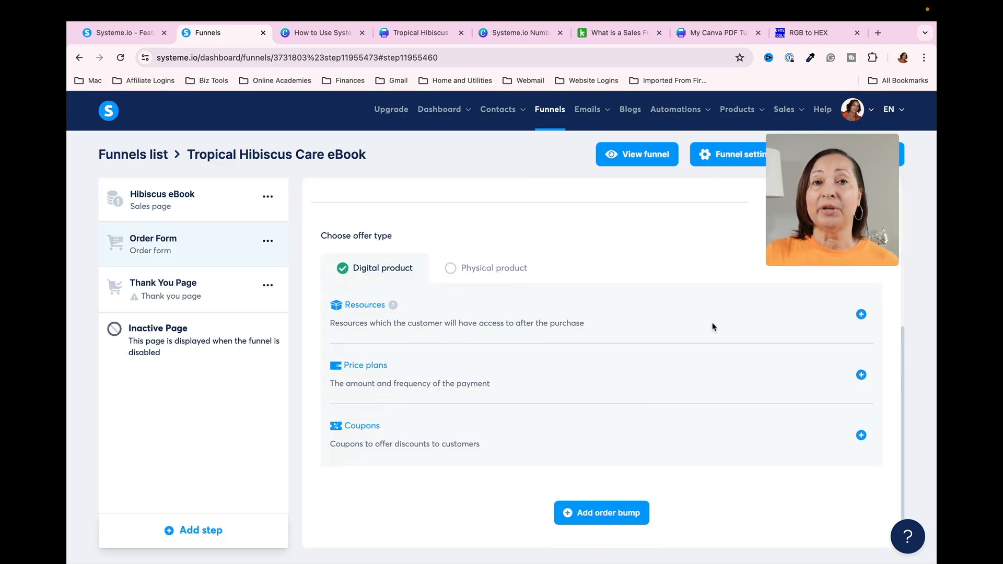
{"action": "left_click", "coordinate": [861, 315]}
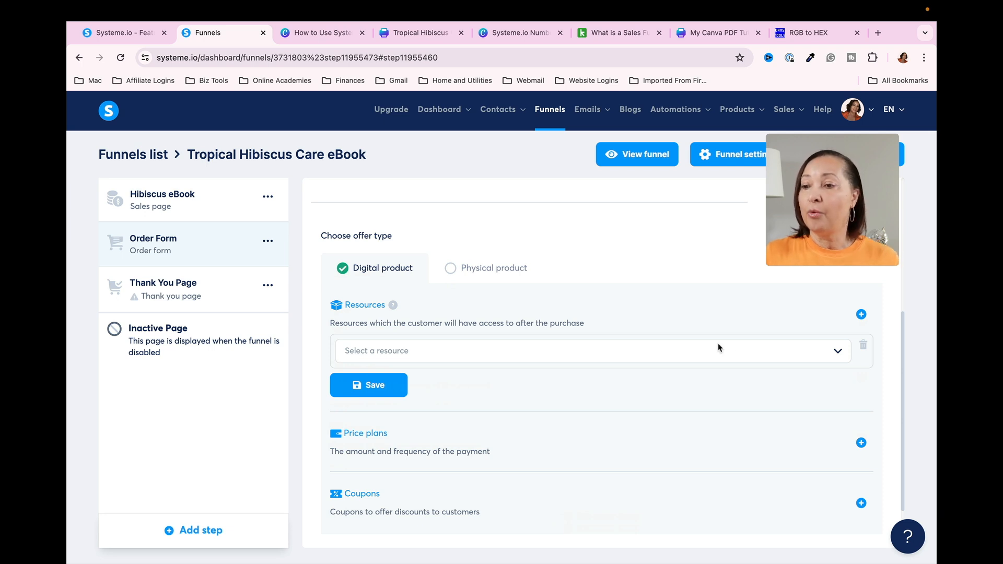
{"action": "left_click", "coordinate": [838, 353]}
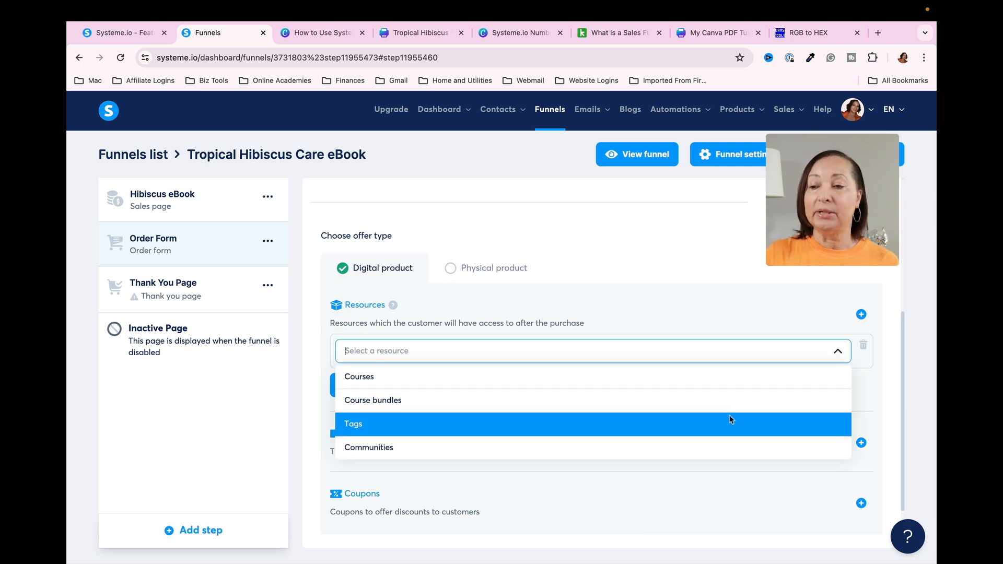
{"action": "left_click", "coordinate": [670, 424]}
{"action": "left_click", "coordinate": [838, 383]}
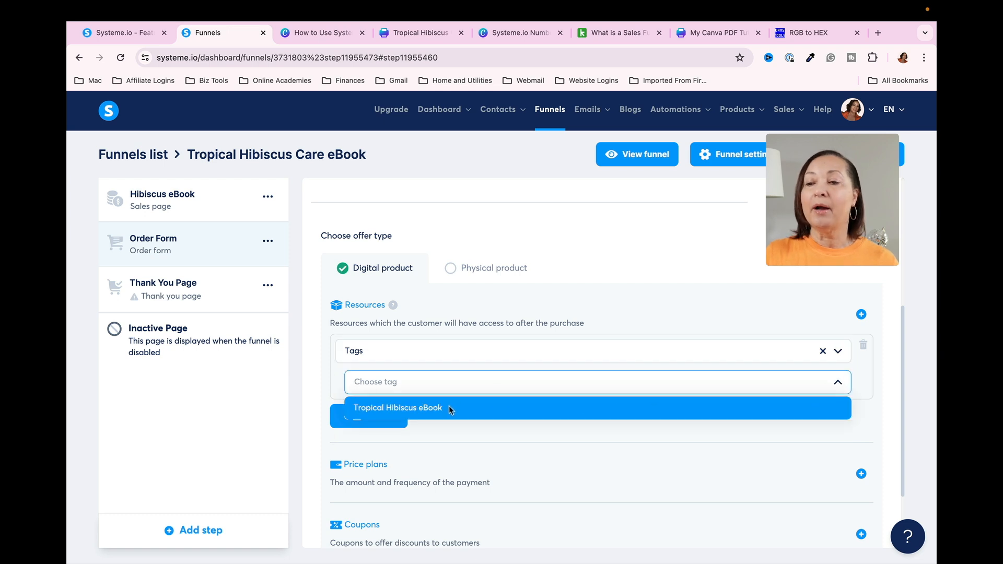
{"action": "left_click", "coordinate": [440, 412]}
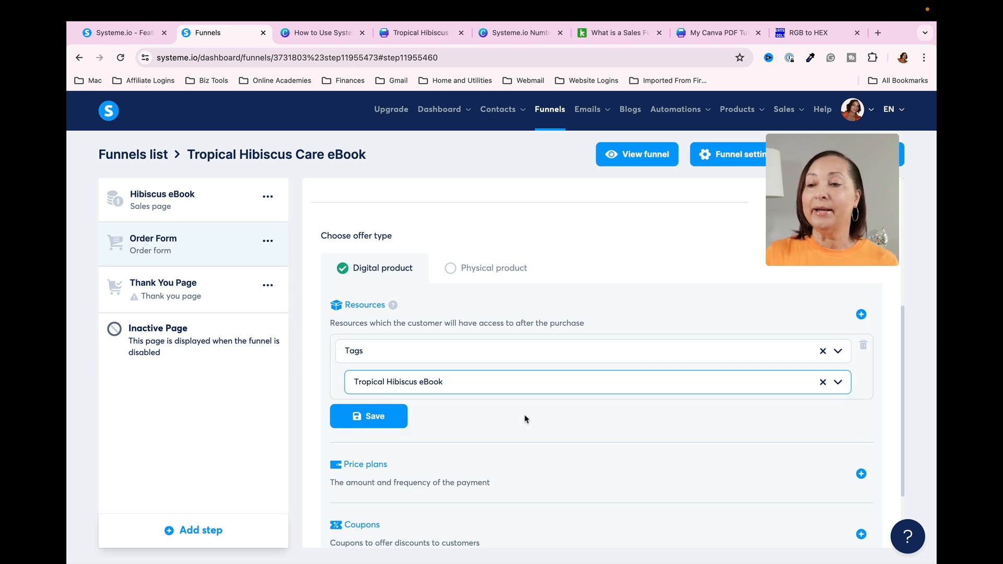
{"action": "left_click", "coordinate": [373, 418]}
{"action": "left_click", "coordinate": [373, 418]}
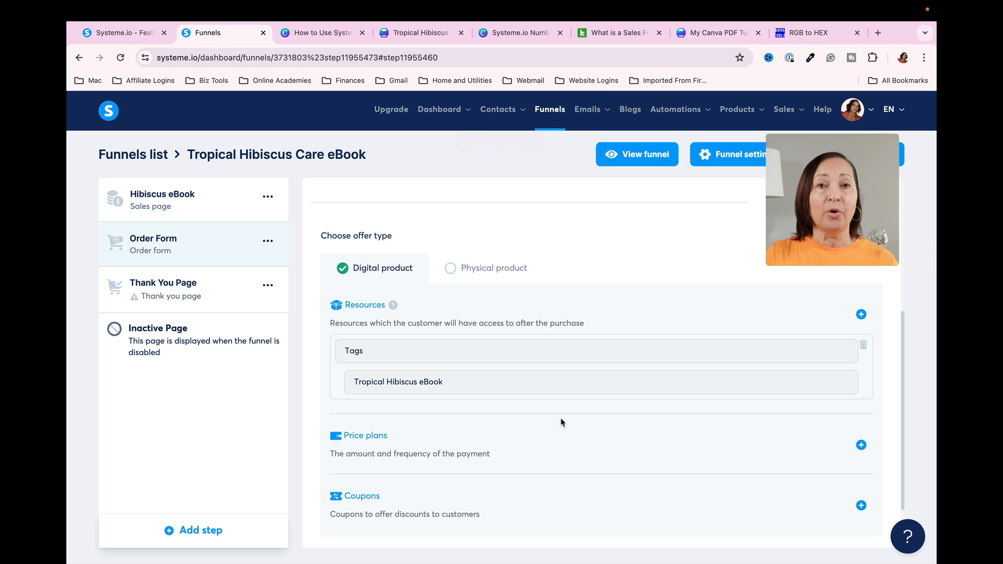
- Start a new price plan using "Tropical Hibiscus eBook" as the order form name, dashboard name and statement descriptor
{"action": "scroll", "coordinate": [561, 423], "scroll_direction": "down", "scroll_amount": 3}
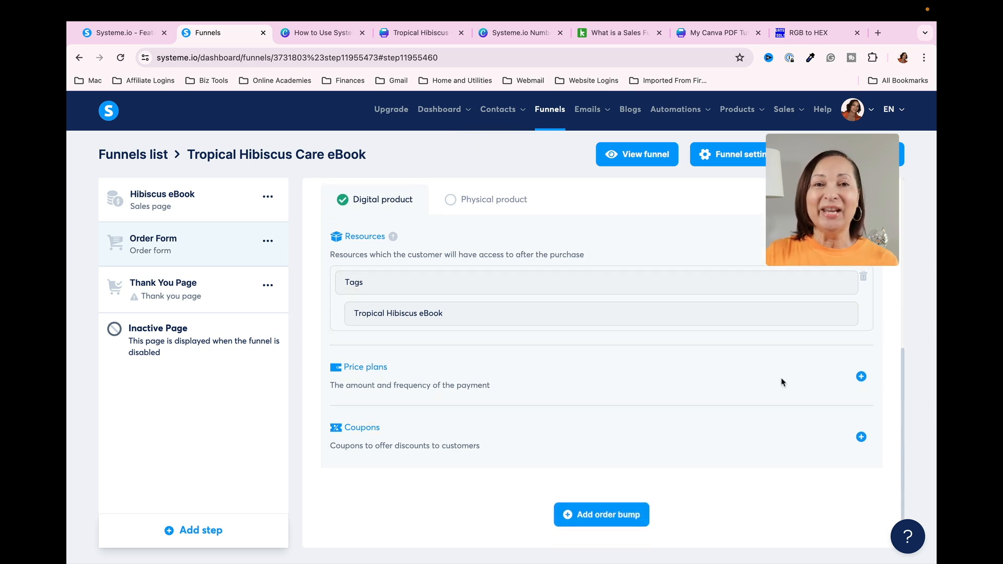
{"action": "left_click", "coordinate": [861, 378]}
{"action": "scroll", "coordinate": [591, 376], "scroll_direction": "down", "scroll_amount": 5}
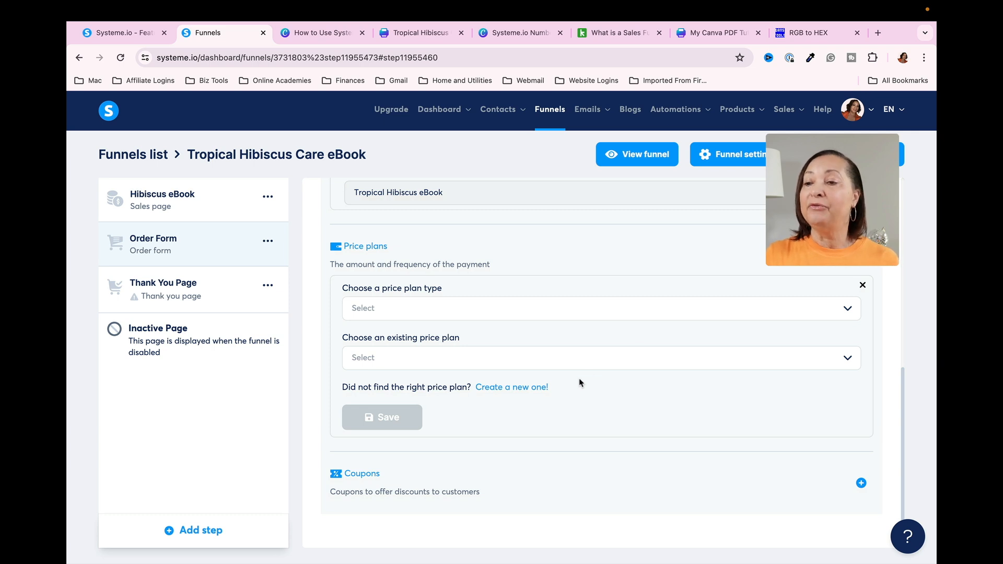
{"action": "left_click", "coordinate": [492, 388]}
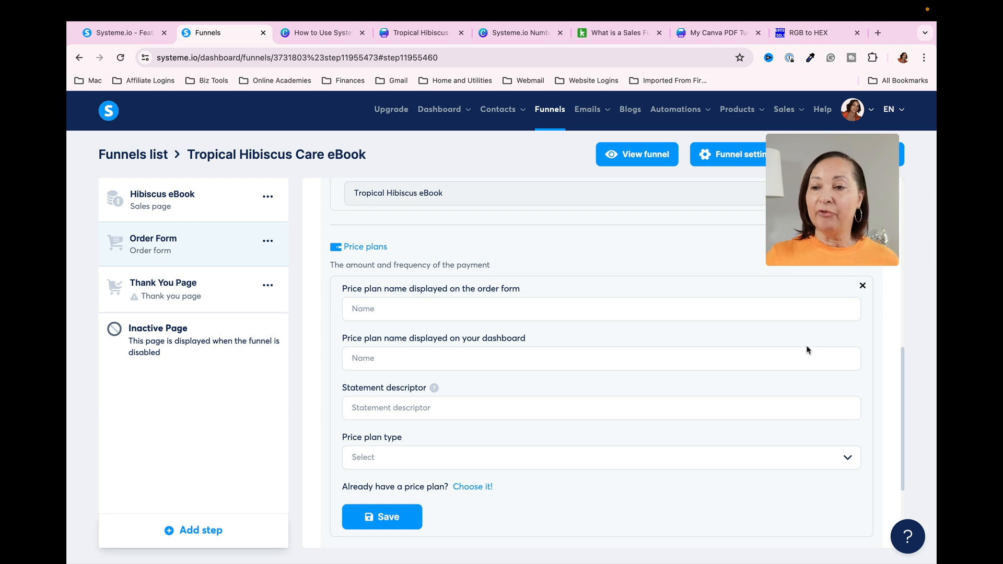
{"action": "left_click", "coordinate": [364, 309]}
{"action": "type", "text": "Tropical Hibiscus eBook"}
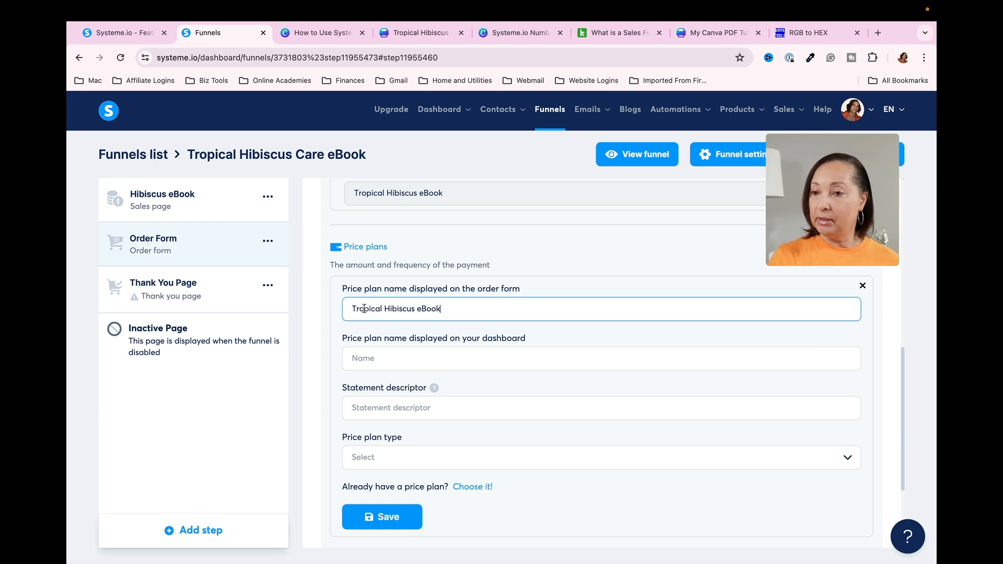
{"action": "left_click", "coordinate": [378, 358]}
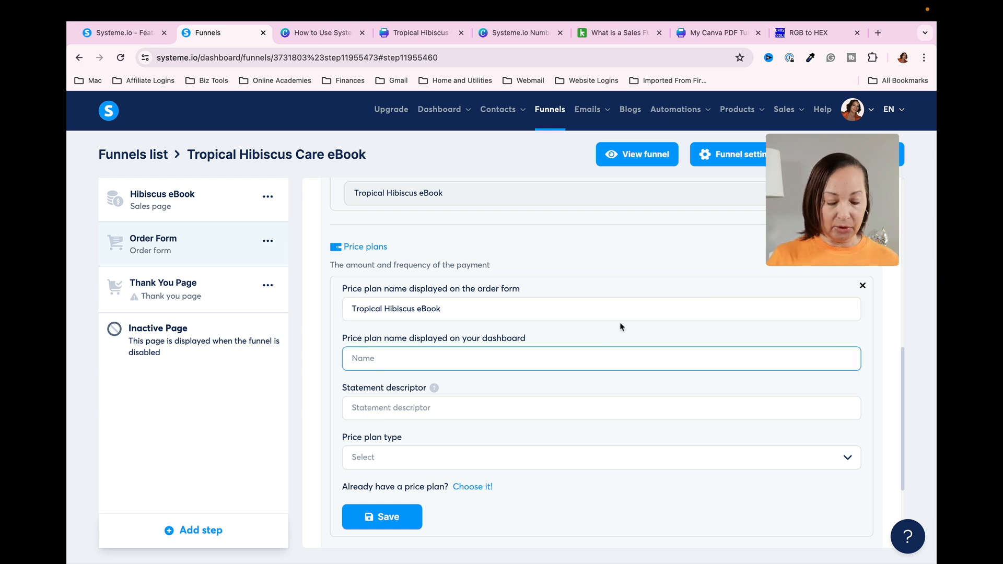
{"action": "type", "text": "Tropical Hibiscus eBook"}
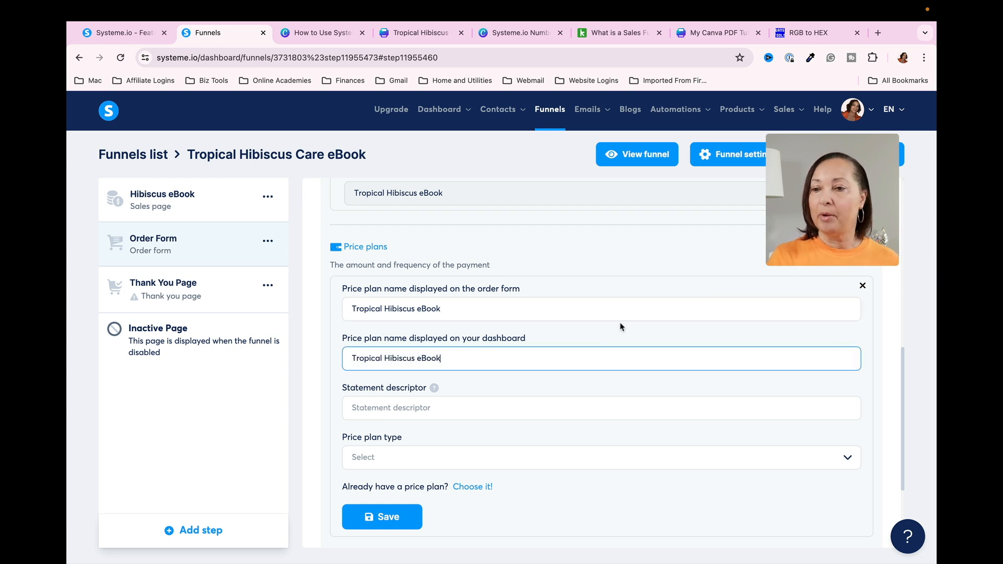
{"action": "left_click", "coordinate": [388, 409]}
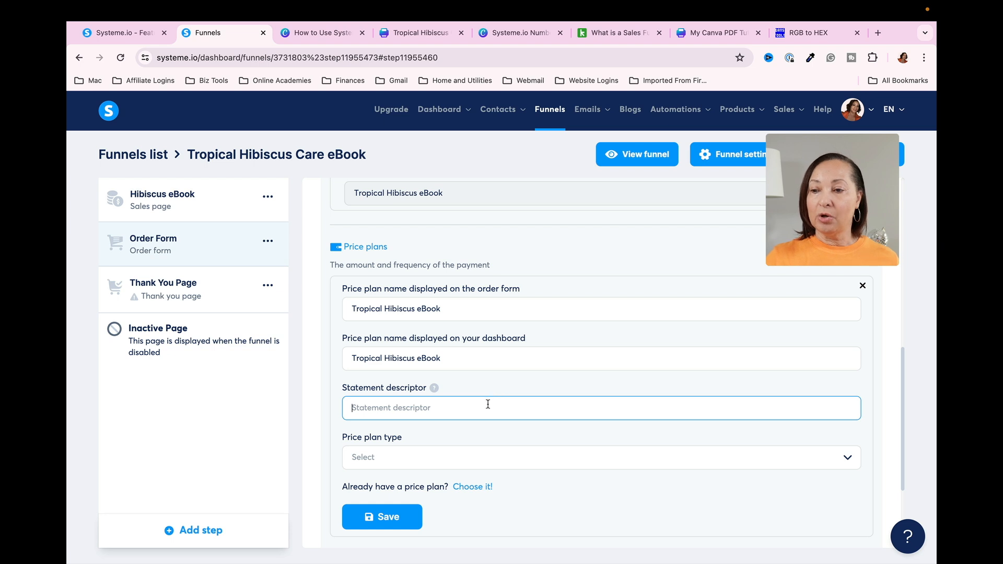
{"action": "type", "text": "Tropical Hibiscus eBook"}
- Make the price plan a One-time payment of 17 USD and try to save it
{"action": "left_click", "coordinate": [454, 464]}
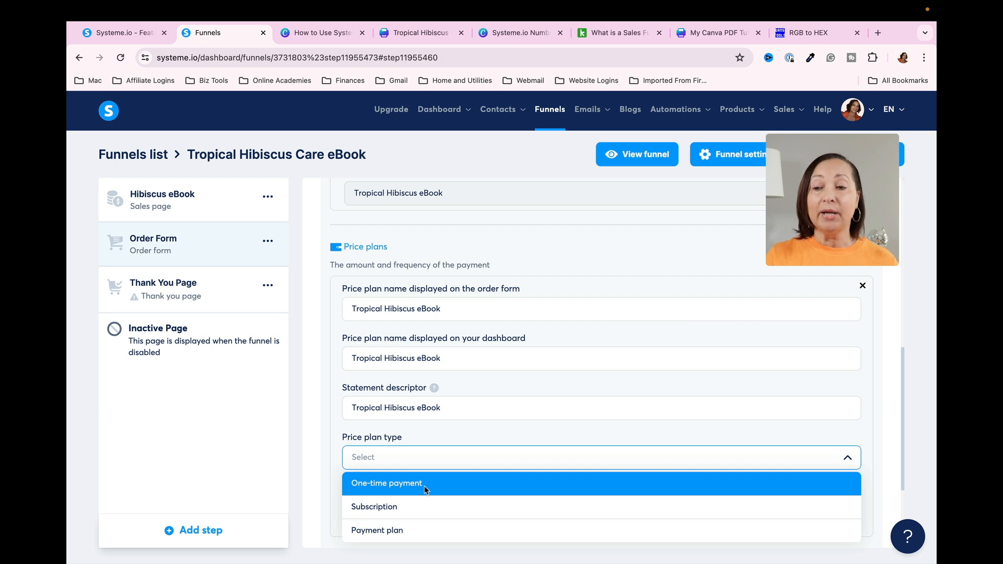
{"action": "scroll", "coordinate": [418, 505], "scroll_direction": "down", "scroll_amount": 1}
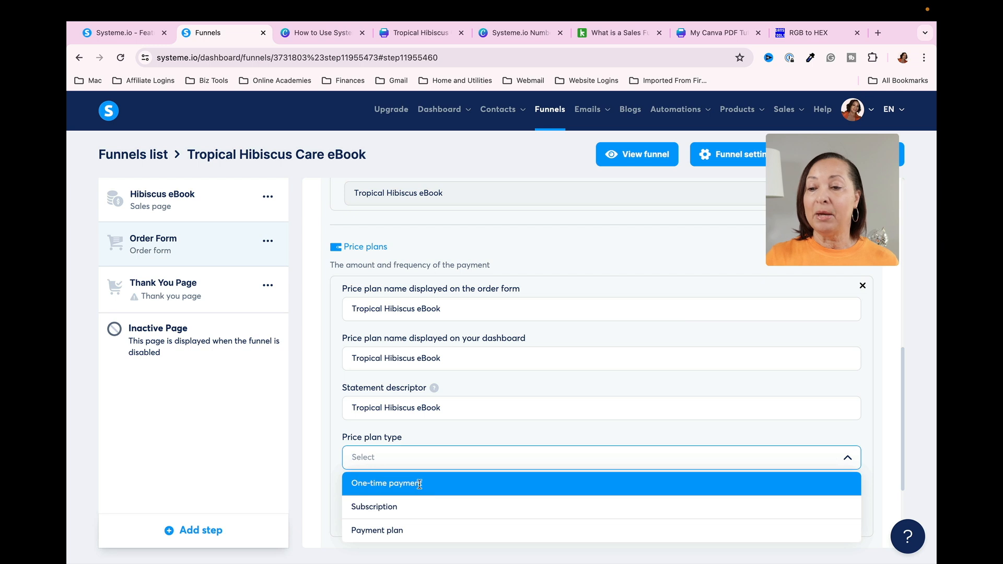
{"action": "left_click", "coordinate": [419, 485]}
{"action": "double_click", "coordinate": [376, 506]}
{"action": "type", "text": "17"}
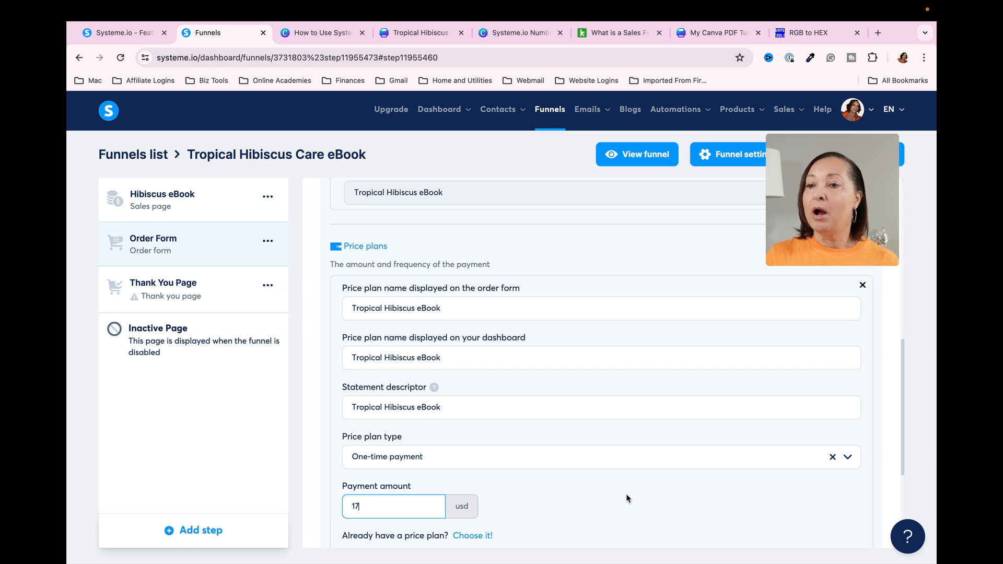
{"action": "scroll", "coordinate": [628, 498], "scroll_direction": "down", "scroll_amount": 3}
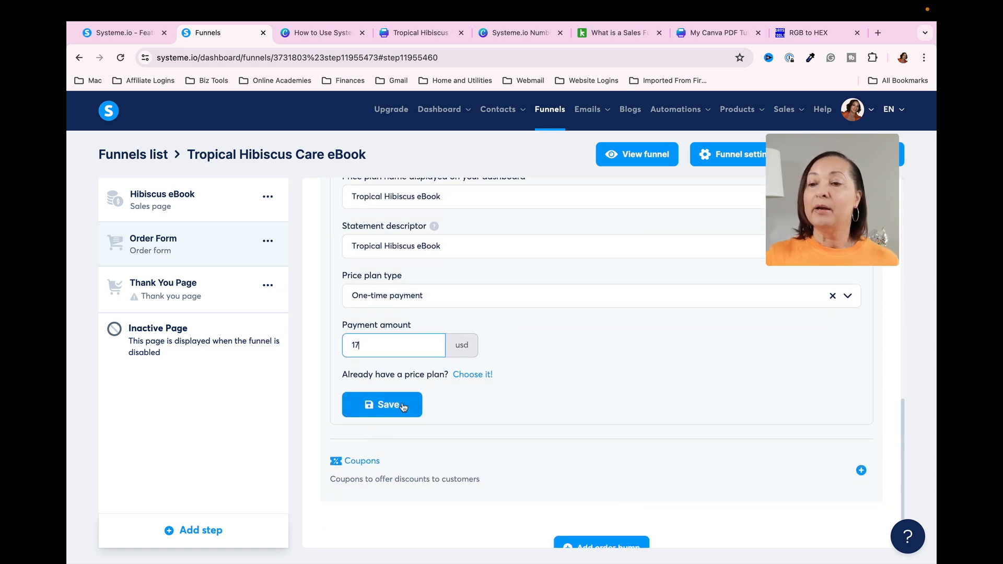
{"action": "left_click", "coordinate": [383, 406]}
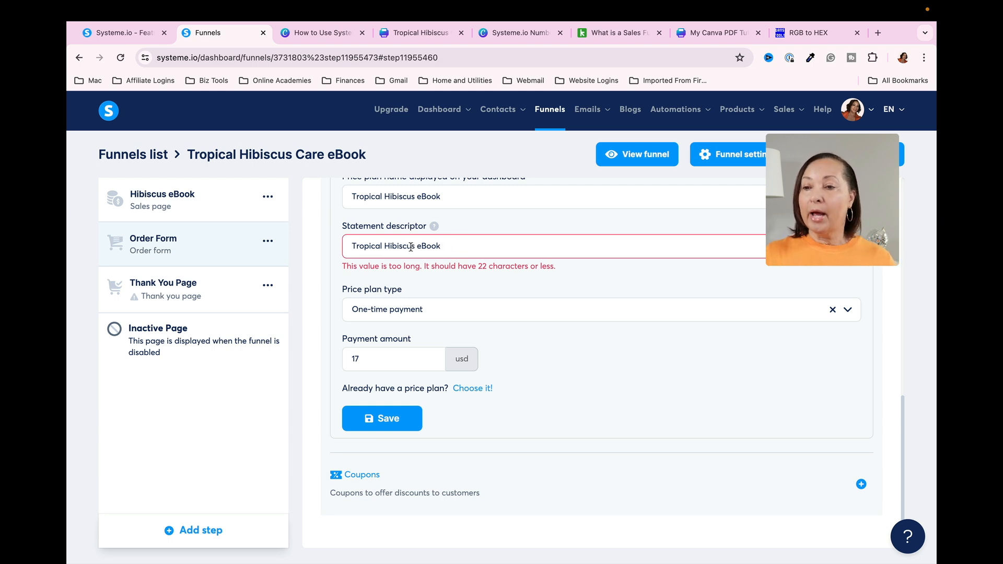
- Shorten the price plan's statement descriptor to "Hibiscus eBook" and save the plan
{"action": "left_click_drag", "start_coordinate": [385, 246], "coordinate": [341, 254]}
{"action": "key", "text": "BackSpace"}
{"action": "left_click", "coordinate": [500, 281]}
{"action": "left_click", "coordinate": [439, 251]}
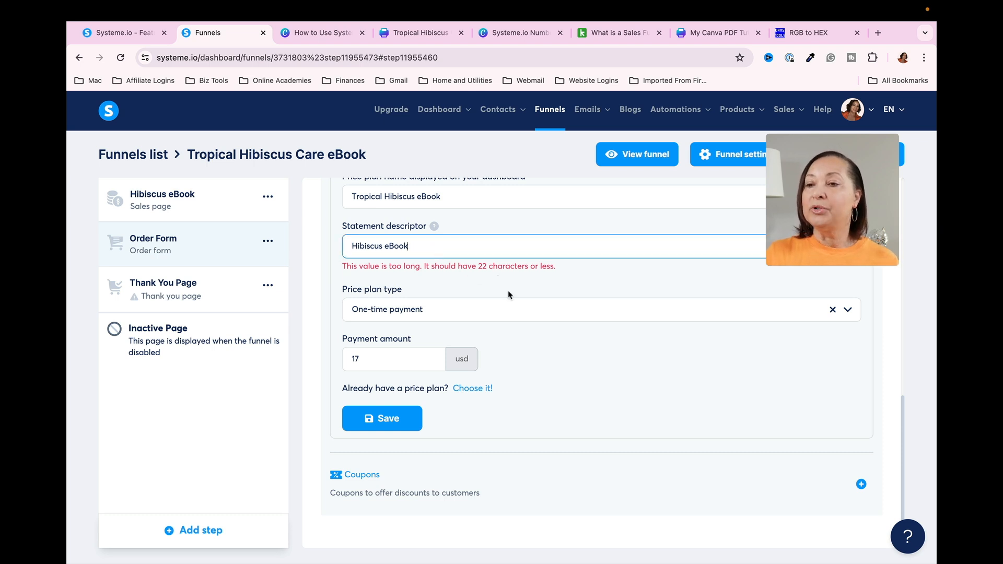
{"action": "left_click", "coordinate": [392, 421]}
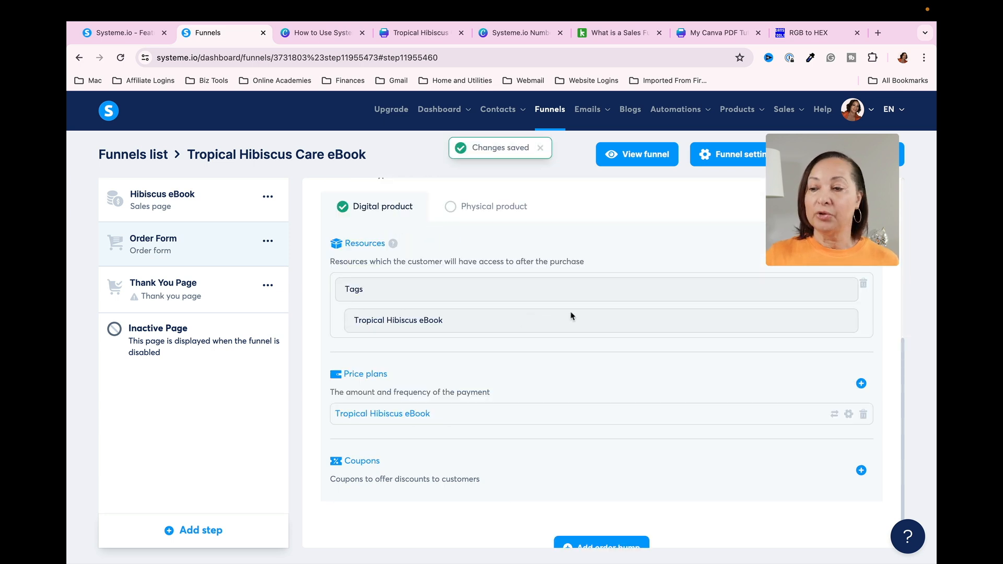
- Open the Order Form step's page in the page editor
{"action": "scroll", "coordinate": [572, 316], "scroll_direction": "down", "scroll_amount": 1}
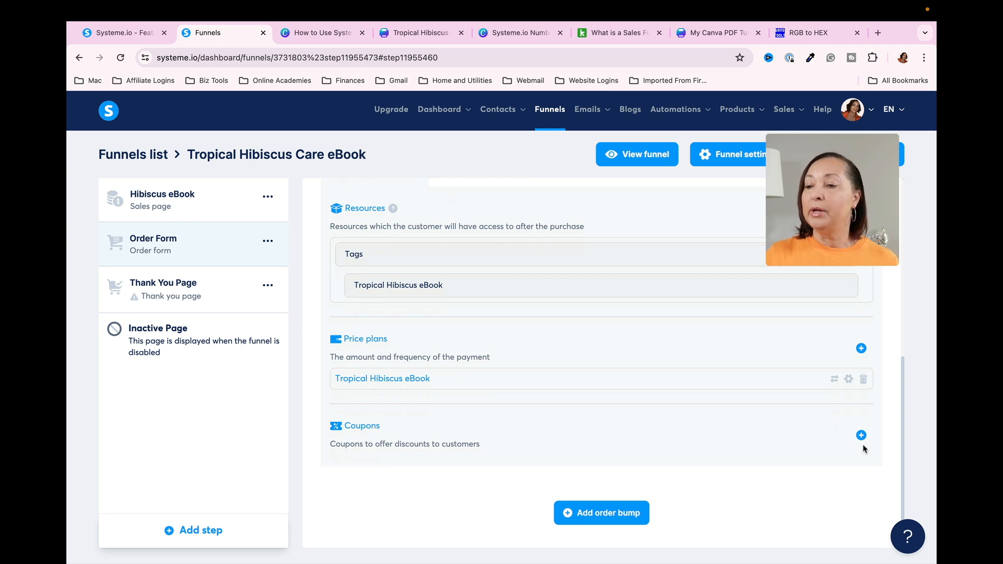
{"action": "scroll", "coordinate": [681, 340], "scroll_direction": "up", "scroll_amount": 2}
{"action": "scroll", "coordinate": [681, 340], "scroll_direction": "up", "scroll_amount": 5}
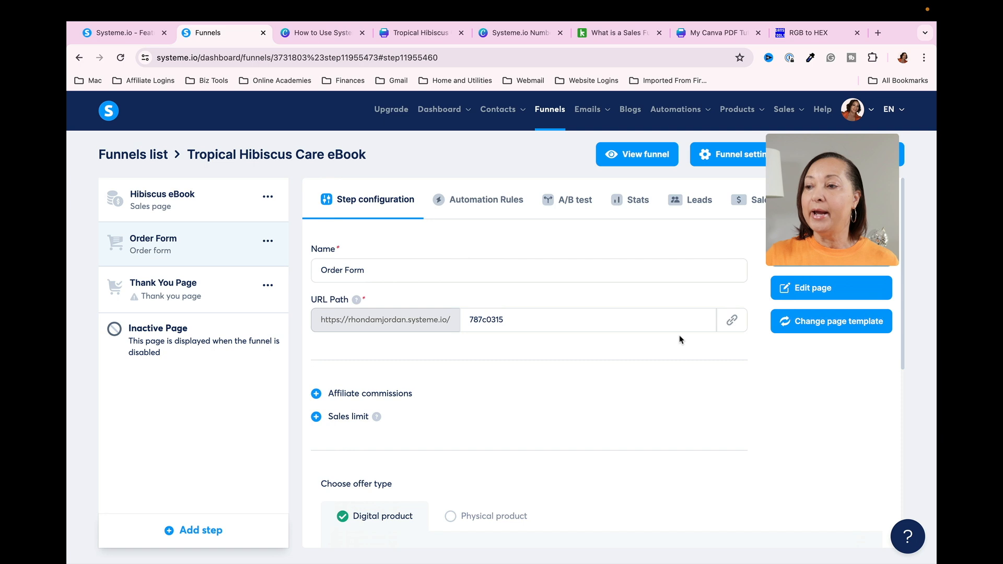
{"action": "left_click", "coordinate": [811, 292]}
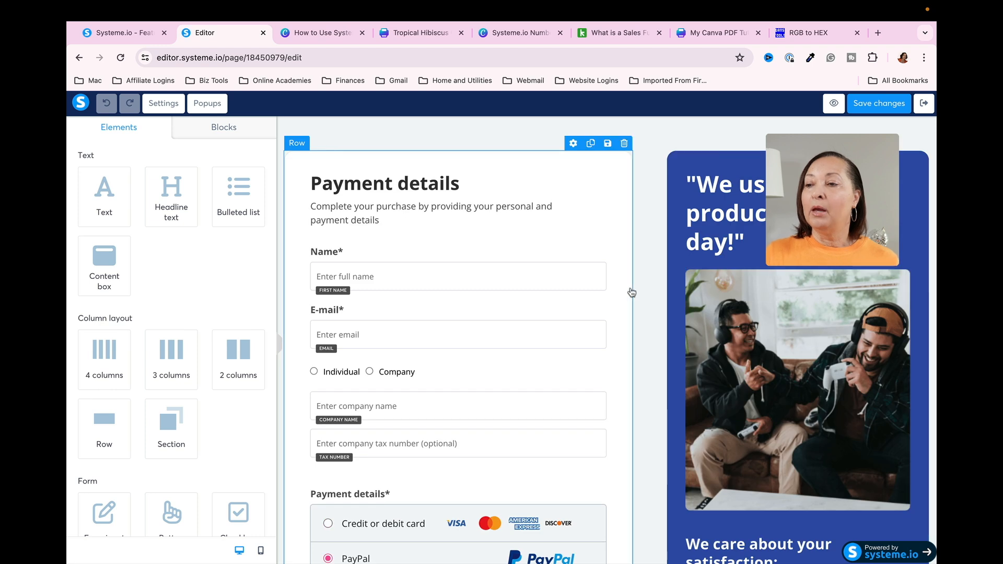
- Delete the customer type choice, company name field and company tax number field from the payment form
{"action": "scroll", "coordinate": [632, 293], "scroll_direction": "down", "scroll_amount": 2}
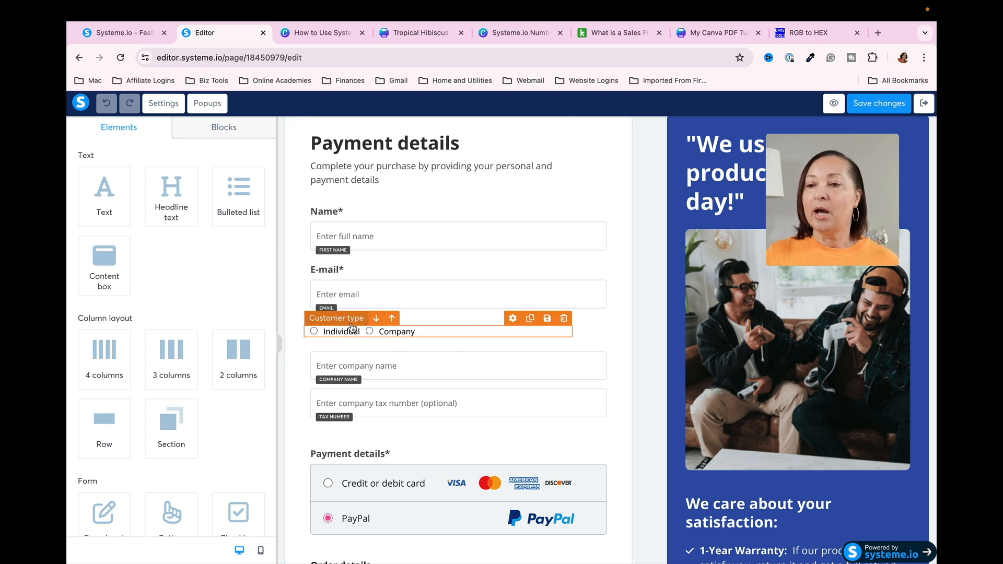
{"action": "left_click", "coordinate": [564, 320]}
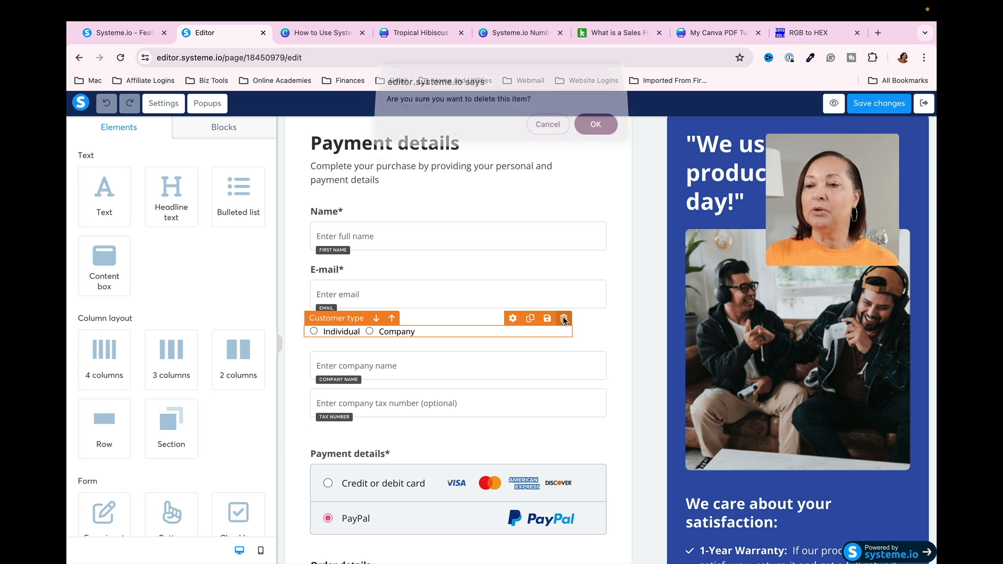
{"action": "left_click", "coordinate": [600, 129]}
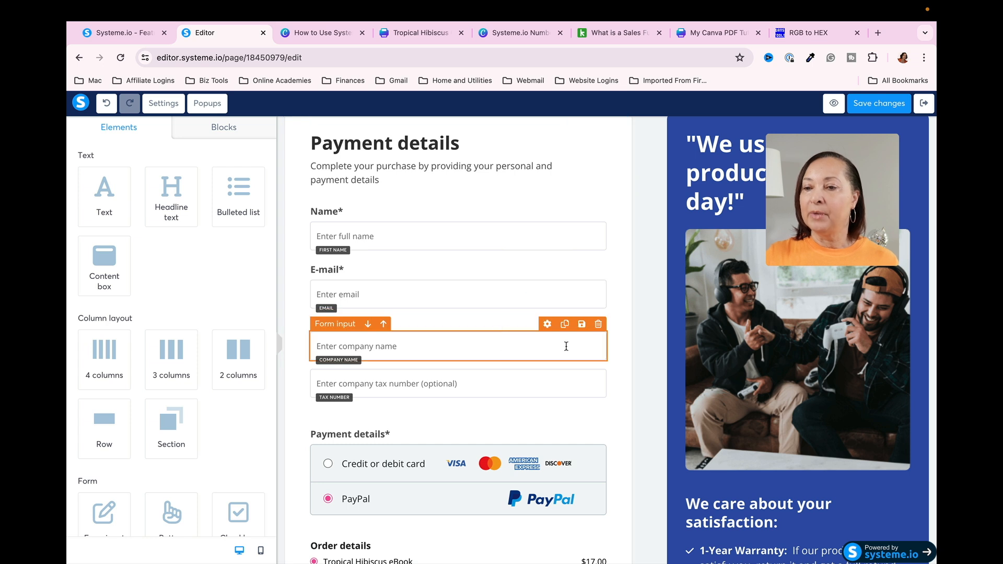
{"action": "left_click", "coordinate": [598, 324]}
{"action": "left_click", "coordinate": [606, 129]}
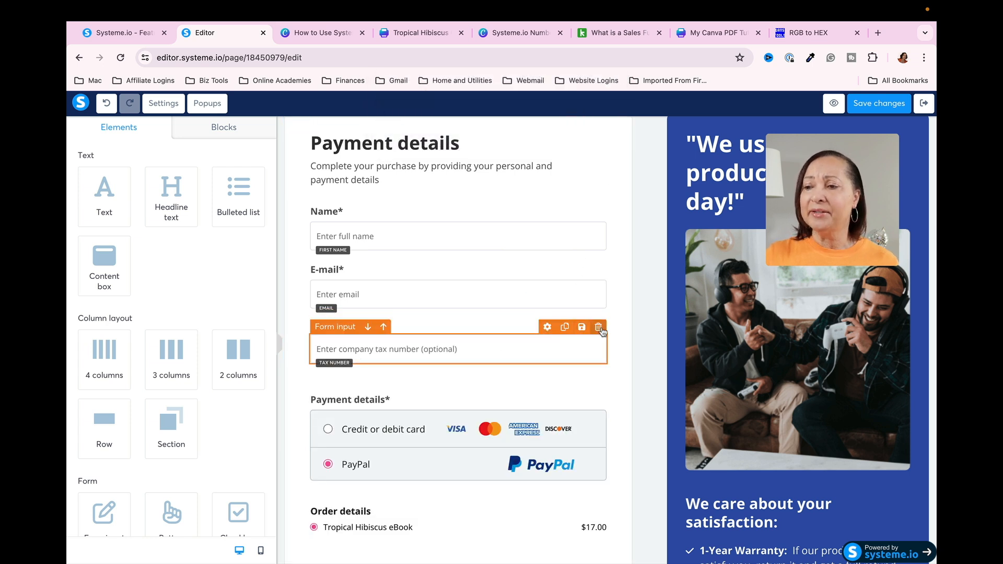
{"action": "left_click", "coordinate": [598, 327]}
{"action": "left_click", "coordinate": [603, 129]}
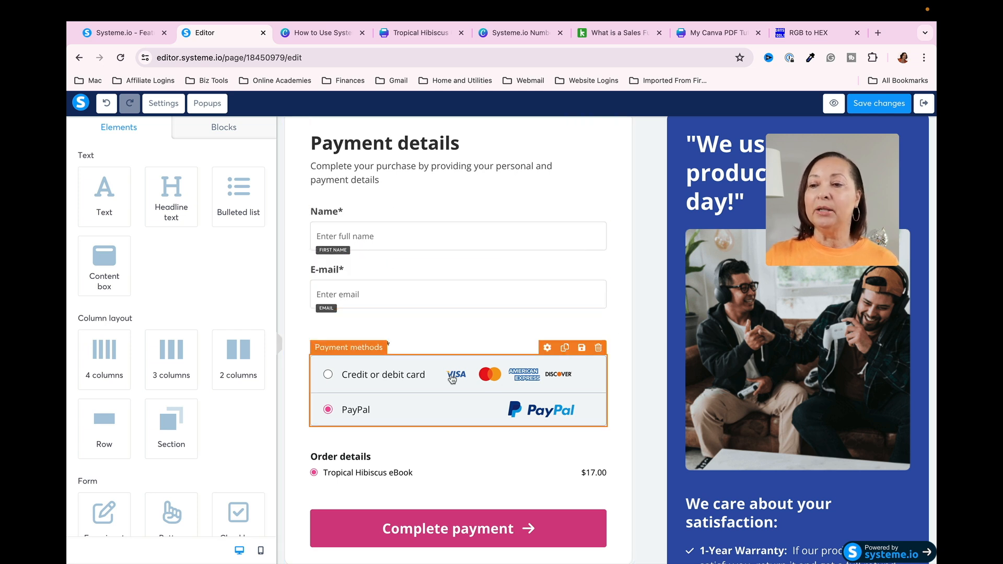
- Set the Complete payment button's background color to the saved pink FF206E
{"action": "scroll", "coordinate": [418, 379], "scroll_direction": "down", "scroll_amount": 2}
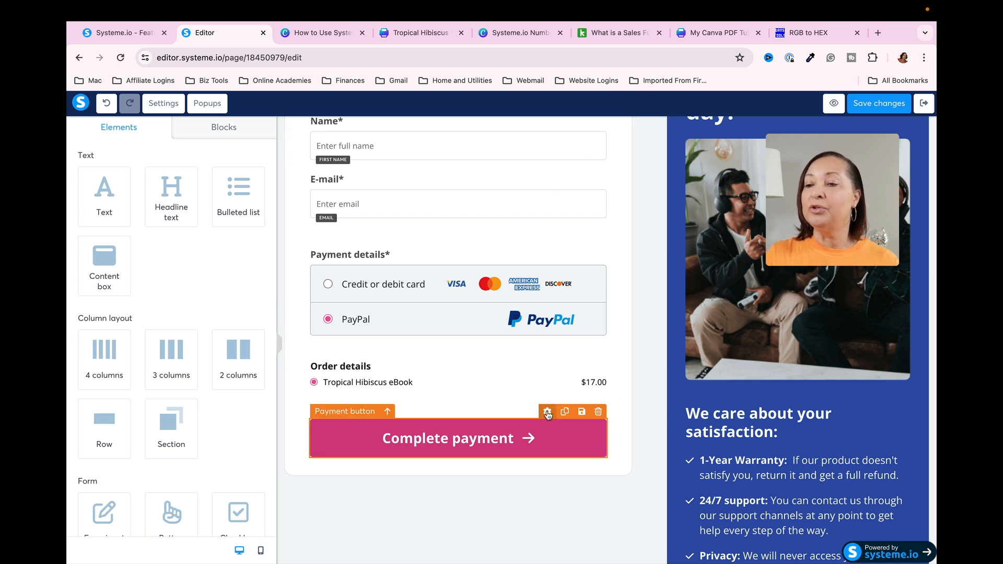
{"action": "left_click", "coordinate": [547, 413]}
{"action": "scroll", "coordinate": [168, 418], "scroll_direction": "down", "scroll_amount": 10}
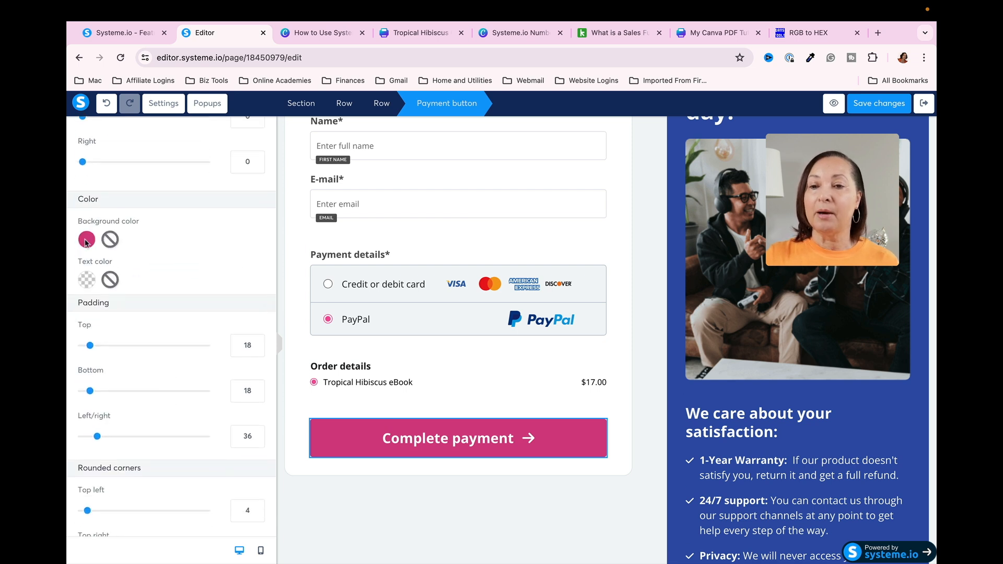
{"action": "left_click", "coordinate": [87, 239]}
{"action": "left_click", "coordinate": [131, 339]}
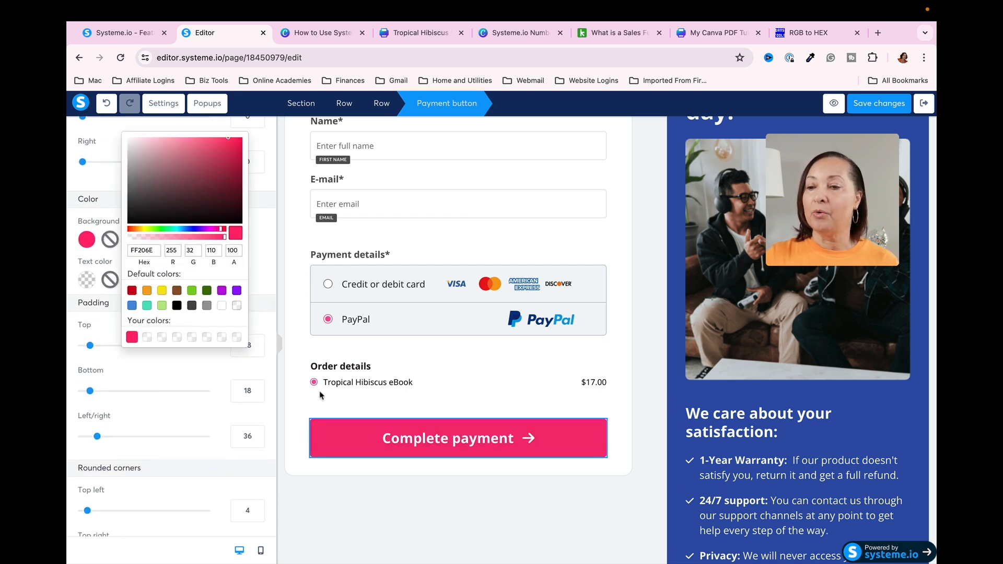
{"action": "left_click", "coordinate": [641, 474]}
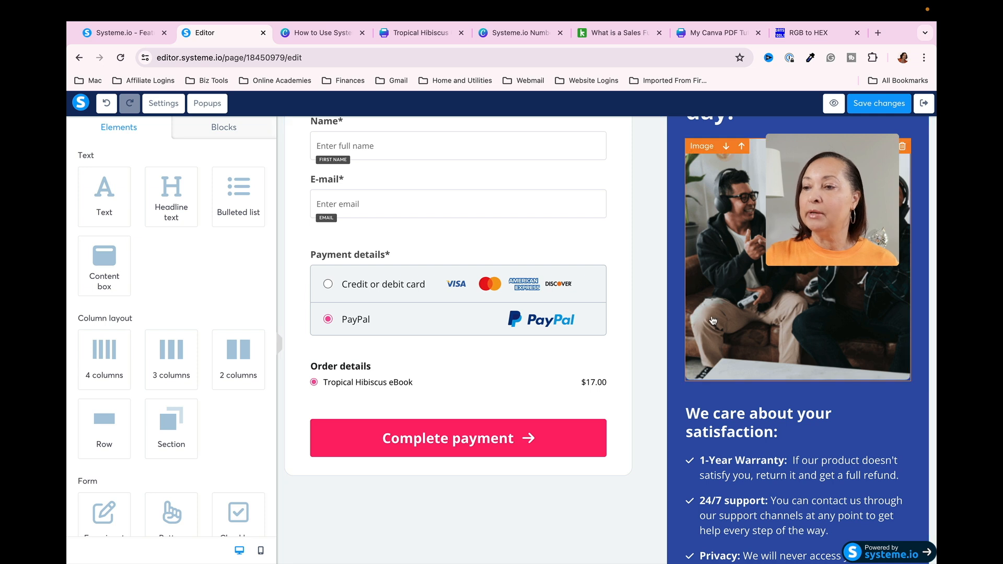
- Change the background color of the blue testimonial row beside the payment form to the saved pink FF206E
{"action": "scroll", "coordinate": [642, 470], "scroll_direction": "up", "scroll_amount": 3}
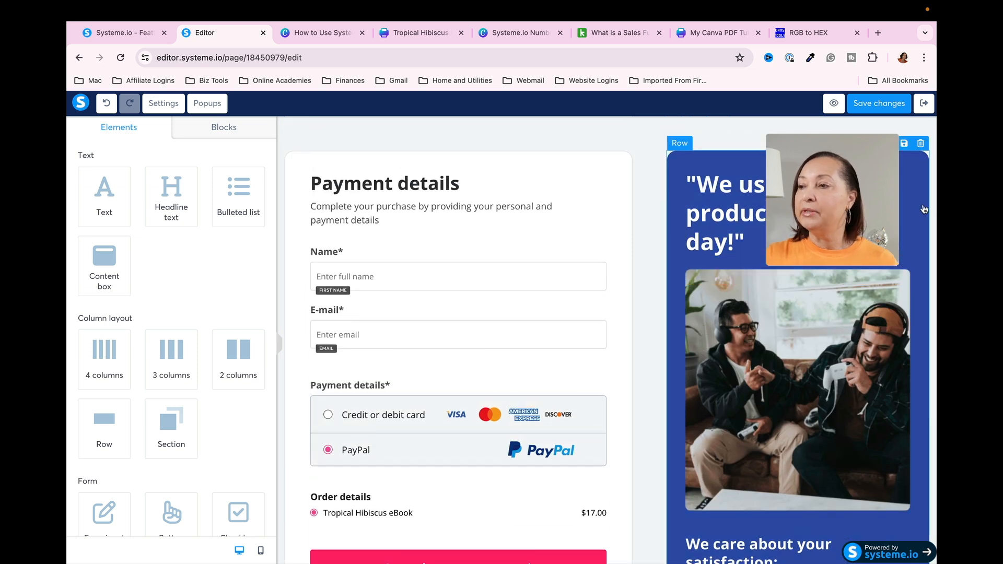
{"action": "left_click", "coordinate": [871, 144]}
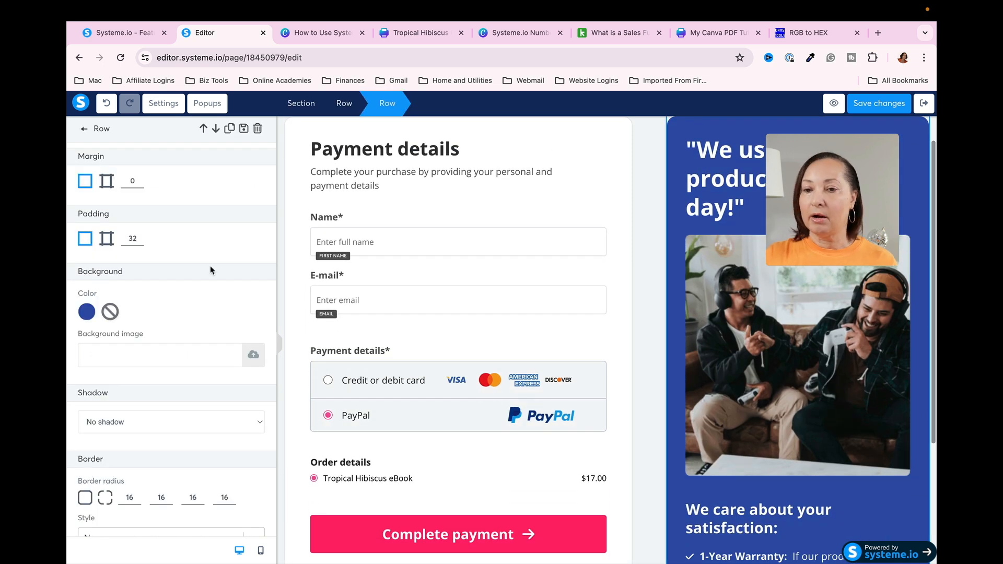
{"action": "left_click", "coordinate": [87, 313]}
{"action": "left_click", "coordinate": [132, 409]}
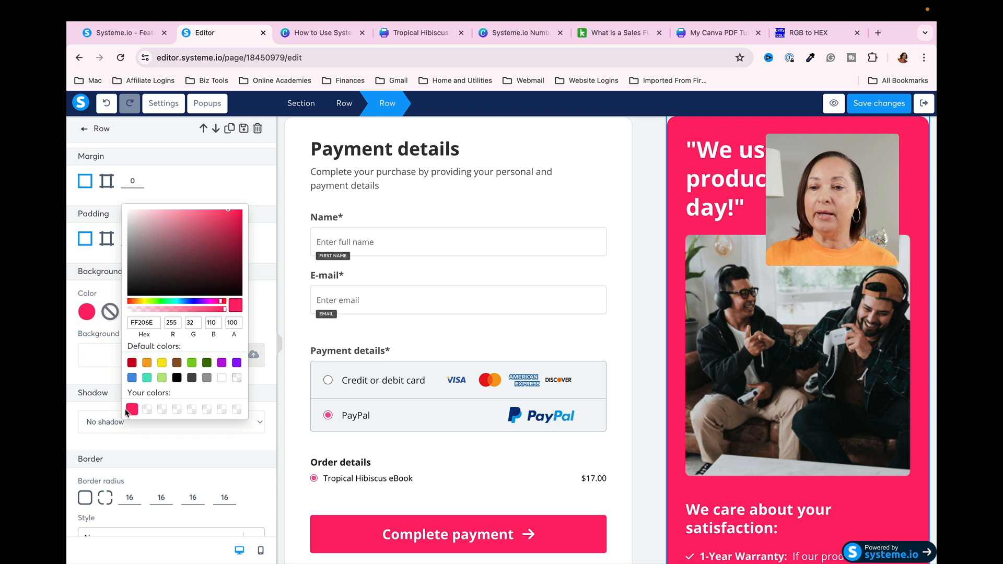
- Save the order form page and exit the page editor back to the funnel's step configuration
{"action": "left_click", "coordinate": [643, 317]}
{"action": "scroll", "coordinate": [761, 191], "scroll_direction": "down", "scroll_amount": 3}
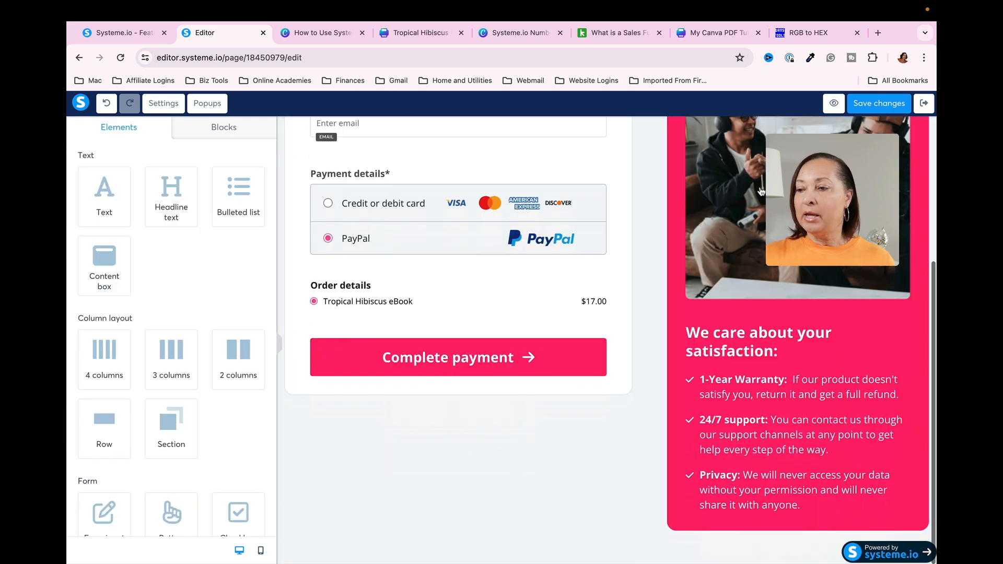
{"action": "scroll", "coordinate": [760, 191], "scroll_direction": "up", "scroll_amount": 4}
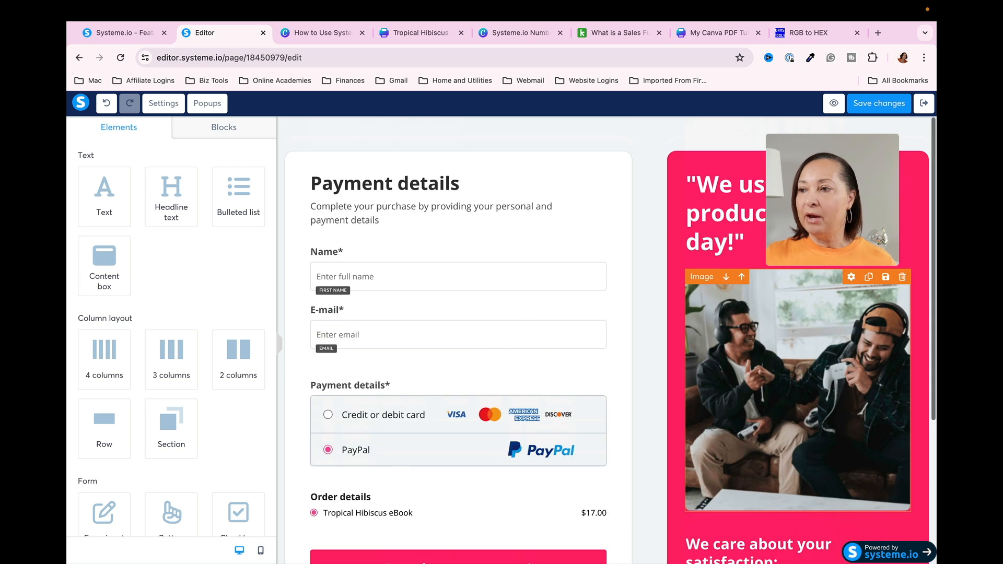
{"action": "left_click", "coordinate": [875, 107]}
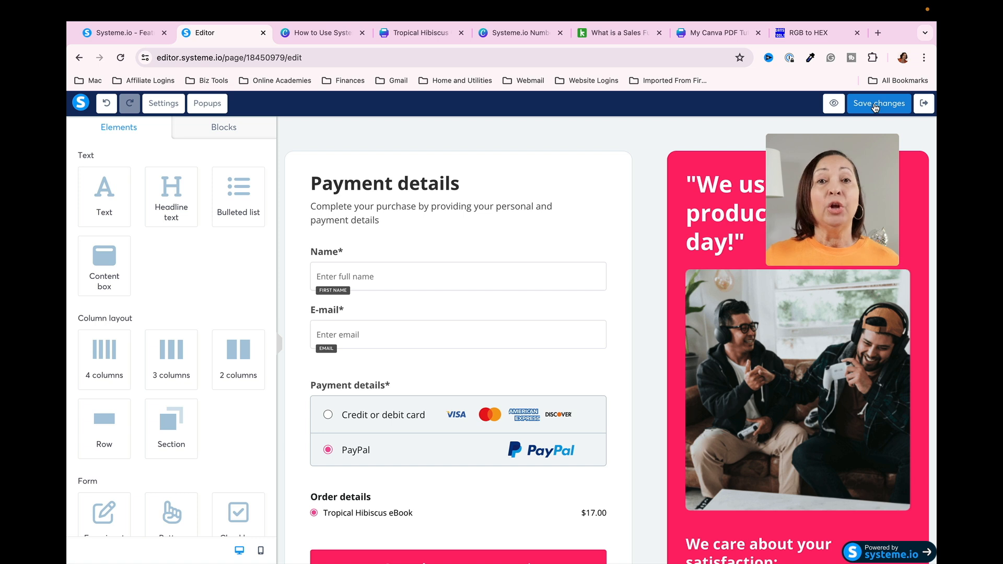
{"action": "left_click", "coordinate": [924, 106]}
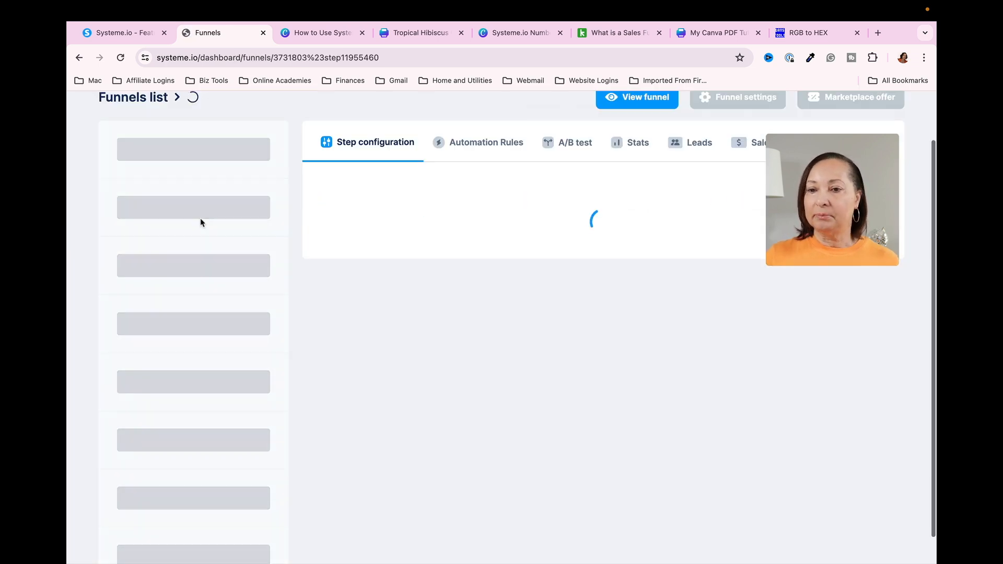
- Set the Order Form step's URL path to hibiscus-ebook and save it
{"action": "double_click", "coordinate": [540, 317]}
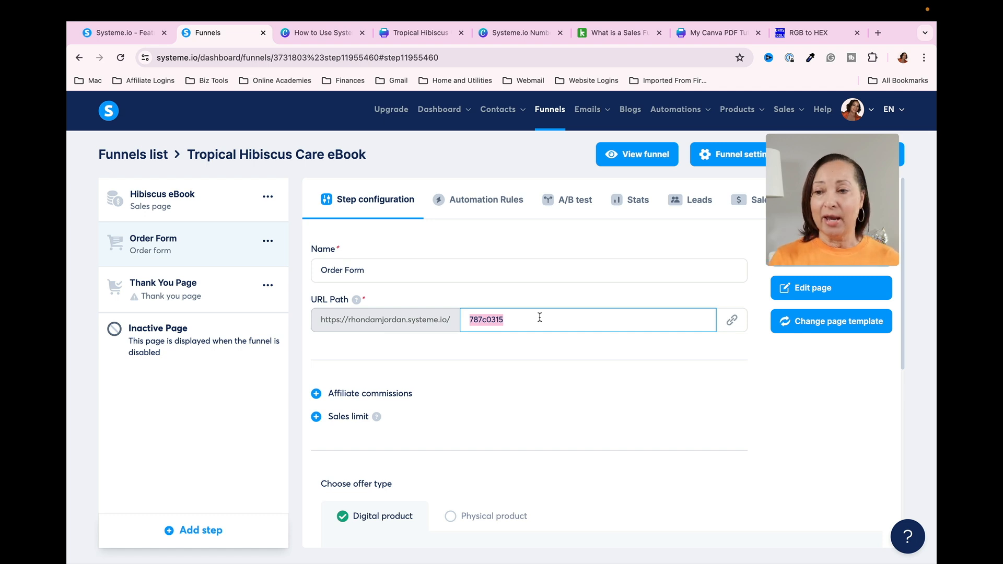
{"action": "type", "text": "hibiscus-ebook"}
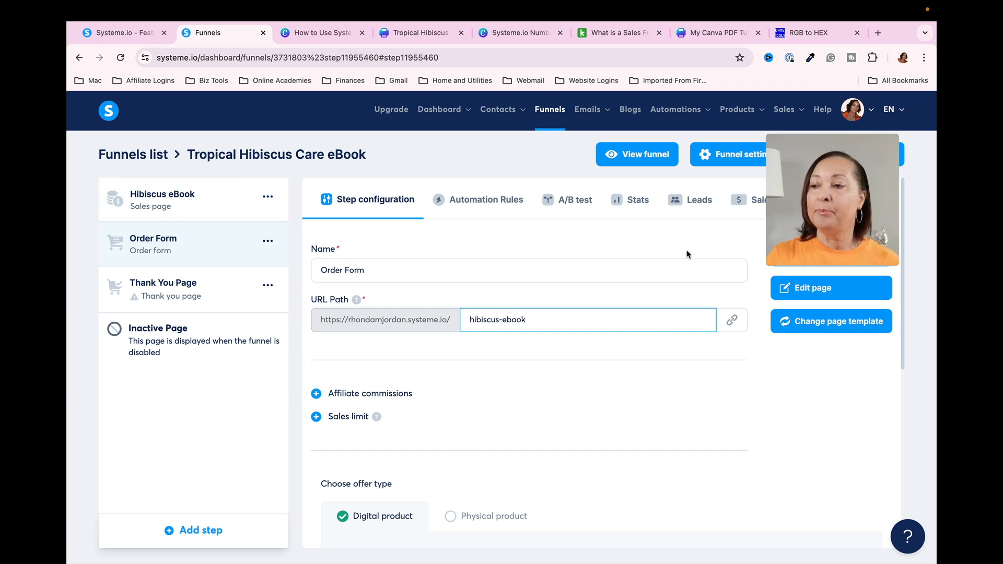
{"action": "left_click", "coordinate": [709, 354]}
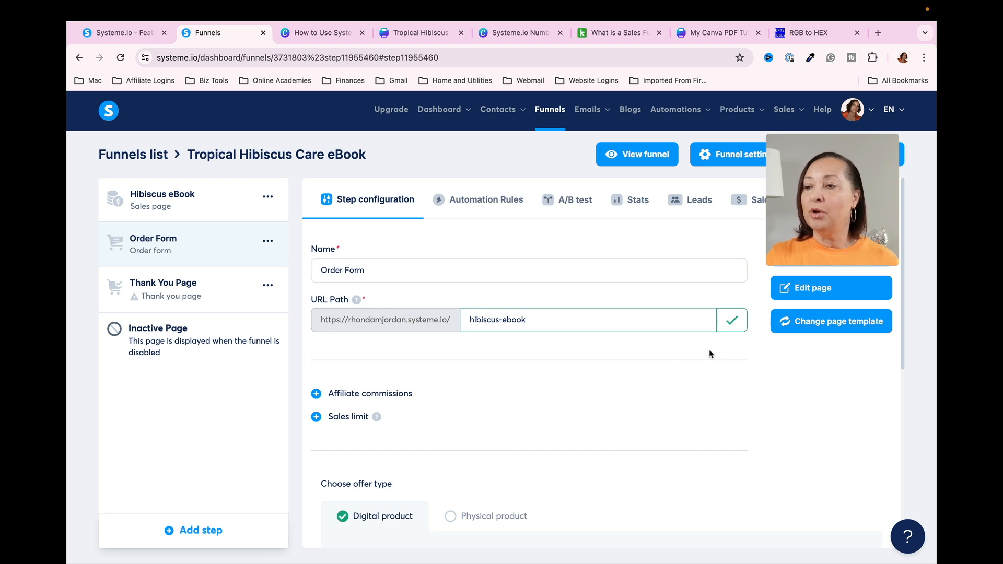
{"action": "left_click", "coordinate": [732, 324]}
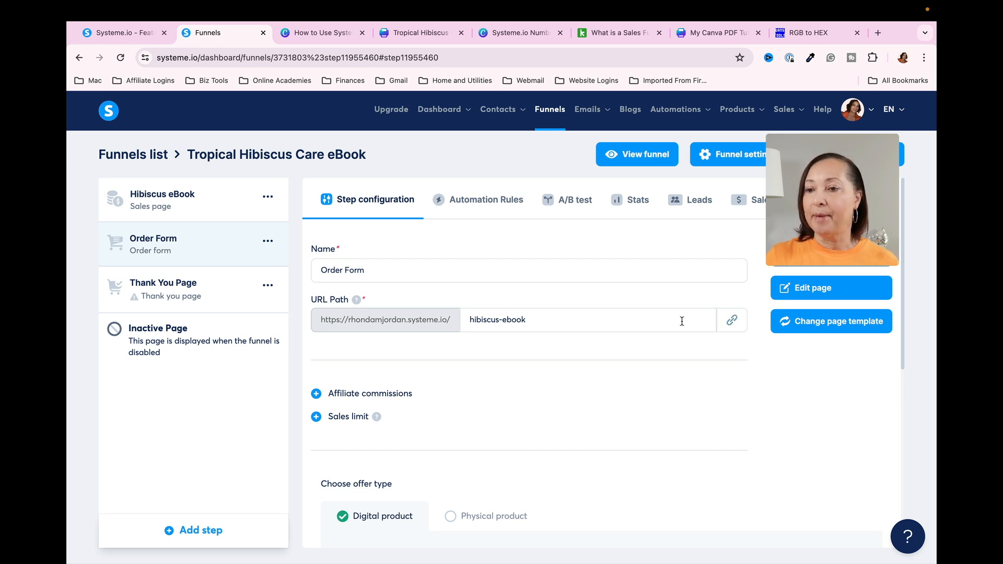
{"action": "scroll", "coordinate": [683, 321], "scroll_direction": "down", "scroll_amount": 3}
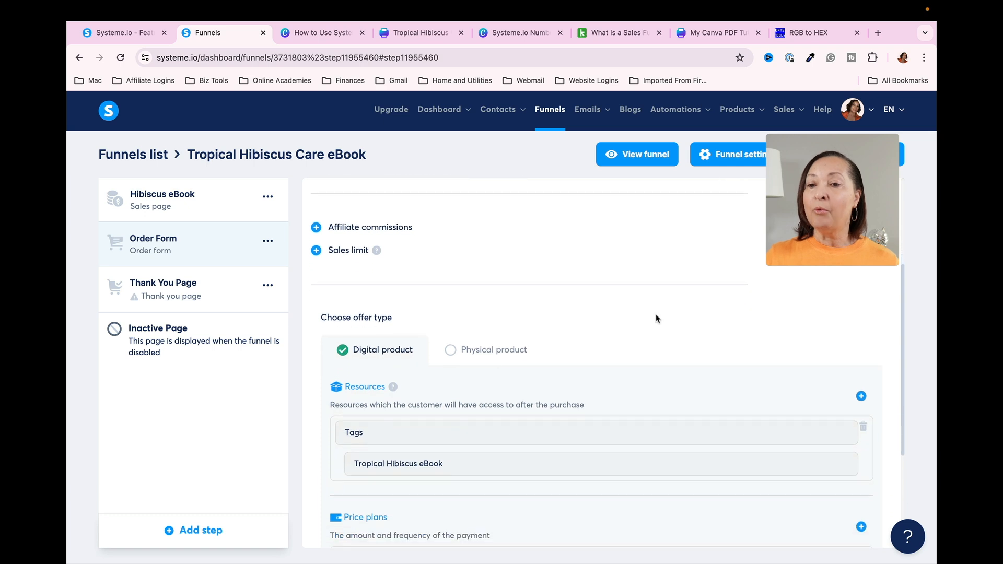
- Choose the "Thanks for purchase!" template with three numbered steps and a video for the Thank You Page, and open it for editing
{"action": "left_click", "coordinate": [179, 288]}
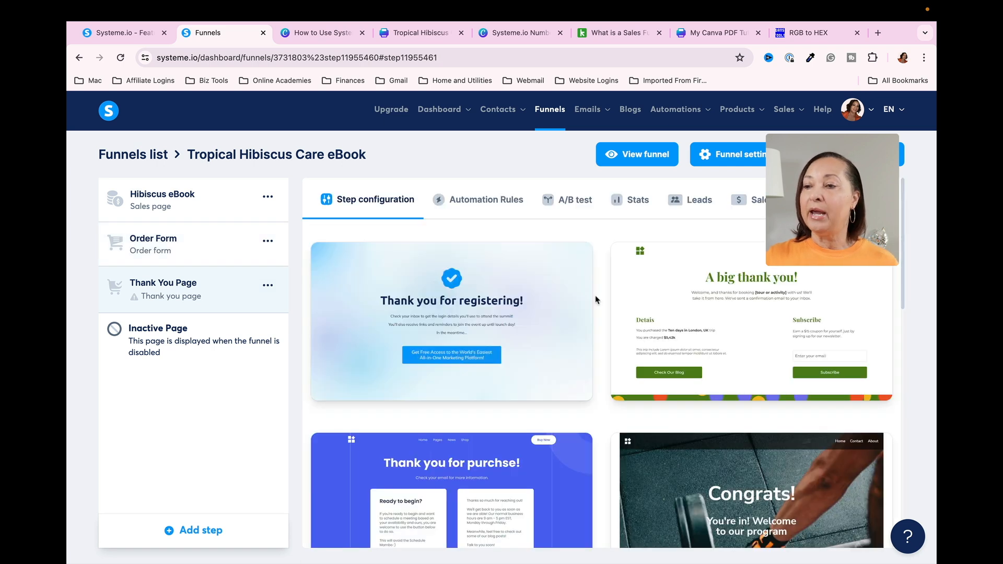
{"action": "scroll", "coordinate": [597, 345], "scroll_direction": "down", "scroll_amount": 5}
{"action": "scroll", "coordinate": [597, 345], "scroll_direction": "down", "scroll_amount": 1}
{"action": "mouse_move", "coordinate": [698, 285]}
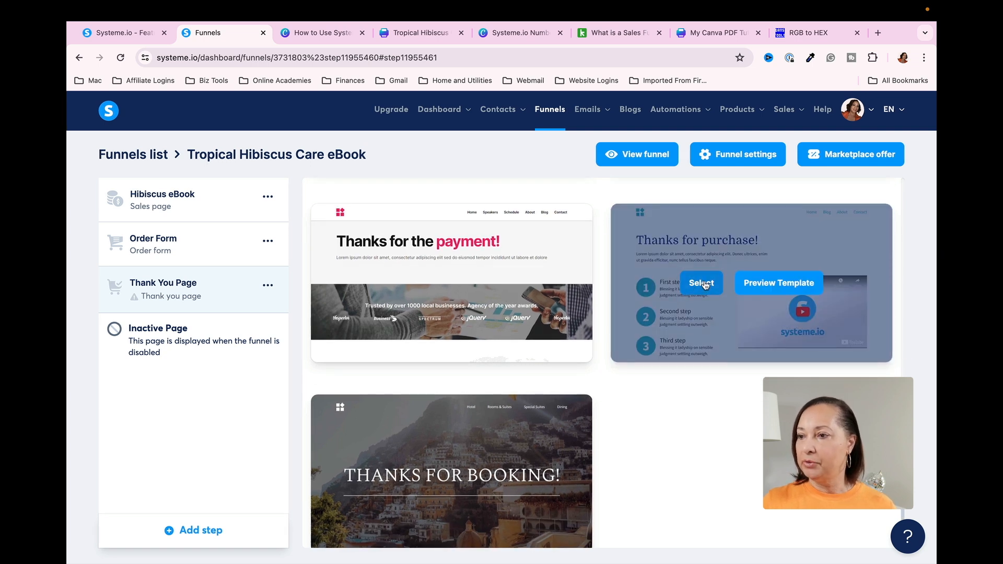
{"action": "left_click", "coordinate": [704, 284]}
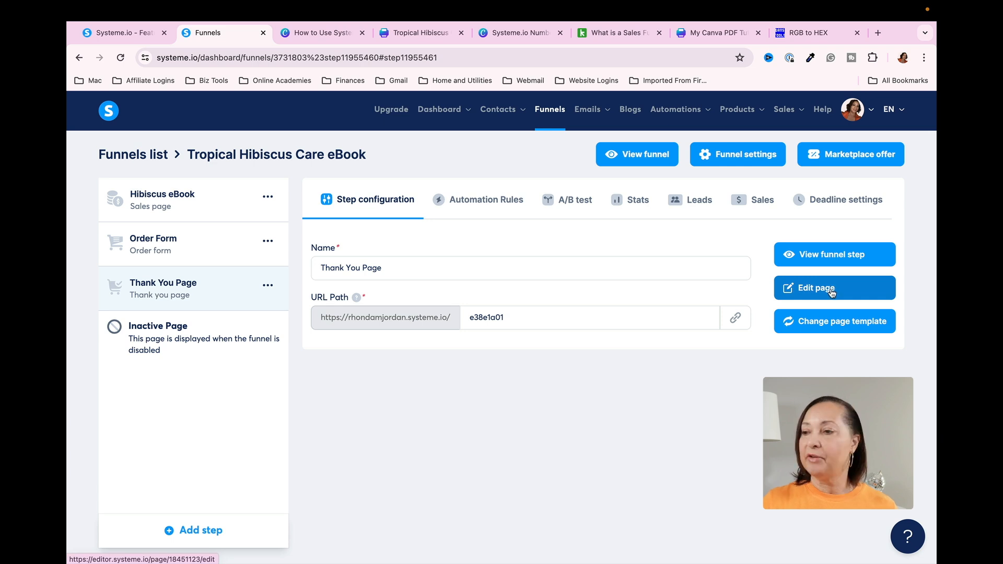
{"action": "left_click", "coordinate": [831, 291]}
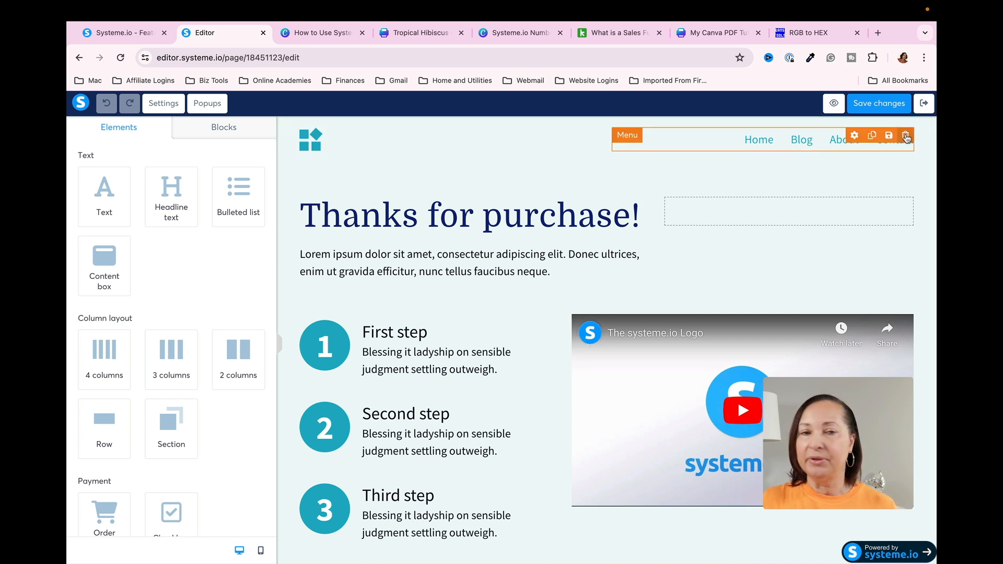
- Delete the navigation menu from the thank you page header and set the header section's background color to white FFFFFF
{"action": "left_click", "coordinate": [906, 138]}
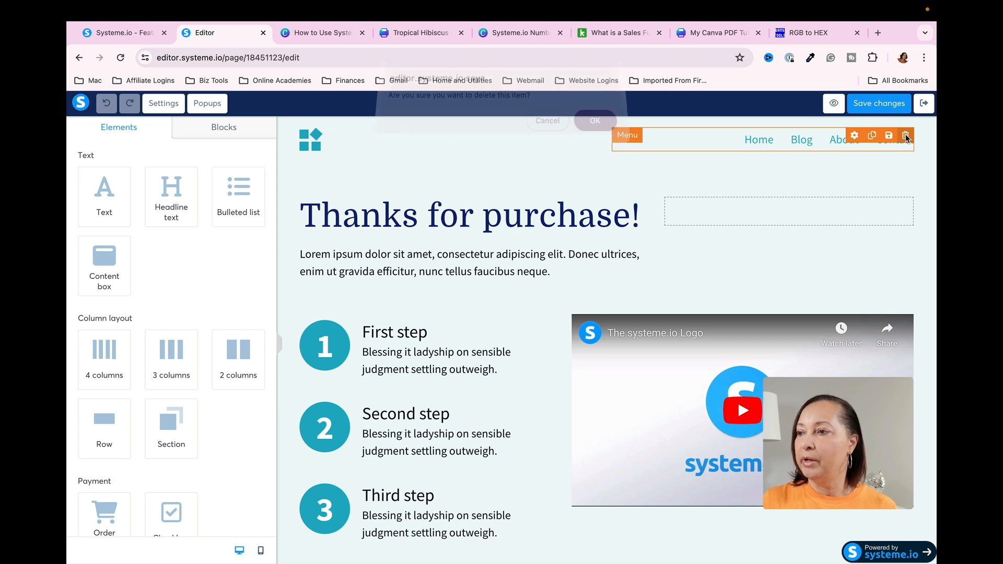
{"action": "left_click", "coordinate": [601, 131]}
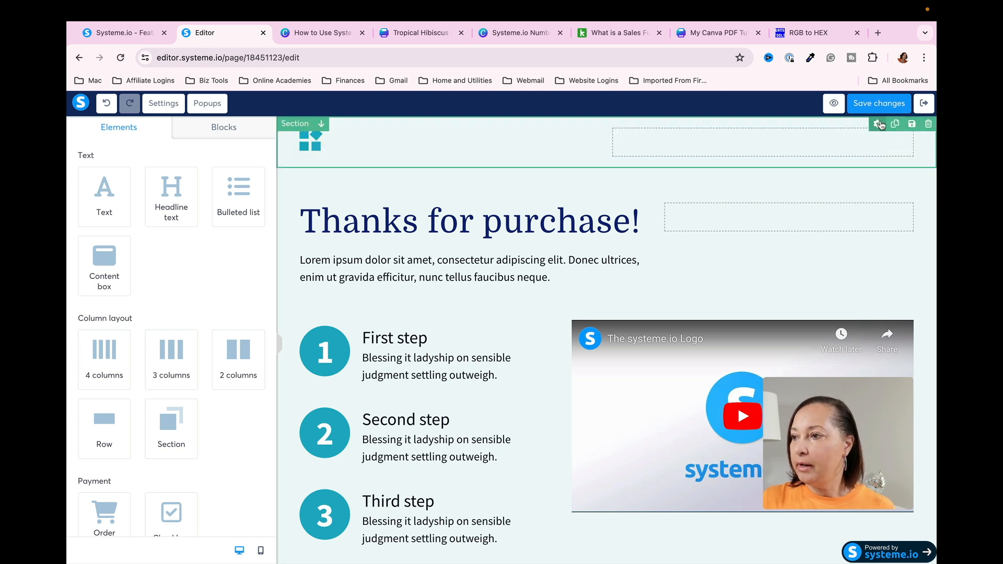
{"action": "left_click", "coordinate": [878, 123]}
{"action": "scroll", "coordinate": [164, 303], "scroll_direction": "down", "scroll_amount": 3}
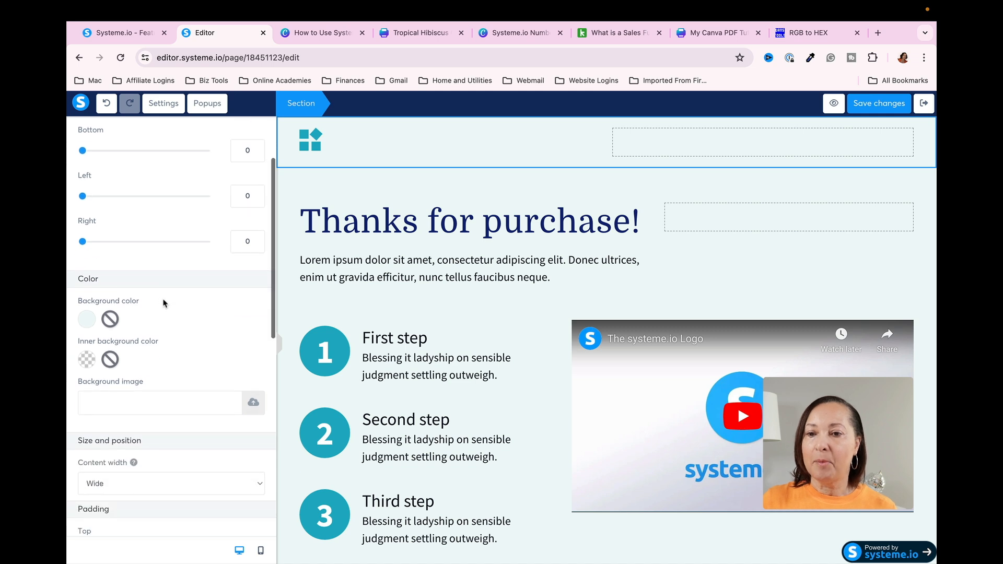
{"action": "left_click", "coordinate": [87, 319]}
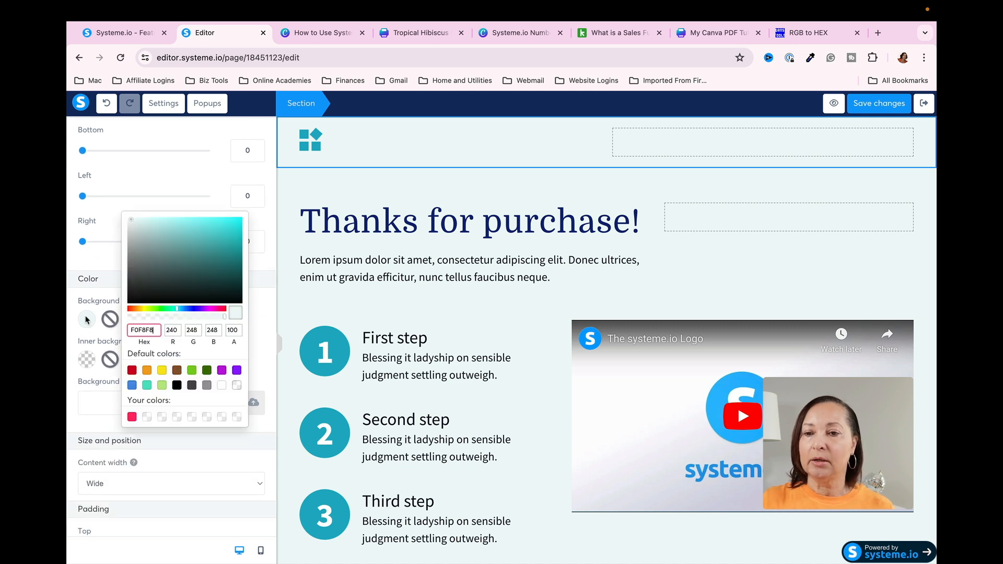
{"action": "left_click", "coordinate": [222, 385]}
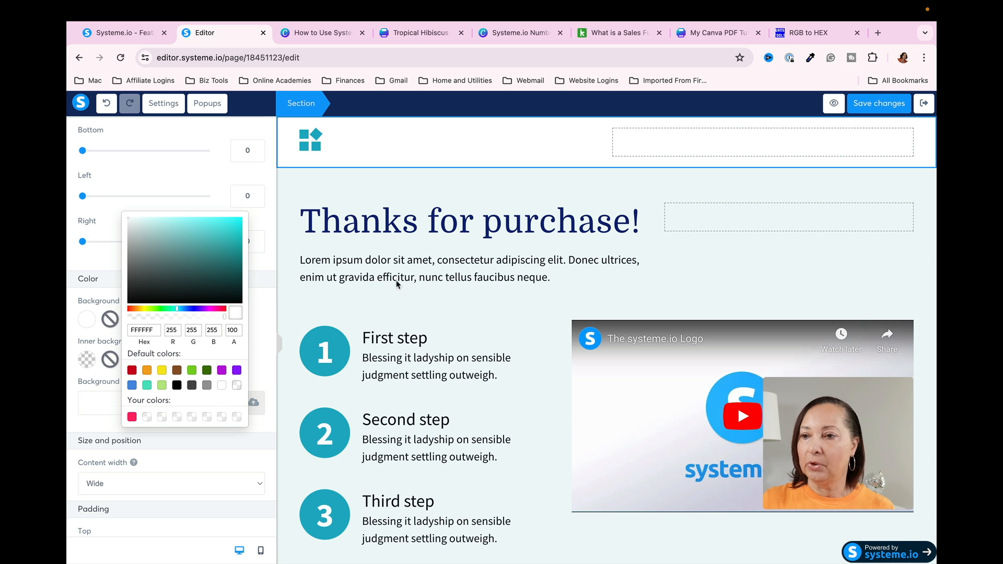
{"action": "left_click", "coordinate": [580, 187]}
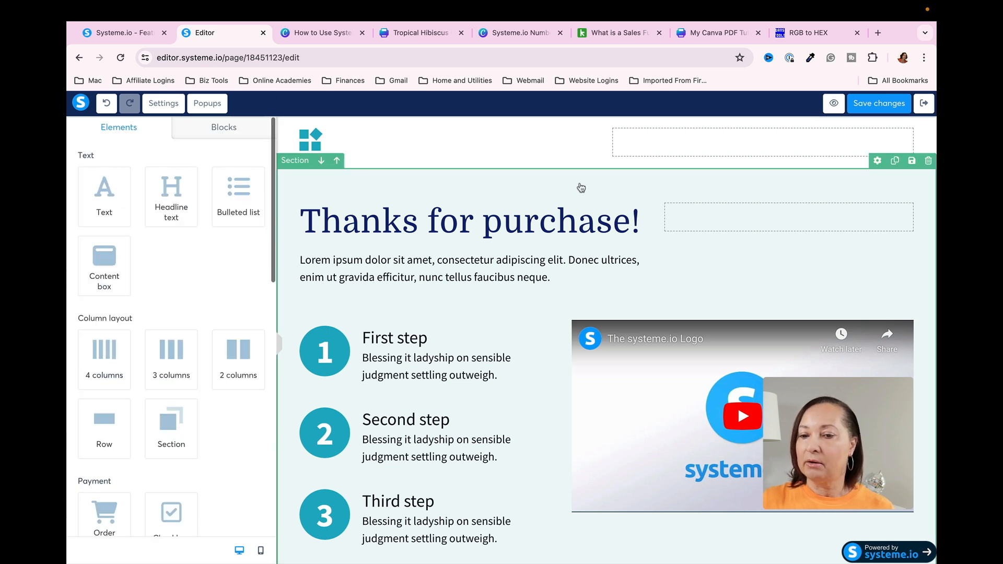
- Set the background color of the section containing the "Thanks for purchase!" headline to white FFFFFF
{"action": "left_click", "coordinate": [878, 161]}
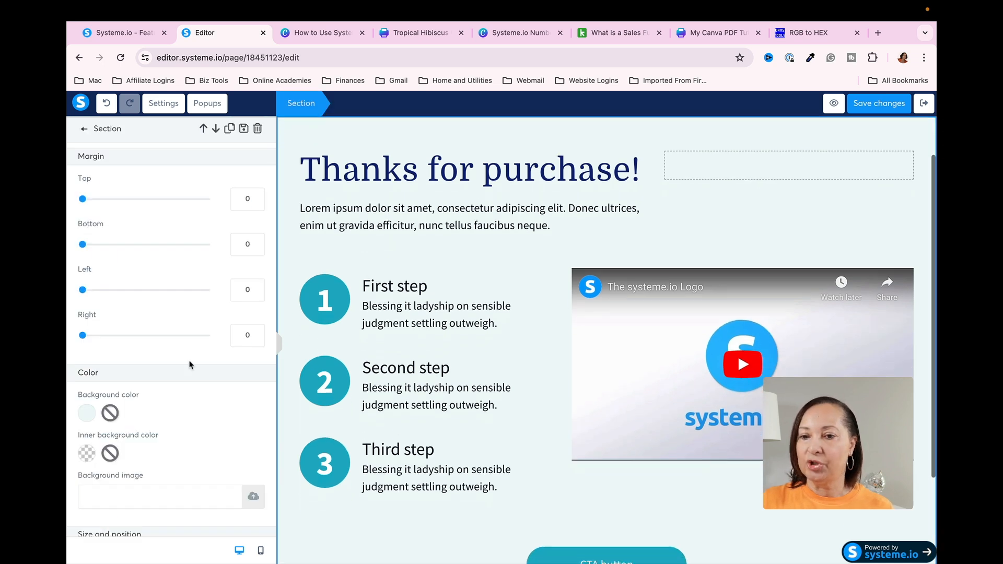
{"action": "left_click", "coordinate": [92, 415]}
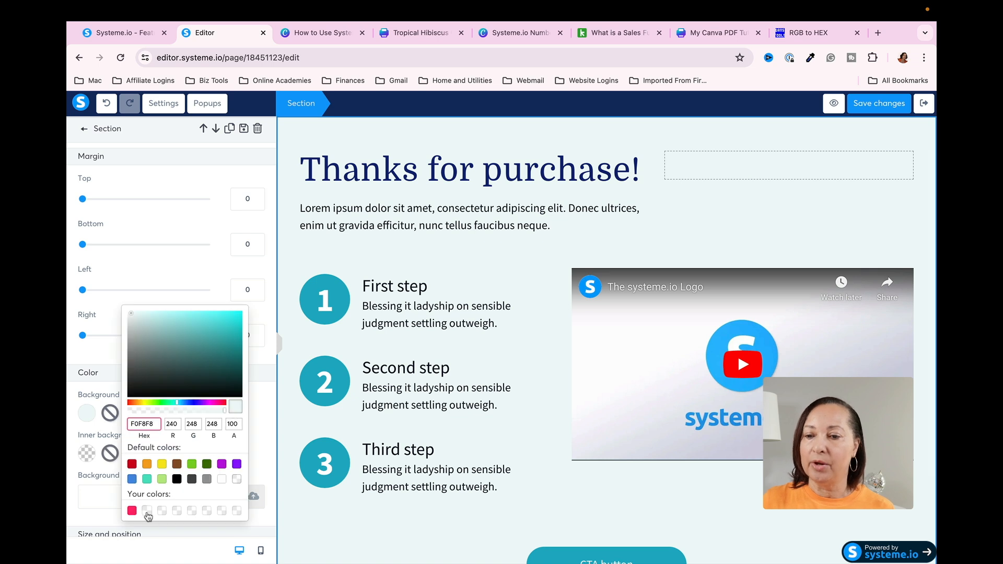
{"action": "left_click", "coordinate": [220, 480]}
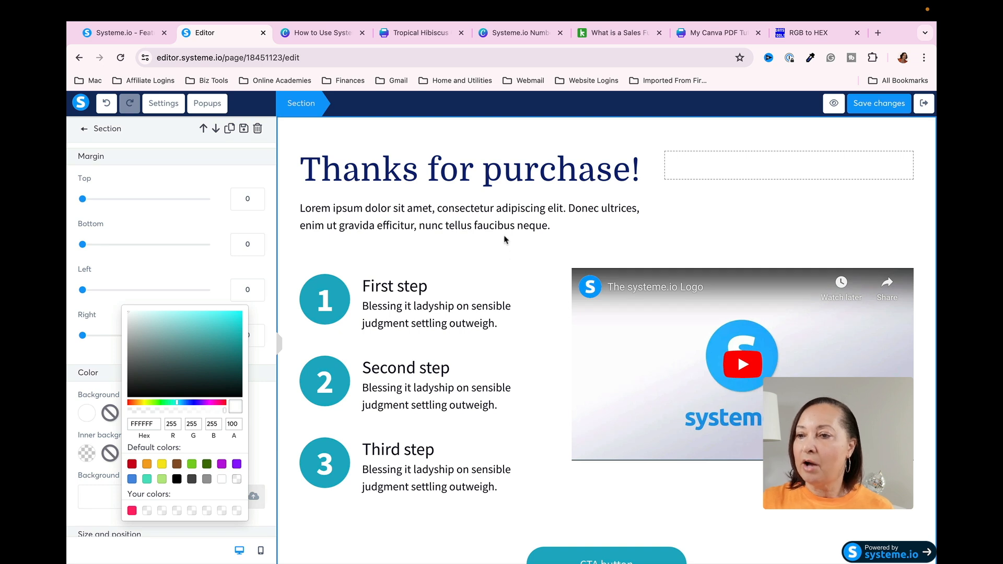
{"action": "left_click", "coordinate": [532, 275]}
- Replace the teal header logo with the previously uploaded image Systeme.ioDesign.png
{"action": "scroll", "coordinate": [532, 275], "scroll_direction": "up", "scroll_amount": 1}
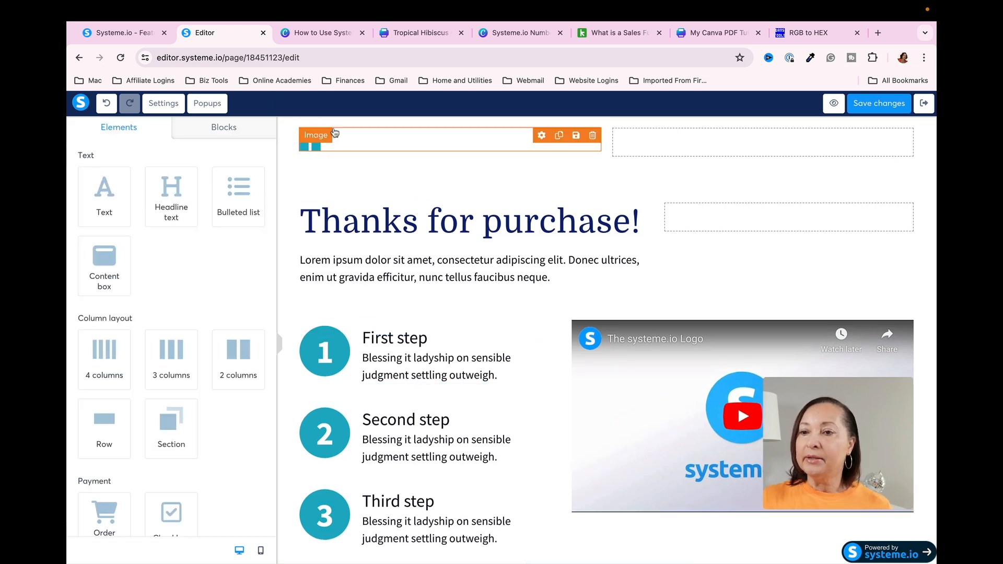
{"action": "scroll", "coordinate": [316, 148], "scroll_direction": "down", "scroll_amount": 1}
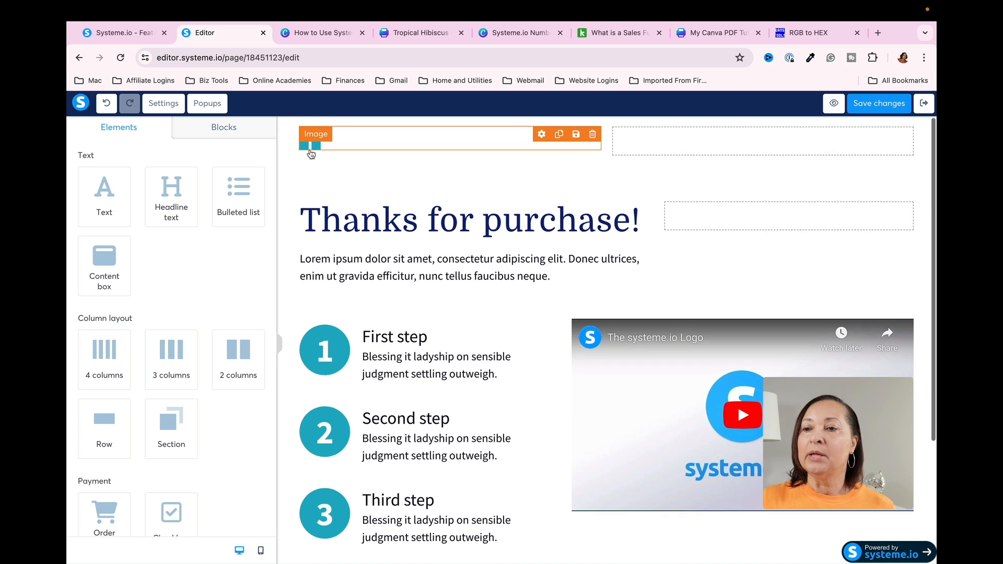
{"action": "scroll", "coordinate": [358, 141], "scroll_direction": "up", "scroll_amount": 1}
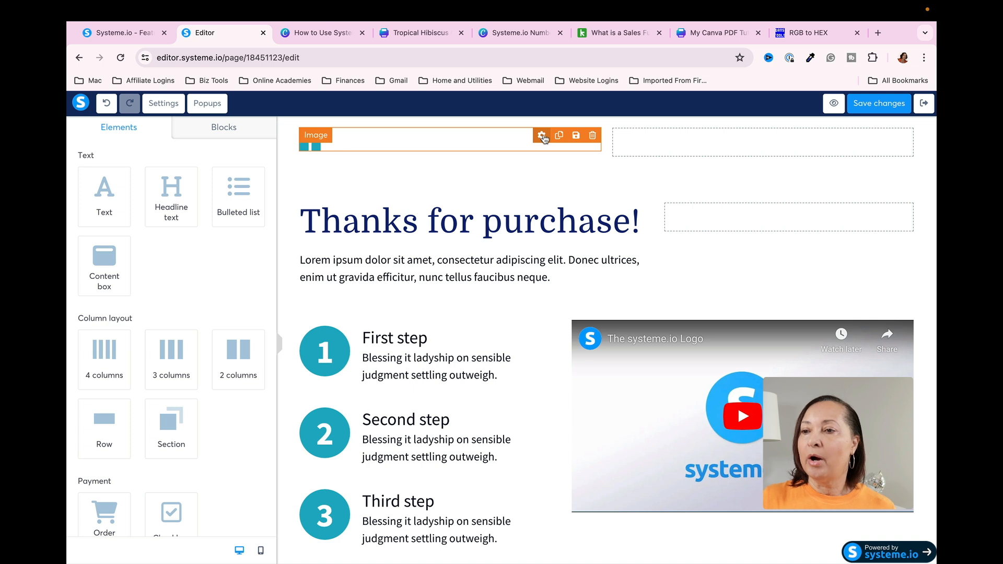
{"action": "left_click", "coordinate": [542, 135]}
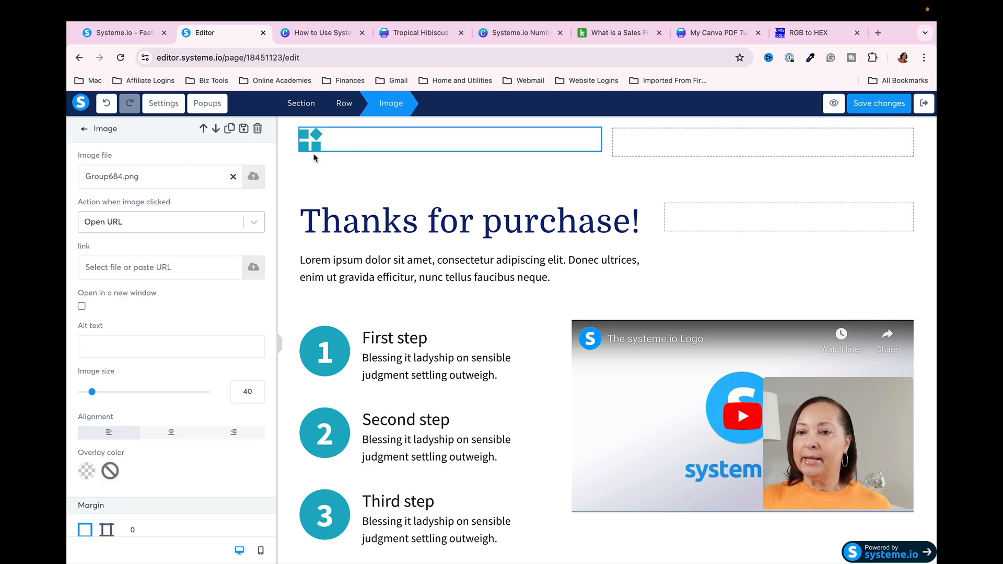
{"action": "left_click", "coordinate": [253, 177]}
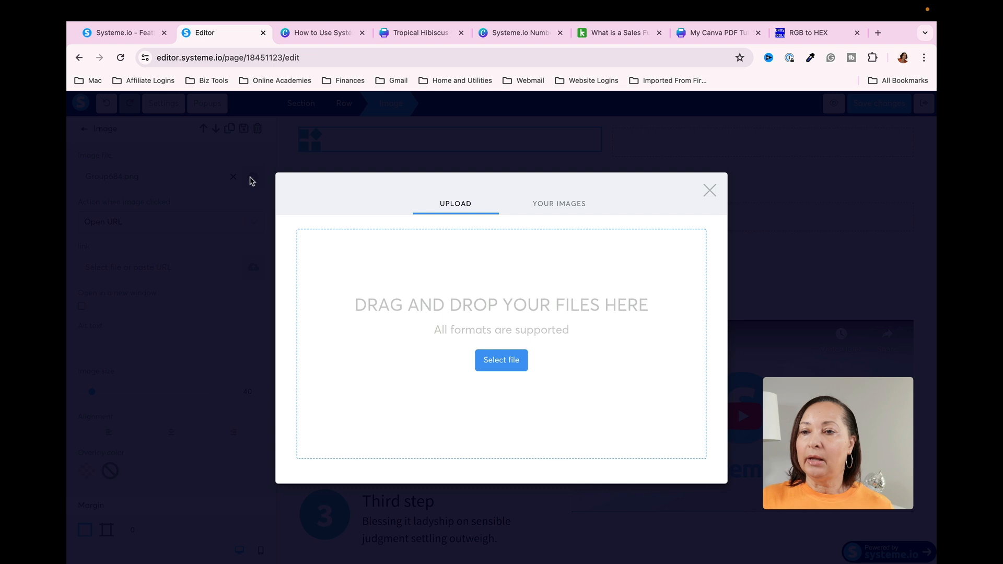
{"action": "left_click", "coordinate": [559, 205]}
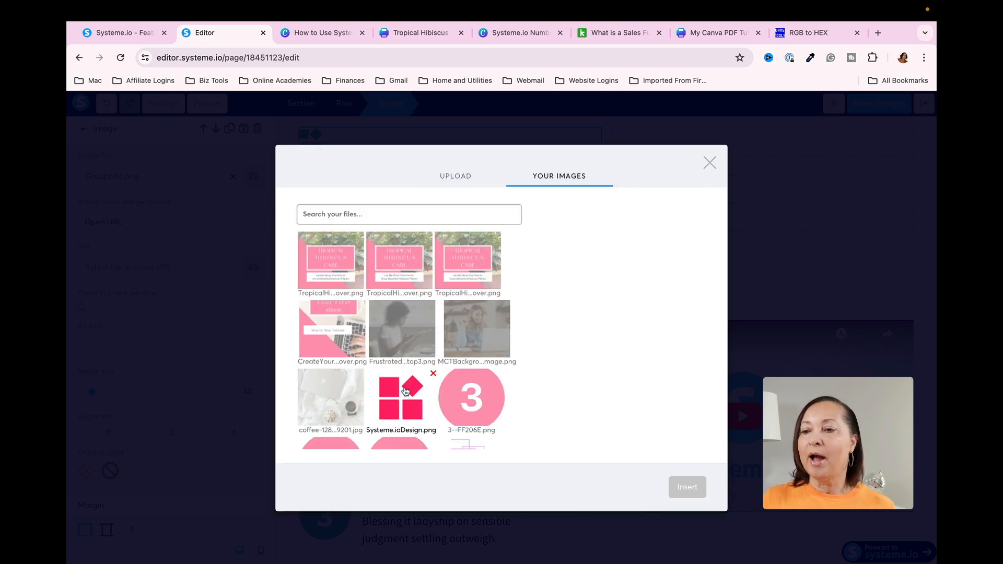
{"action": "left_click", "coordinate": [406, 391]}
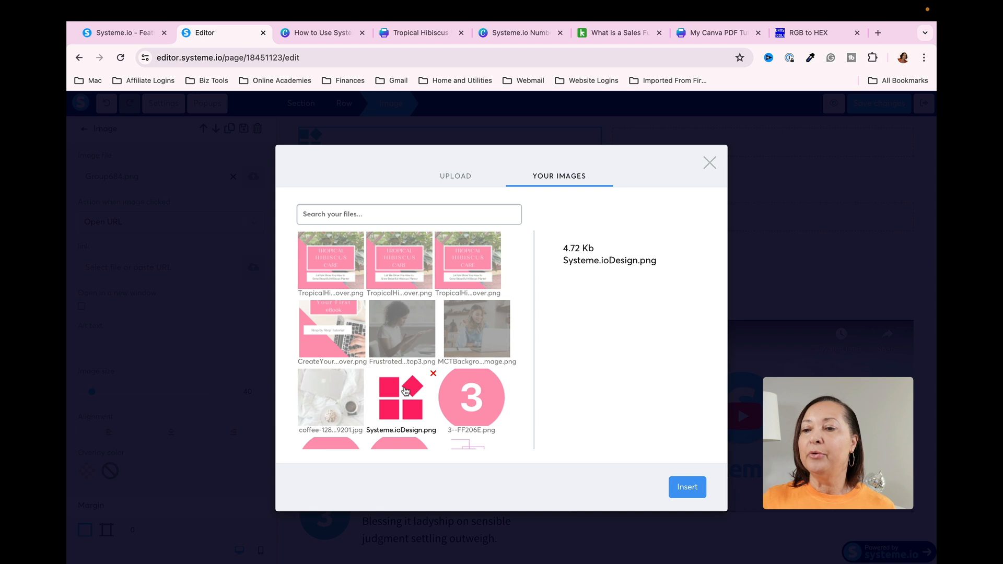
{"action": "left_click", "coordinate": [687, 487]}
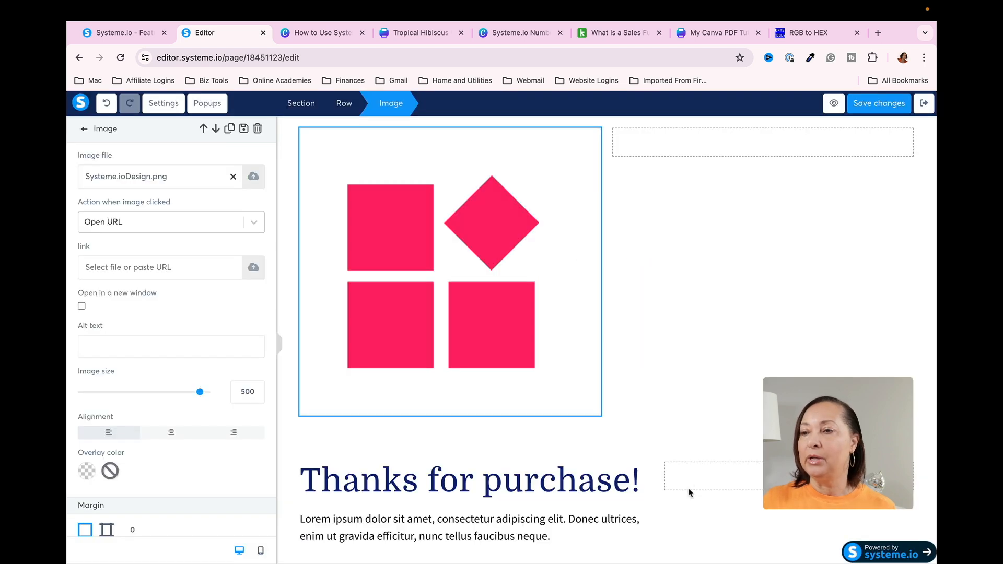
{"action": "left_click", "coordinate": [449, 314]}
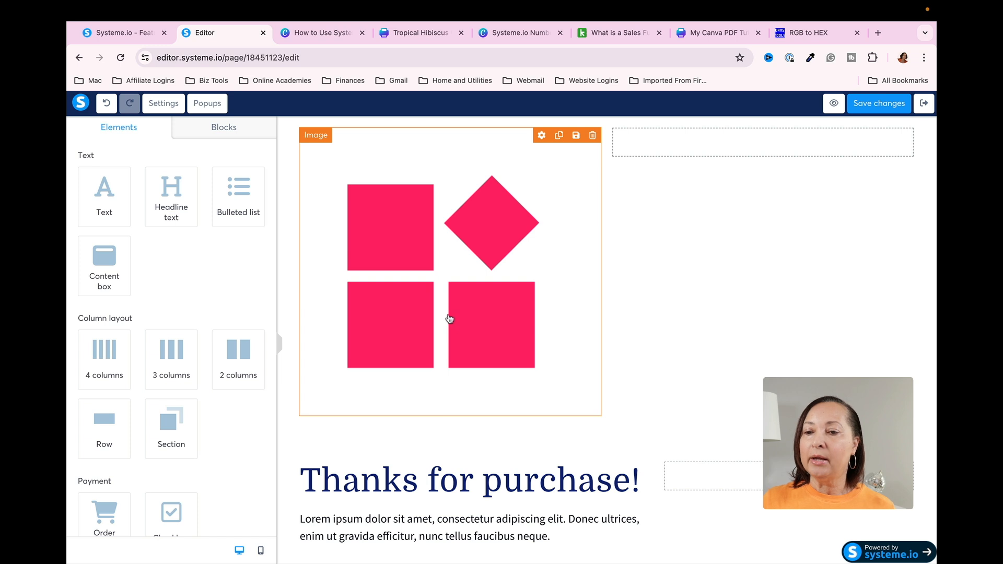
- Reduce the header logo's image size to 49
{"action": "left_click", "coordinate": [542, 137]}
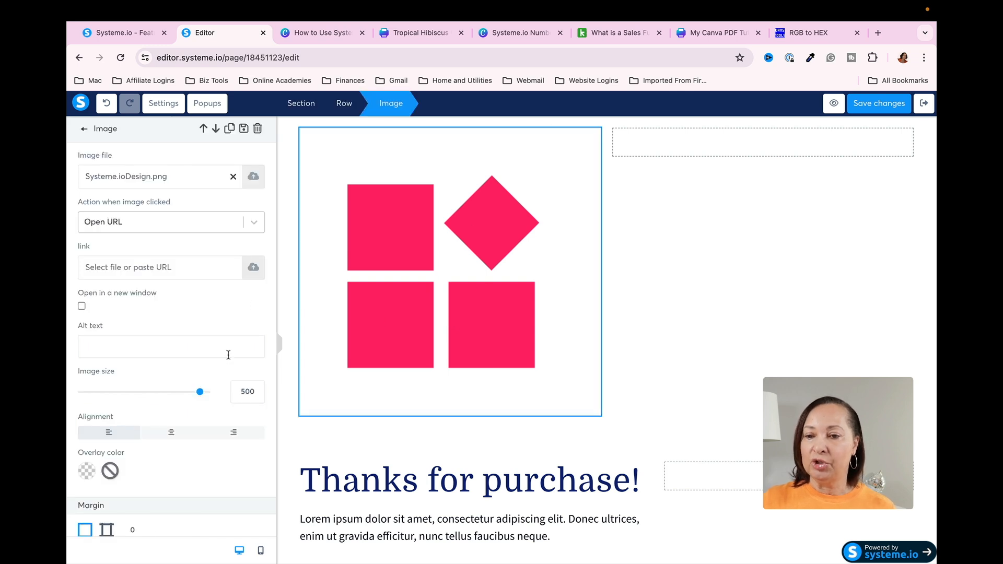
{"action": "scroll", "coordinate": [226, 274], "scroll_direction": "down", "scroll_amount": 3}
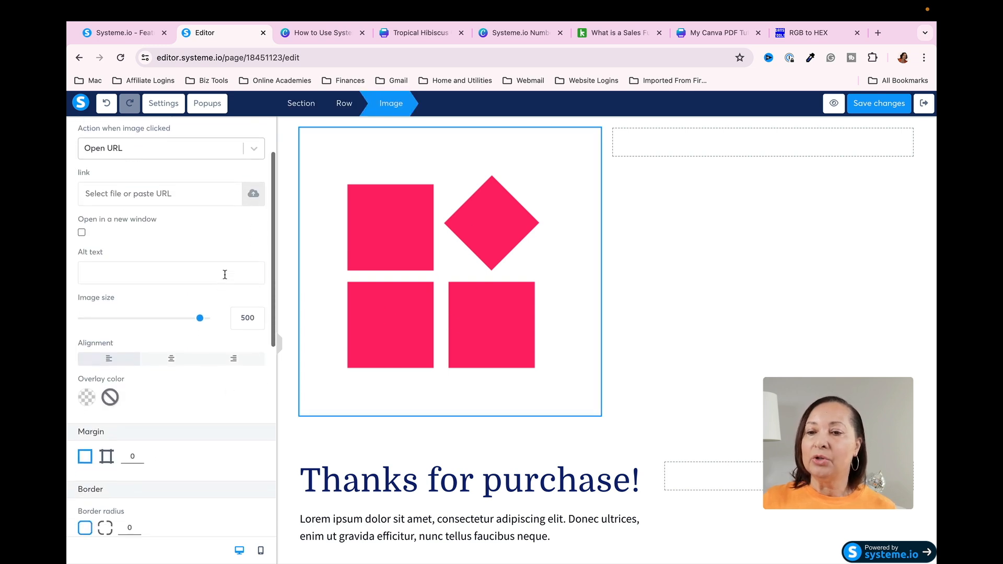
{"action": "left_click_drag", "start_coordinate": [201, 315], "coordinate": [95, 333]}
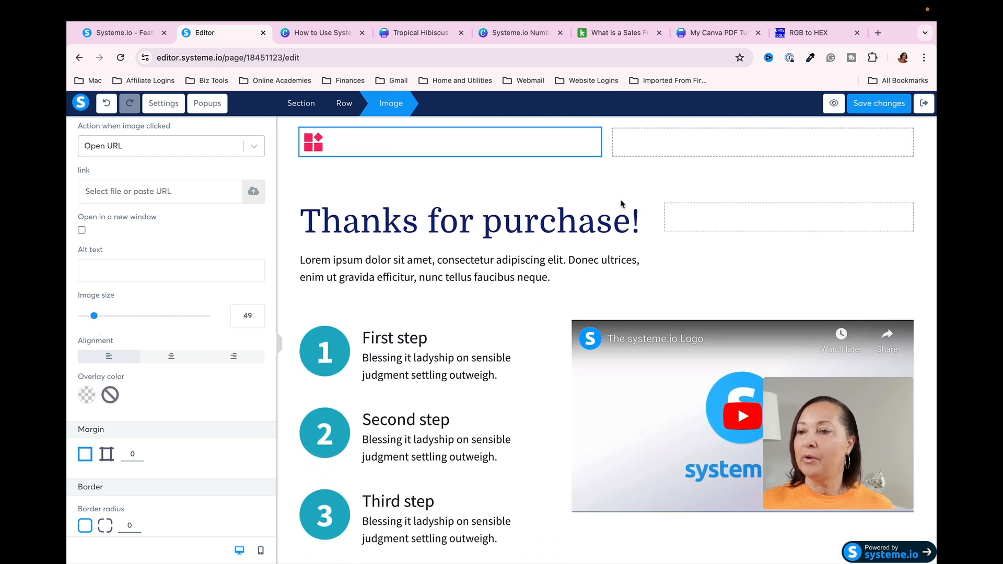
- Change the text color of the "Thanks for purchase!" headline to the saved pink FF206E
{"action": "left_click", "coordinate": [604, 232]}
{"action": "double_click", "coordinate": [615, 220]}
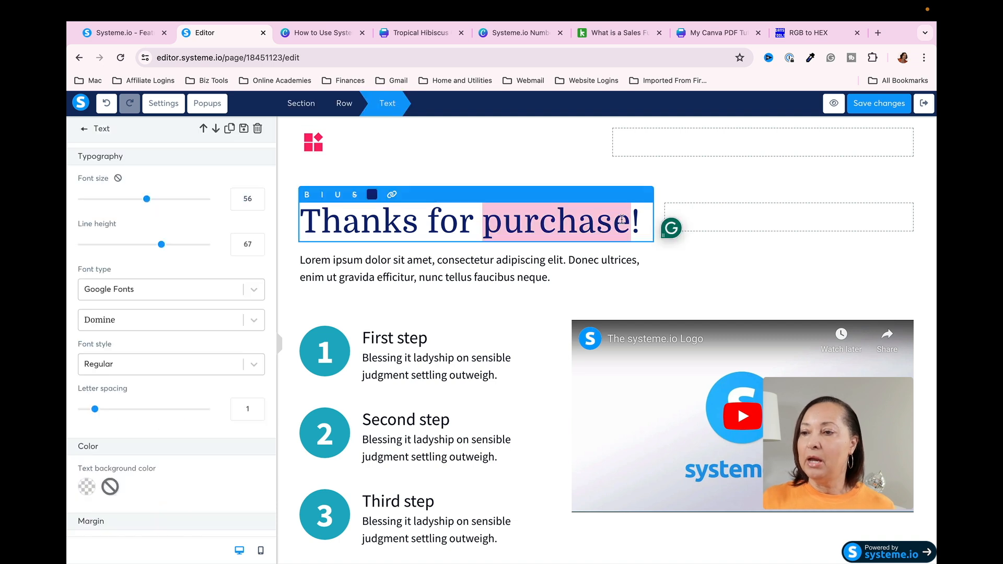
{"action": "left_click_drag", "start_coordinate": [638, 219], "coordinate": [307, 223]}
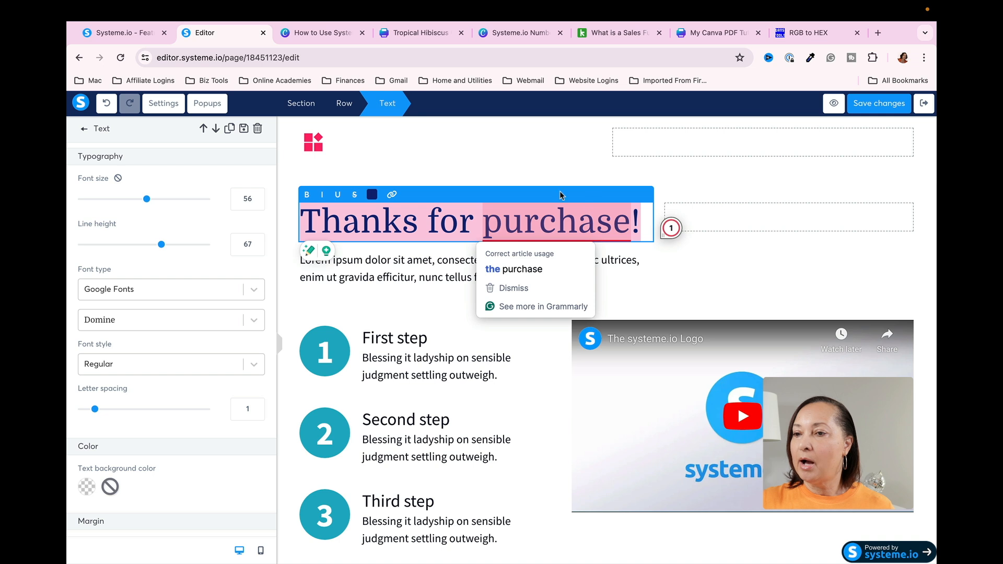
{"action": "left_click", "coordinate": [372, 195]}
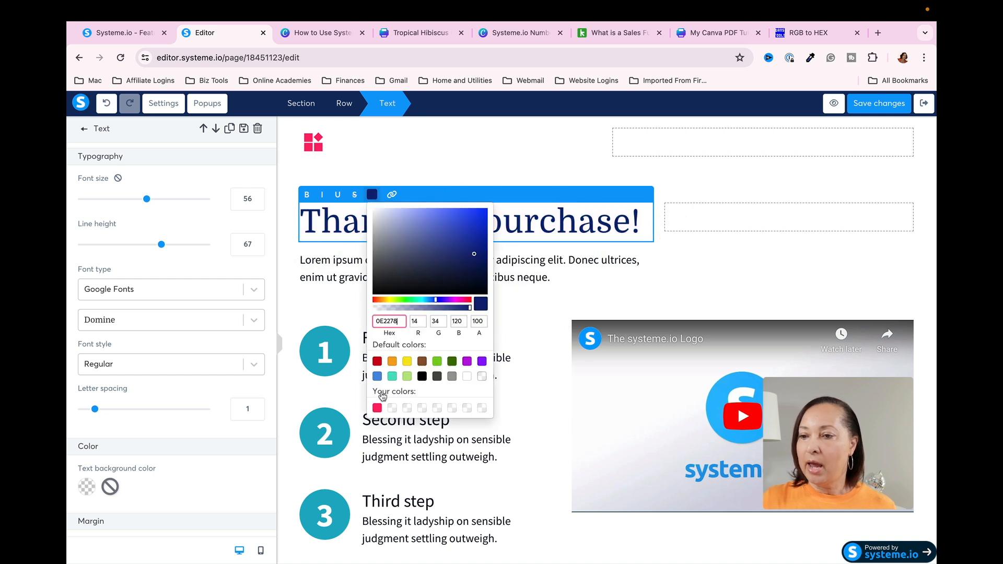
{"action": "left_click", "coordinate": [378, 408]}
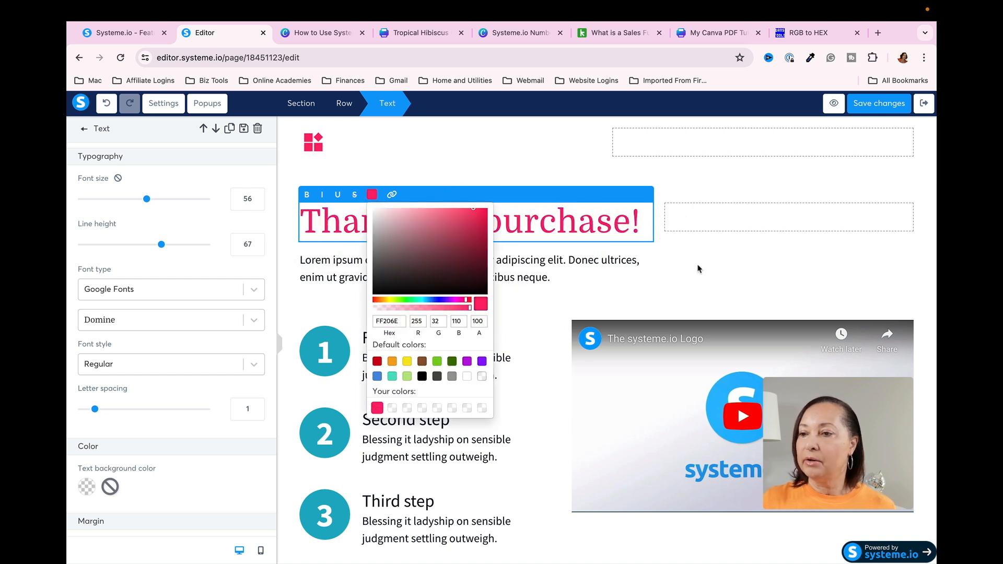
{"action": "left_click", "coordinate": [661, 283]}
- Replace the teal number 1 image beside "First step" with the previously uploaded 1-FF206E.png
{"action": "scroll", "coordinate": [637, 256], "scroll_direction": "down", "scroll_amount": 2}
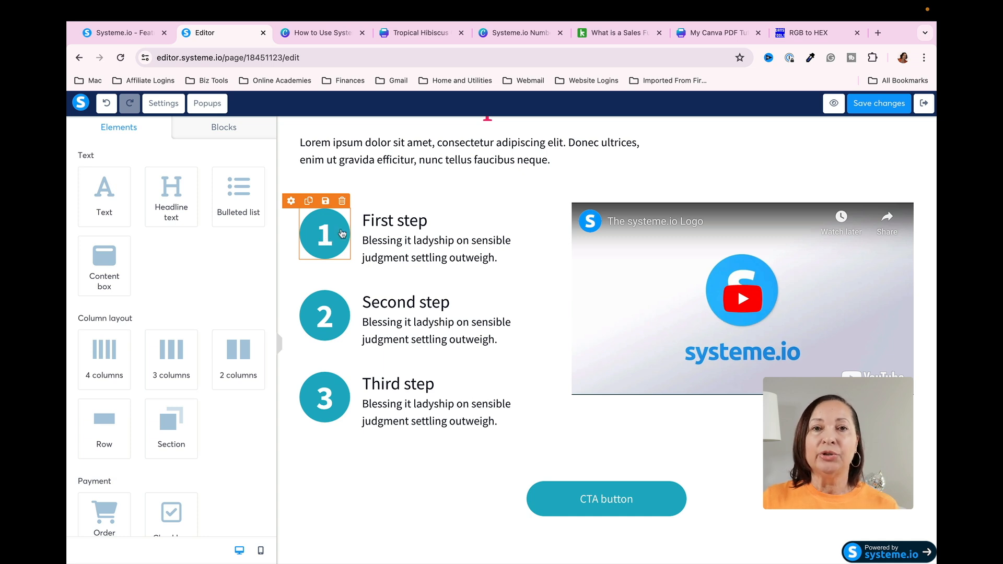
{"action": "left_click", "coordinate": [337, 234]}
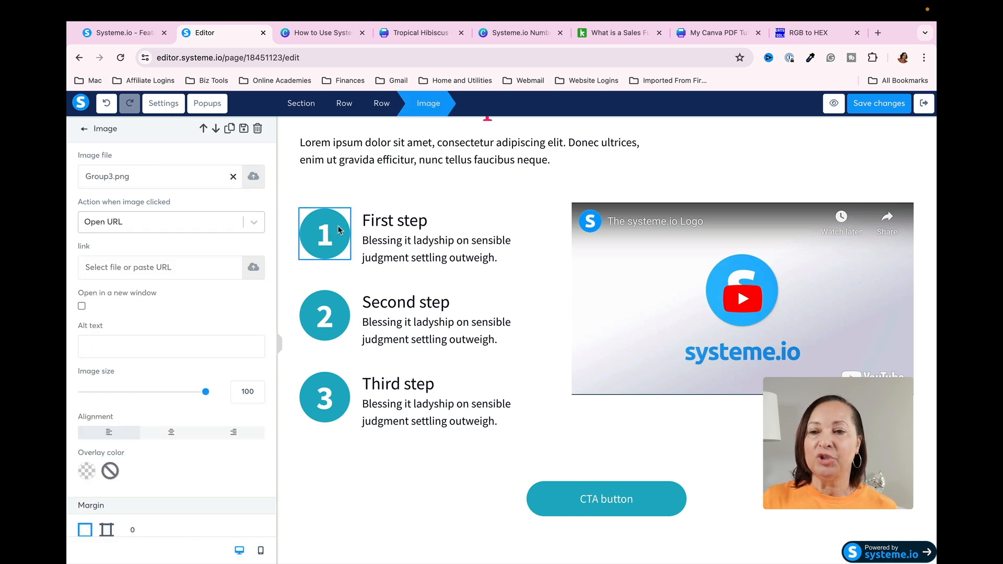
{"action": "left_click", "coordinate": [254, 179]}
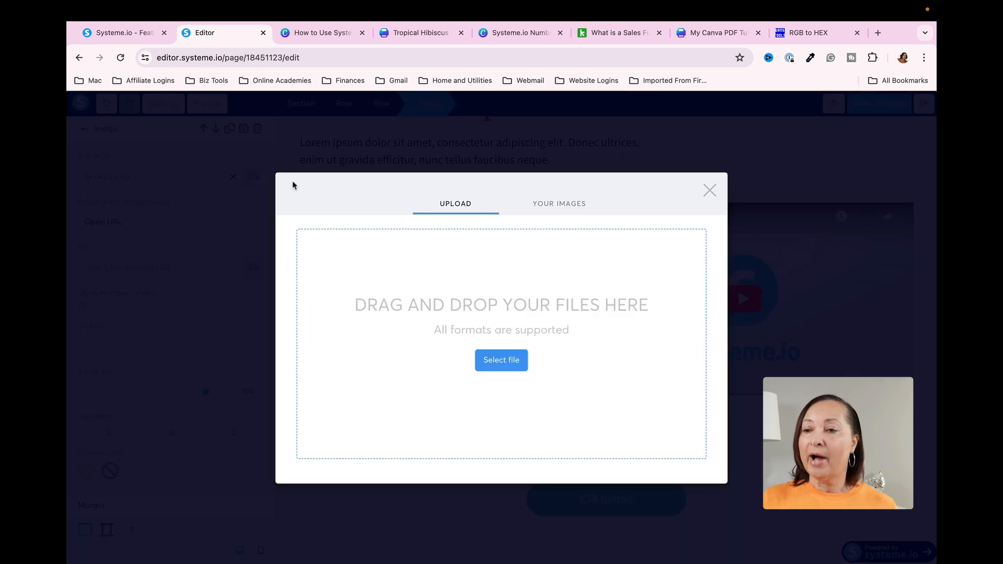
{"action": "left_click", "coordinate": [564, 206]}
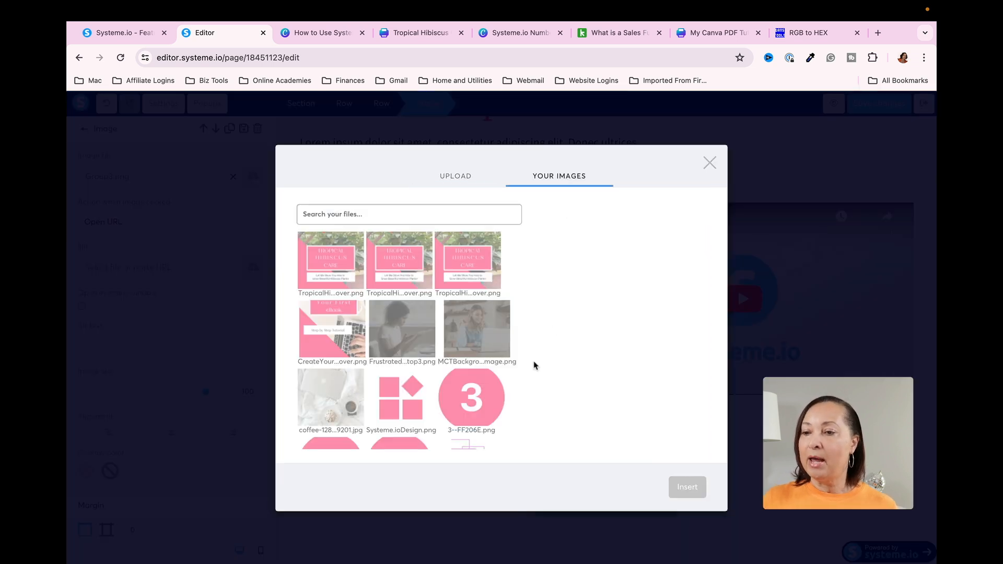
{"action": "scroll", "coordinate": [418, 359], "scroll_direction": "down", "scroll_amount": 1}
{"action": "scroll", "coordinate": [418, 359], "scroll_direction": "down", "scroll_amount": 3}
{"action": "left_click", "coordinate": [401, 341]}
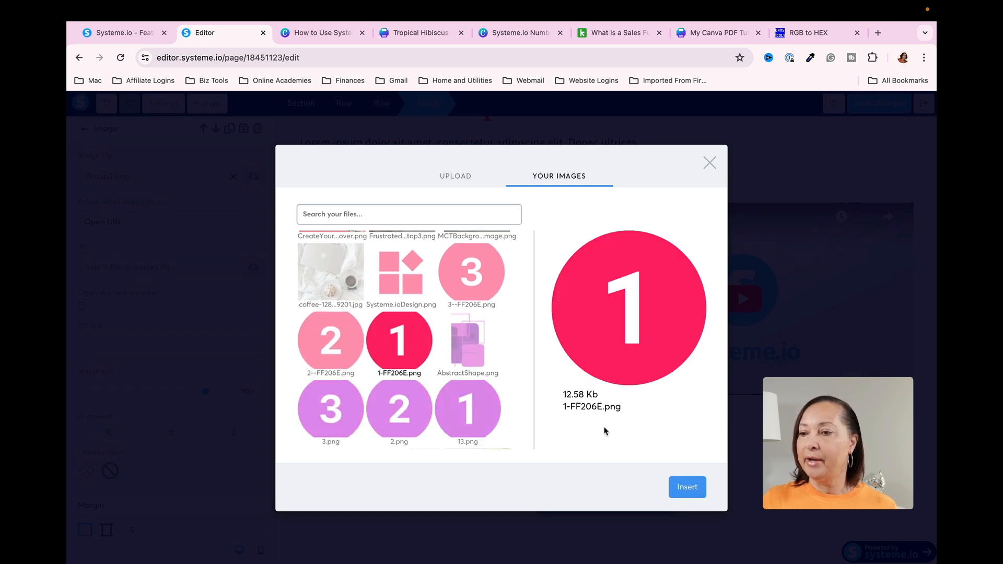
{"action": "left_click", "coordinate": [692, 488]}
- Replace the teal number 2 image beside "Second step" with the previously uploaded 2--FF206E.png
{"action": "left_click", "coordinate": [322, 330]}
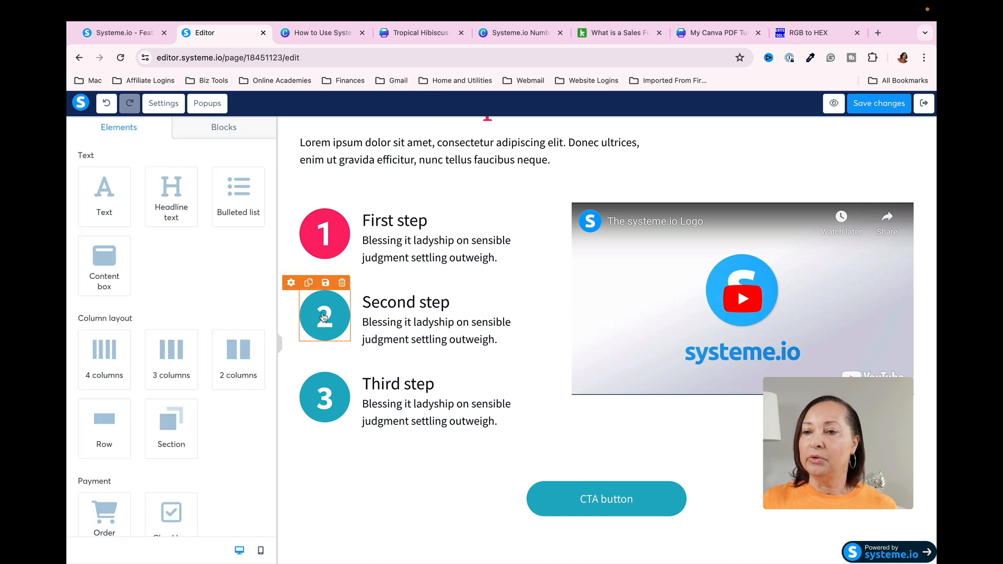
{"action": "mouse_move", "coordinate": [331, 300]}
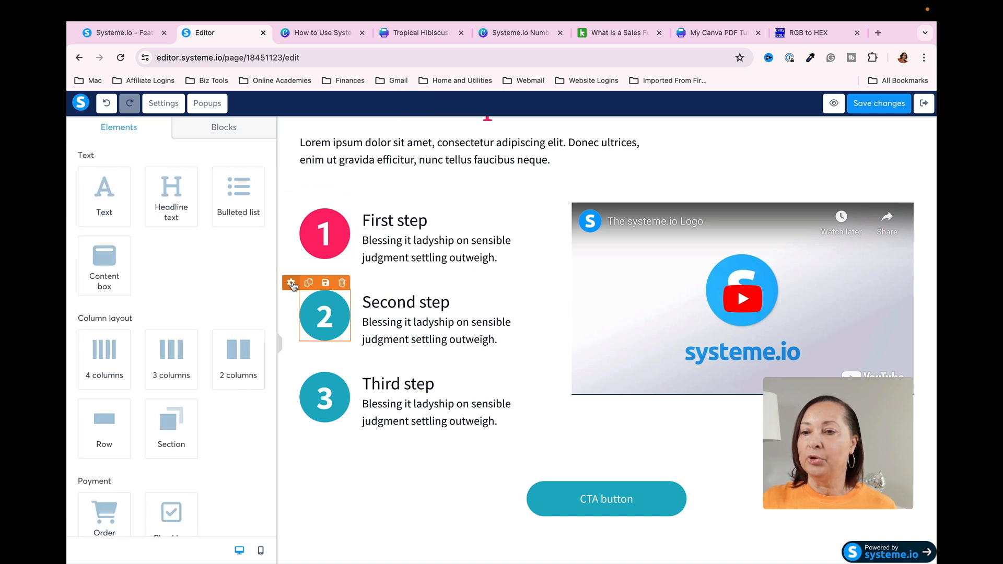
{"action": "left_click", "coordinate": [308, 313]}
{"action": "left_click", "coordinate": [253, 176]}
{"action": "scroll", "coordinate": [448, 393], "scroll_direction": "down", "scroll_amount": 2}
{"action": "left_click", "coordinate": [329, 280]}
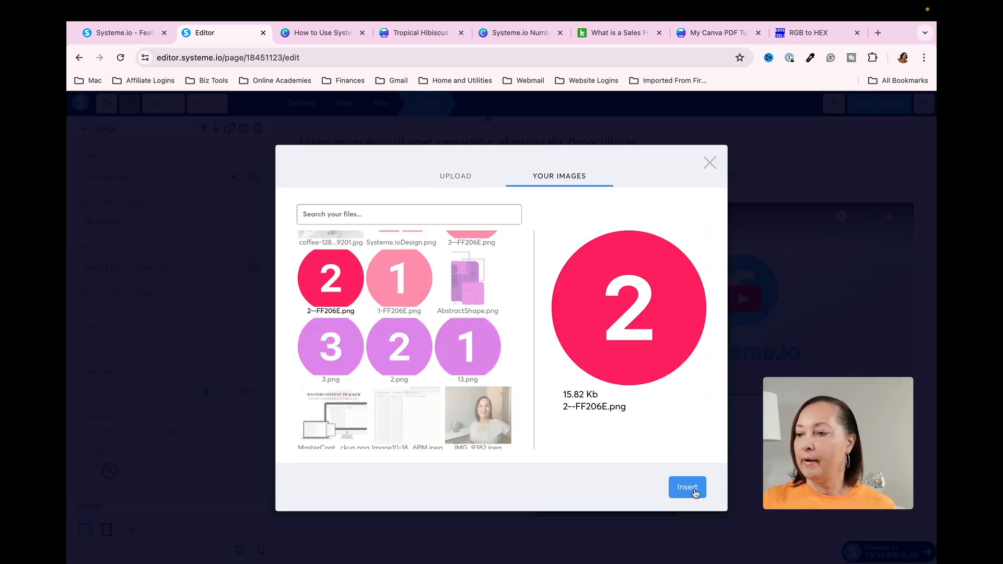
{"action": "left_click", "coordinate": [687, 487]}
- Replace the teal number 3 image beside "Third step" with the previously uploaded 3--FF206E.png
{"action": "left_click", "coordinate": [324, 397]}
{"action": "left_click", "coordinate": [253, 176]}
{"action": "left_click", "coordinate": [470, 394]}
{"action": "left_click", "coordinate": [687, 486]}
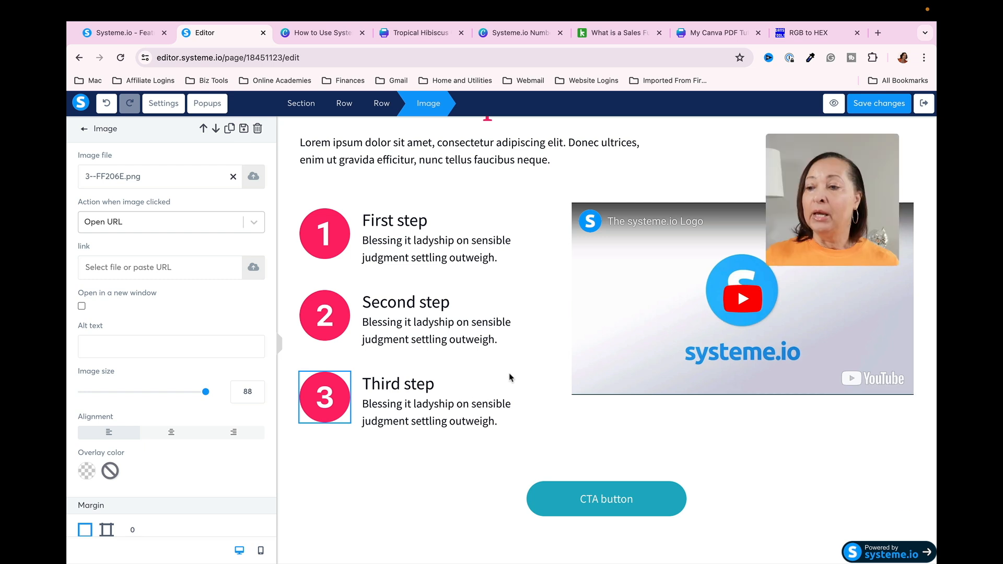
- Set the background color of the CTA button below the three steps to the saved pink FF206E
{"action": "left_click", "coordinate": [563, 494]}
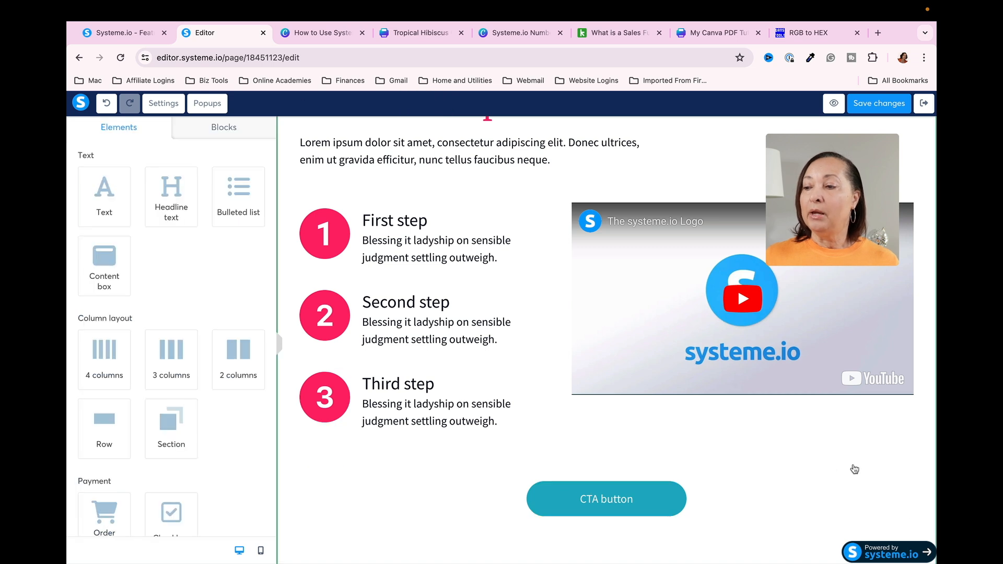
{"action": "left_click", "coordinate": [849, 474]}
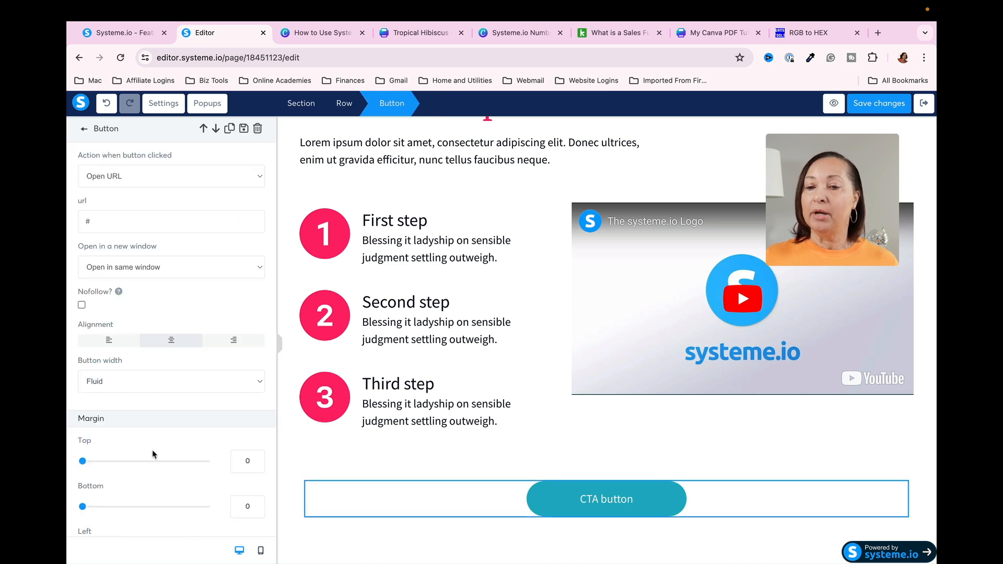
{"action": "scroll", "coordinate": [148, 422], "scroll_direction": "down", "scroll_amount": 4}
{"action": "scroll", "coordinate": [148, 422], "scroll_direction": "down", "scroll_amount": 8}
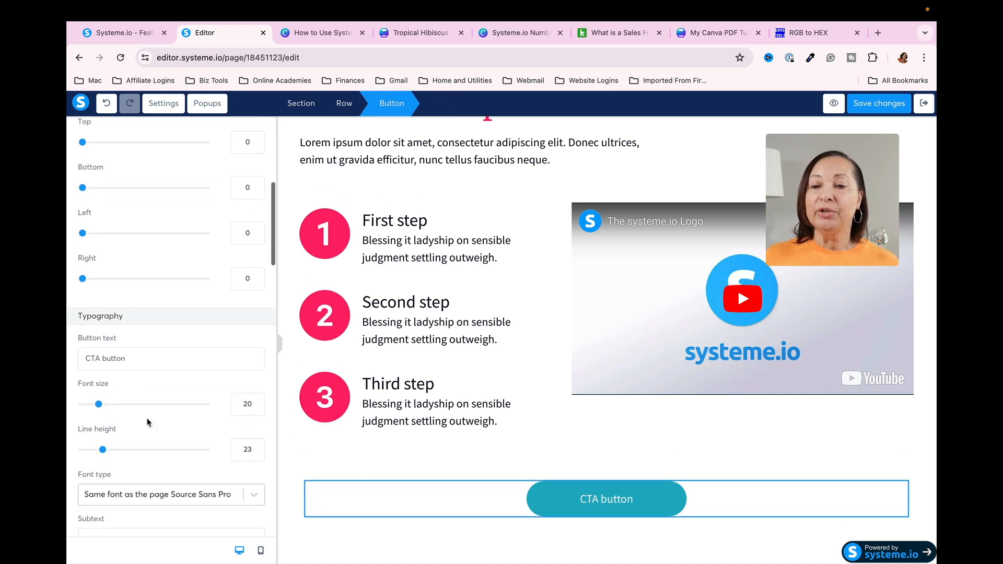
{"action": "scroll", "coordinate": [148, 422], "scroll_direction": "down", "scroll_amount": 4}
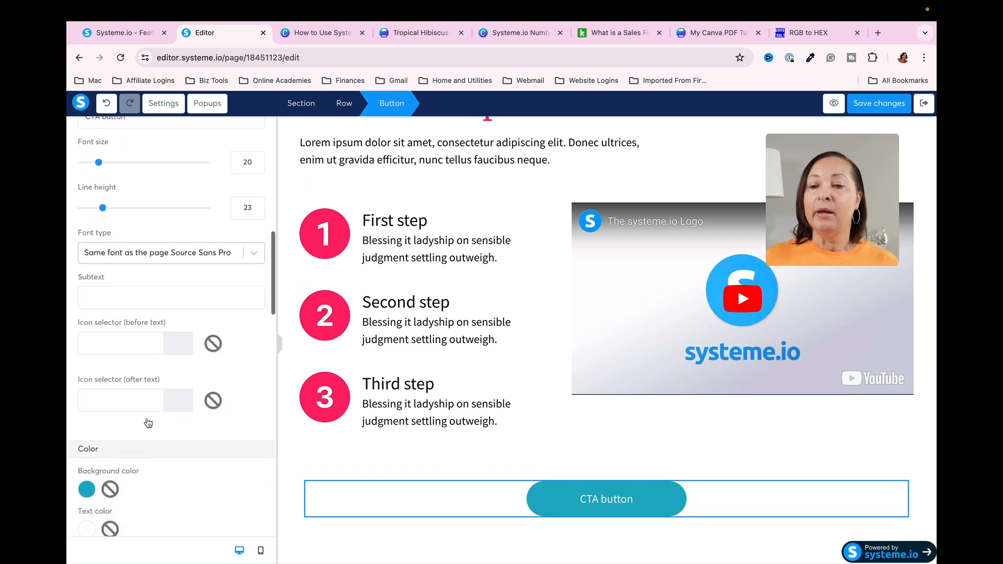
{"action": "left_click", "coordinate": [86, 403]}
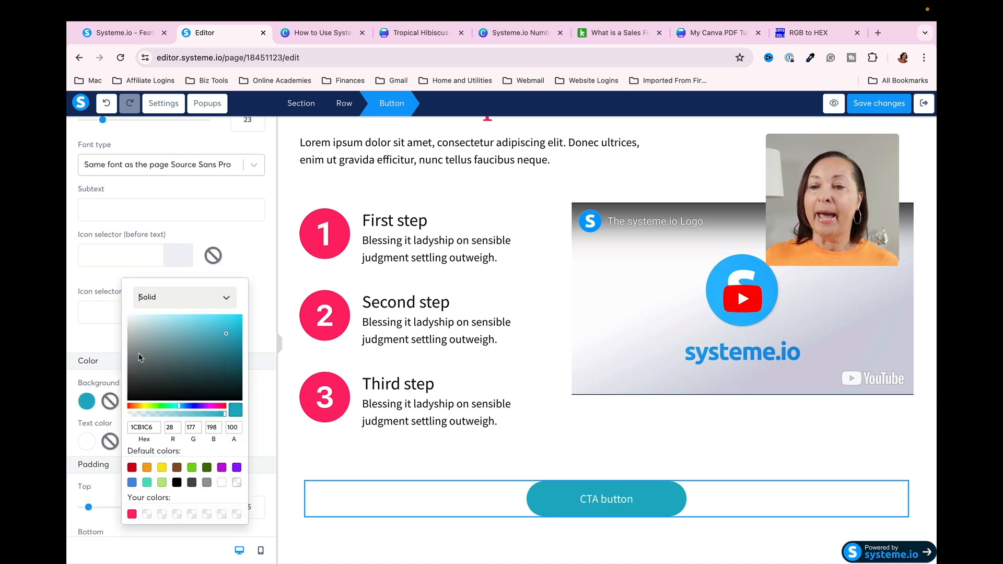
{"action": "left_click", "coordinate": [131, 515]}
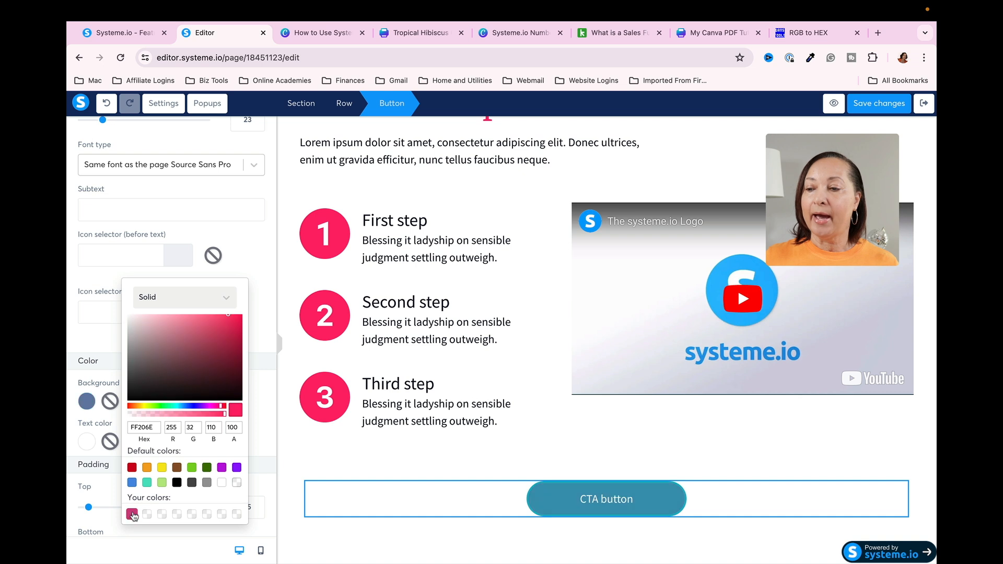
- Change the pink CTA button's text to "Download Your eBook"
{"action": "left_click", "coordinate": [630, 500]}
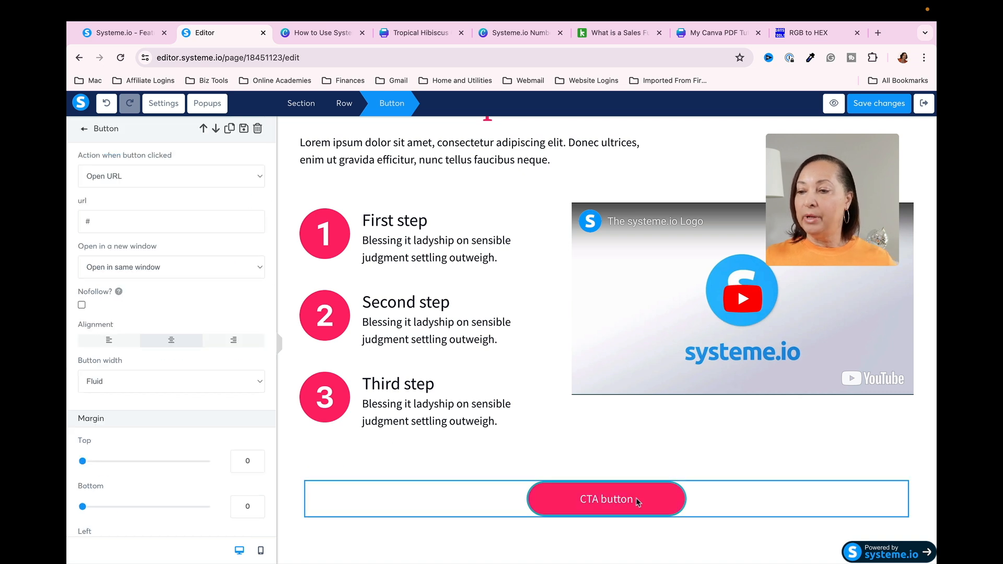
{"action": "left_click", "coordinate": [633, 501]}
{"action": "left_click", "coordinate": [634, 502]}
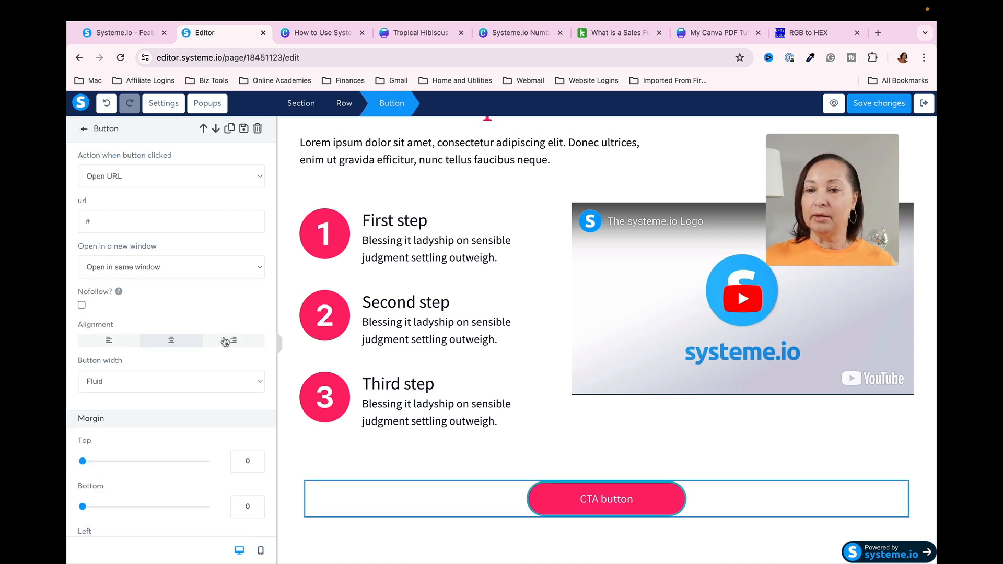
{"action": "scroll", "coordinate": [202, 263], "scroll_direction": "down", "scroll_amount": 6}
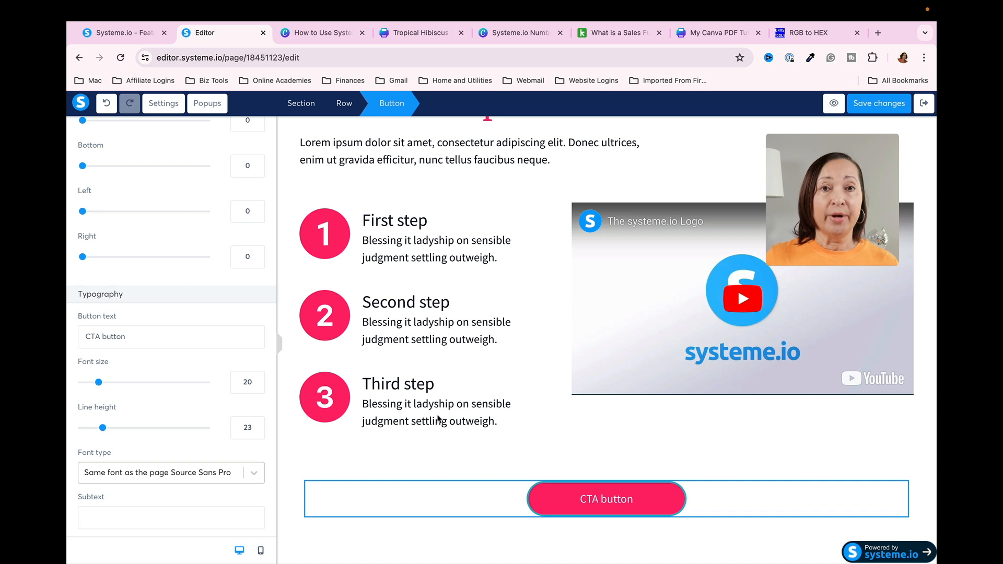
{"action": "left_click_drag", "start_coordinate": [131, 336], "coordinate": [76, 342]}
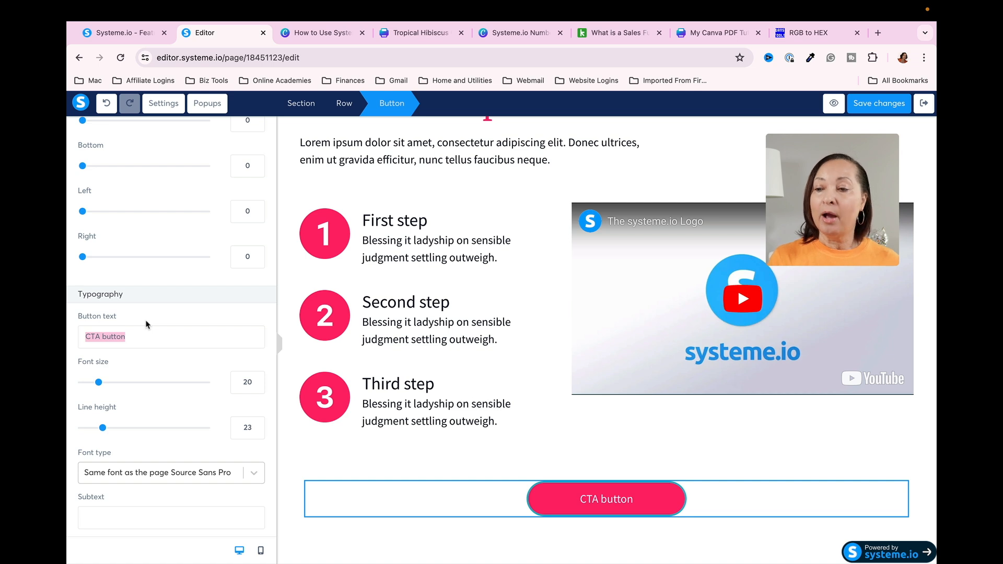
{"action": "type", "text": "Downl"}
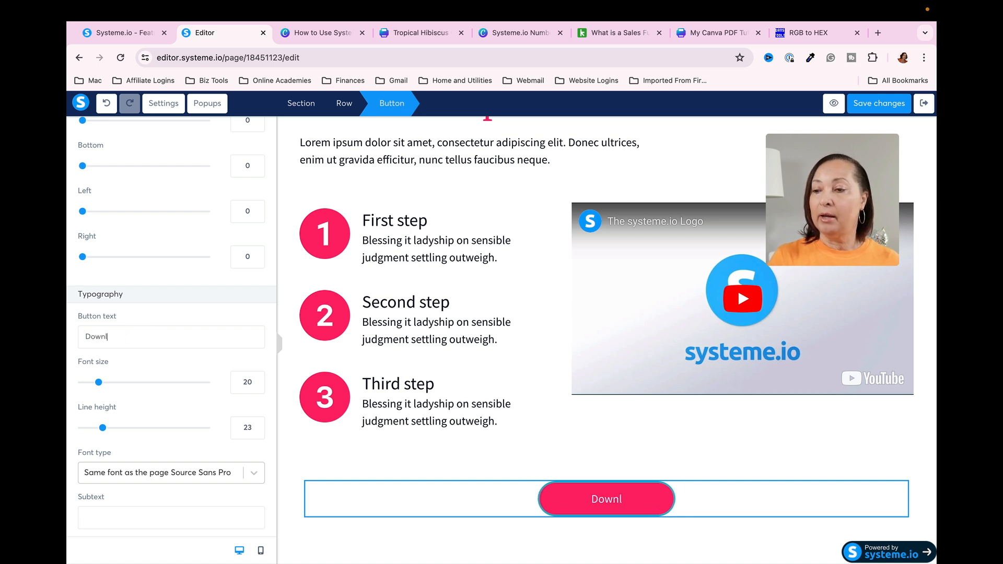
{"action": "type", "text": "oad Your eBo"}
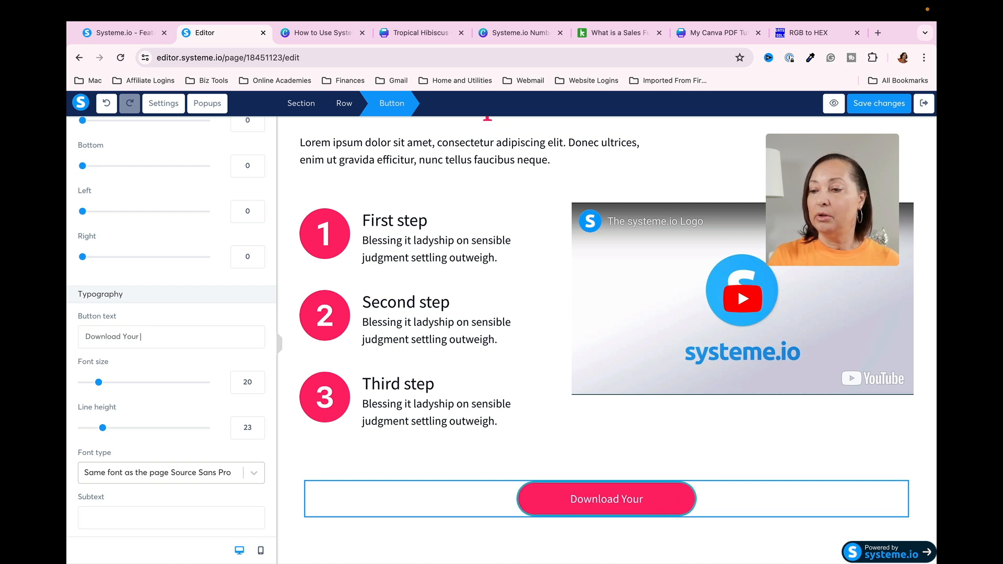
{"action": "type", "text": "ok"}
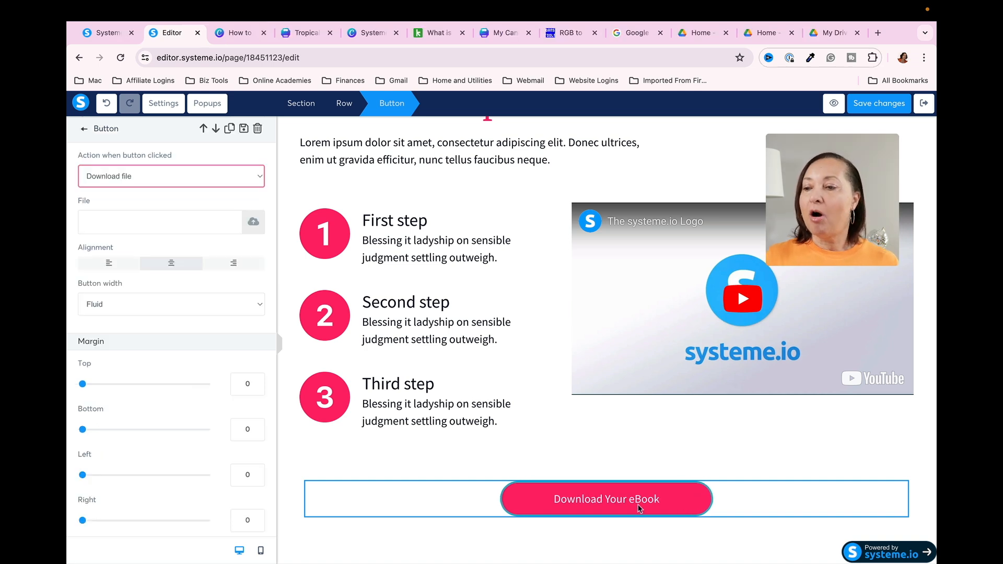
- Set the "Download Your eBook" button's click action to Download file
{"action": "left_click", "coordinate": [690, 502]}
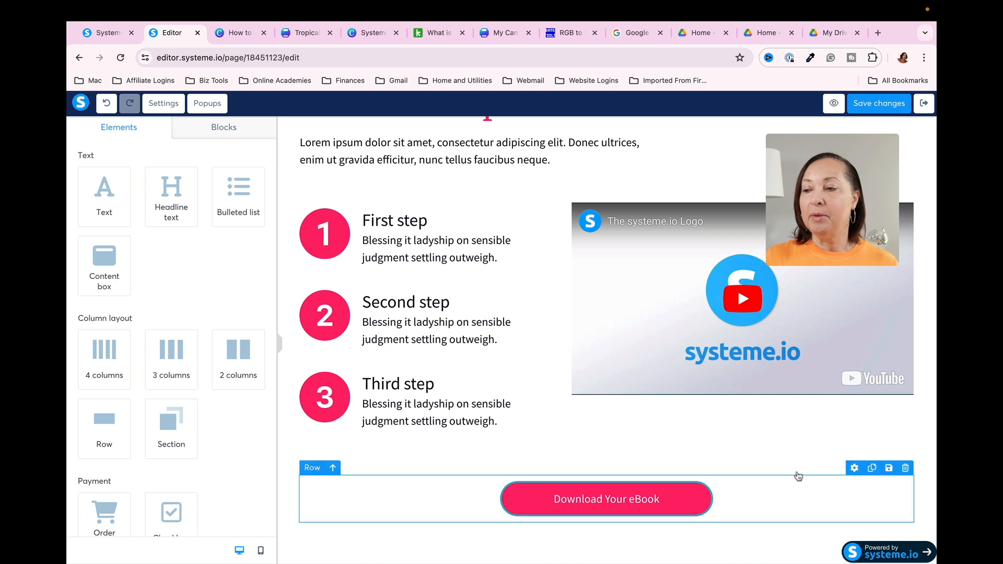
{"action": "left_click", "coordinate": [849, 475]}
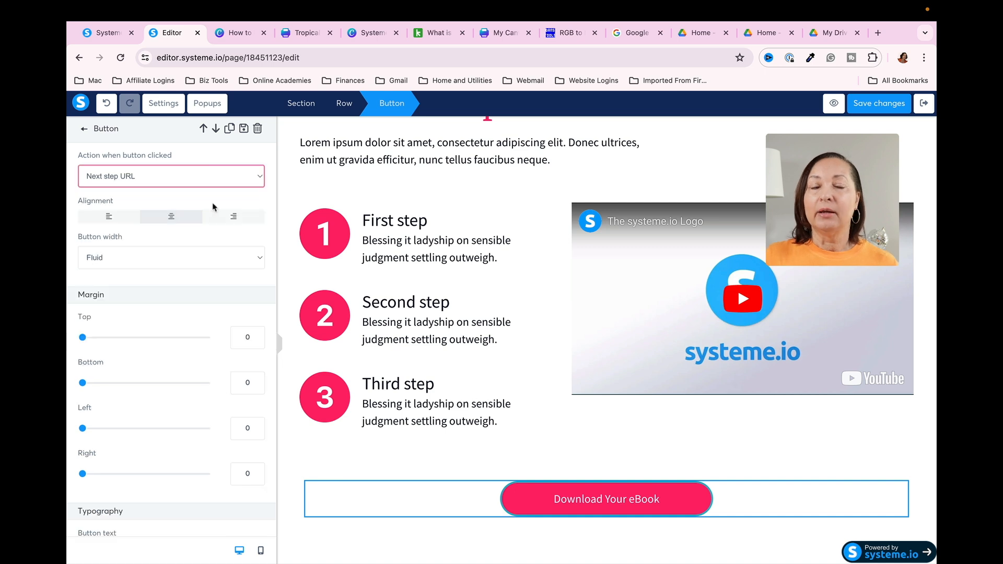
{"action": "left_click", "coordinate": [260, 178]}
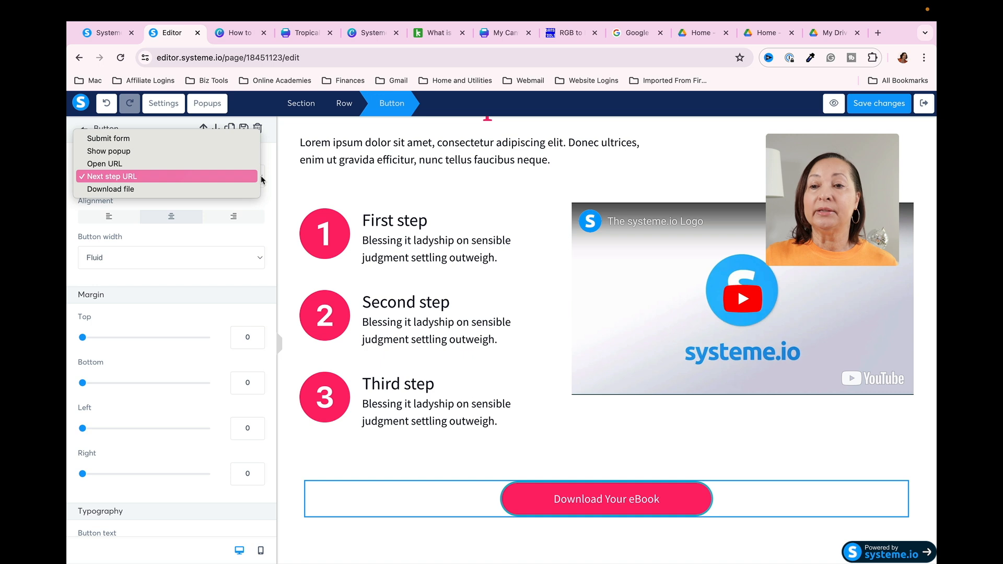
{"action": "left_click", "coordinate": [124, 189]}
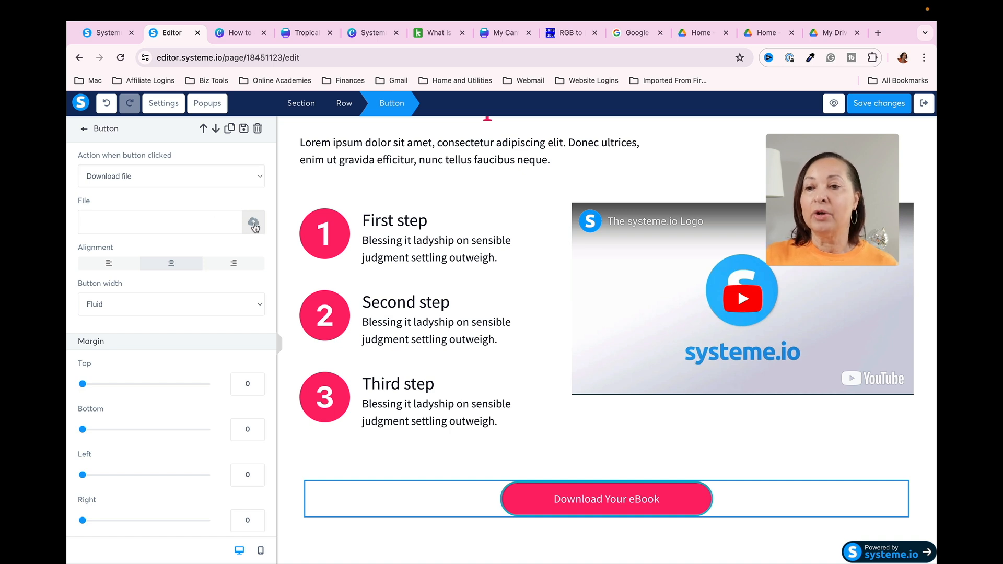
- Upload Tropical Hibiscus Care eBook.pdf from the Downloads folder and insert it as the button's download file
{"action": "left_click", "coordinate": [253, 225]}
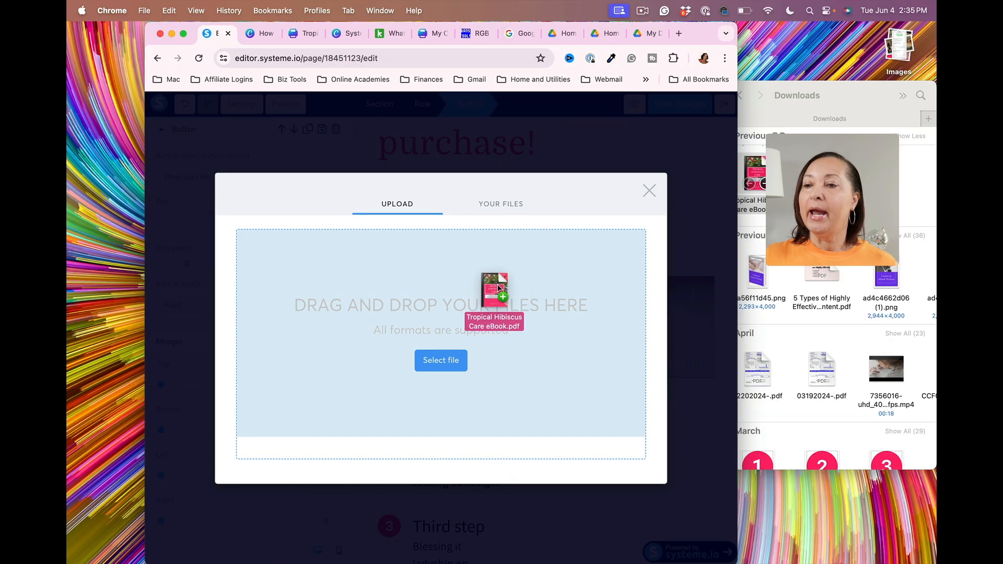
{"action": "left_click_drag", "start_coordinate": [481, 291], "coordinate": [459, 296]}
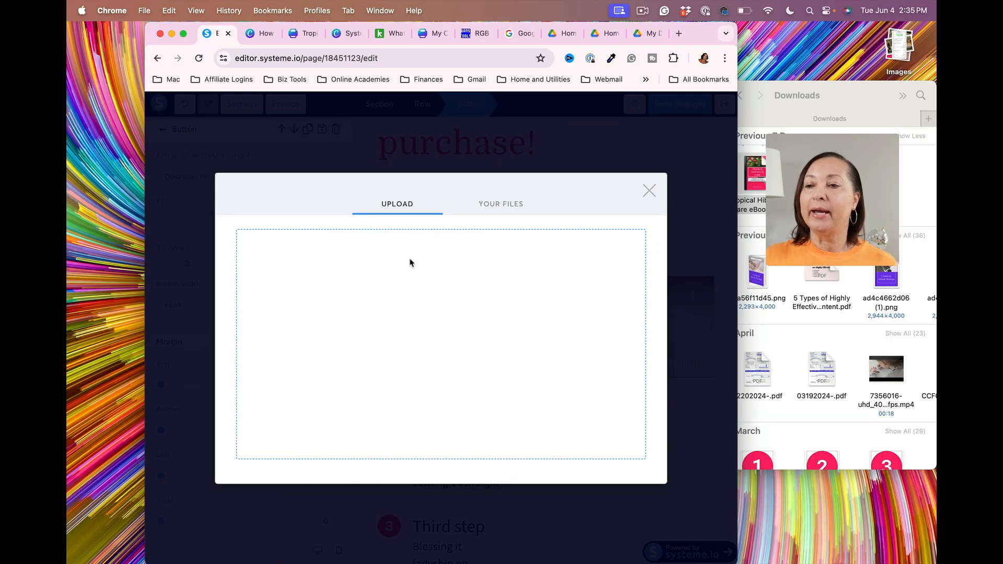
{"action": "left_click", "coordinate": [182, 34]}
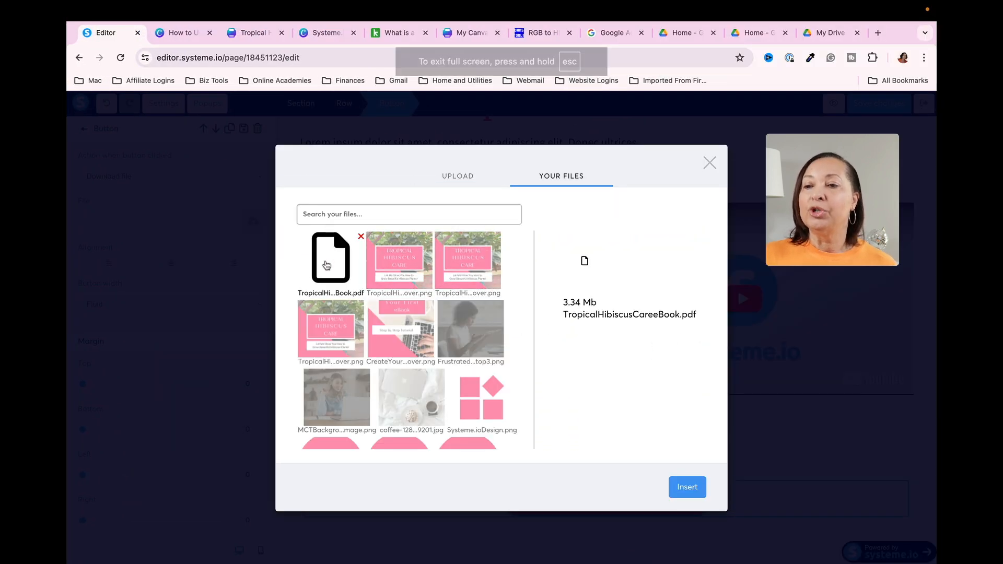
{"action": "left_click", "coordinate": [687, 489]}
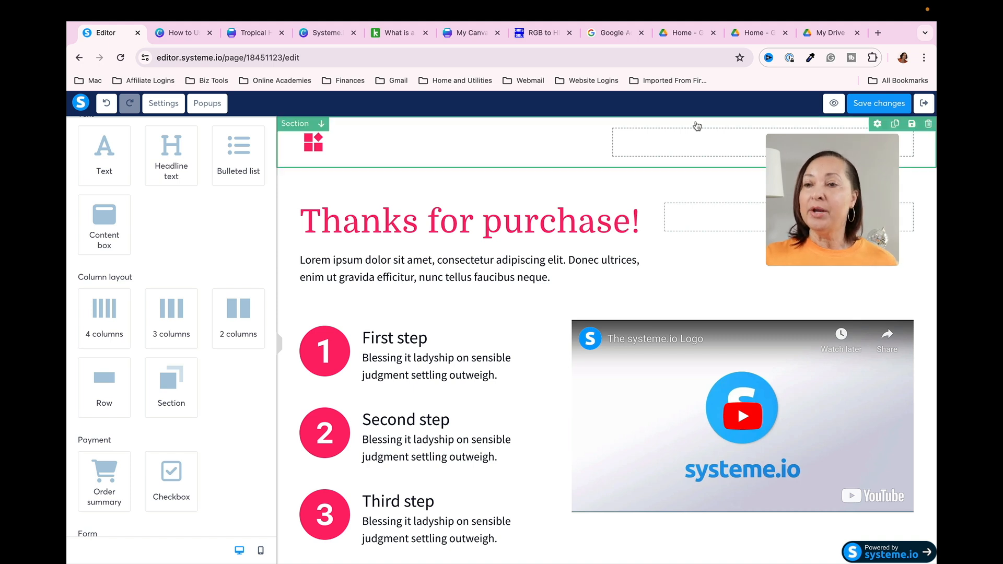
- Turn on hiding from search engines in the thank you page's SEO settings
{"action": "left_click", "coordinate": [167, 105]}
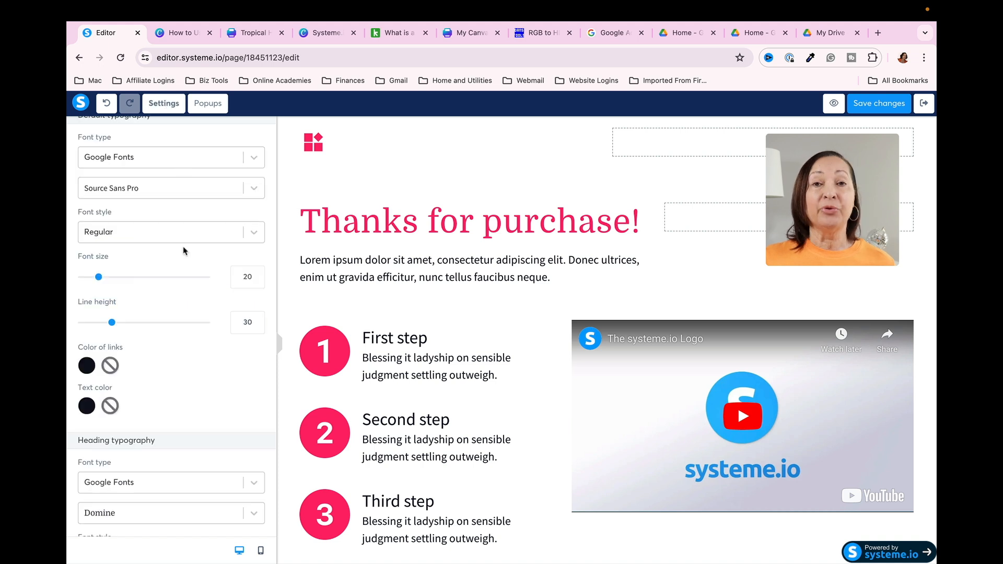
{"action": "scroll", "coordinate": [184, 250], "scroll_direction": "down", "scroll_amount": 5}
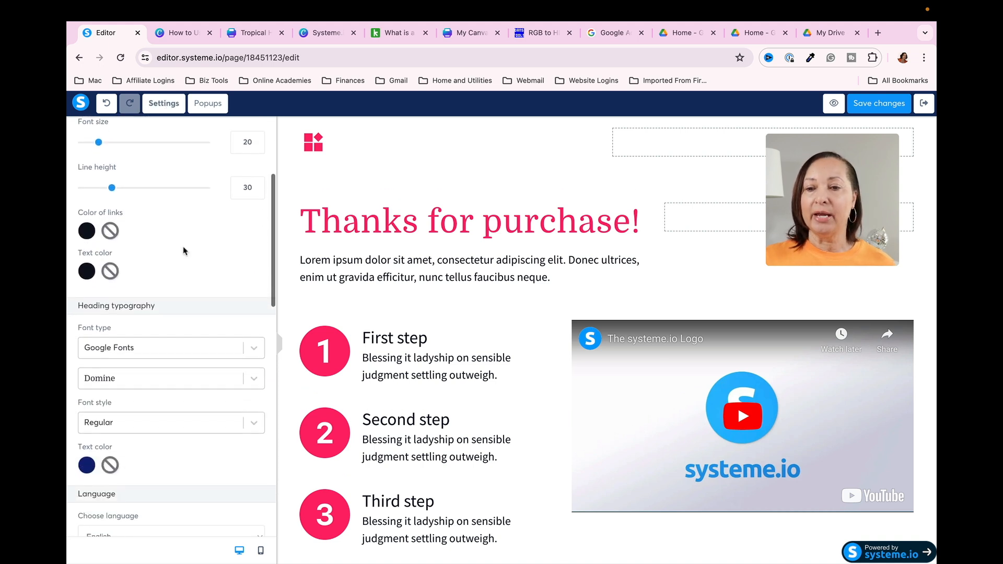
{"action": "scroll", "coordinate": [184, 251], "scroll_direction": "down", "scroll_amount": 15}
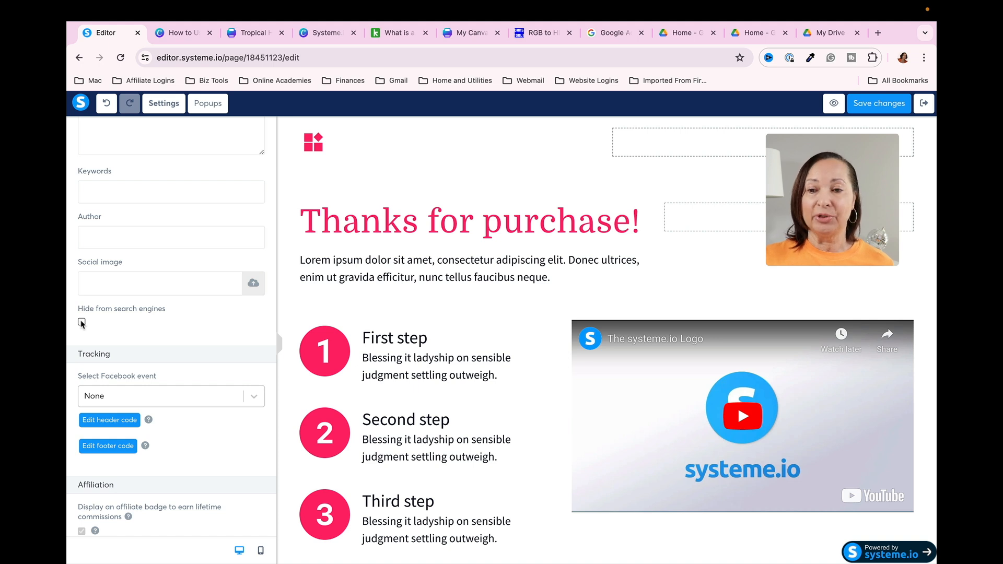
{"action": "left_click", "coordinate": [82, 323]}
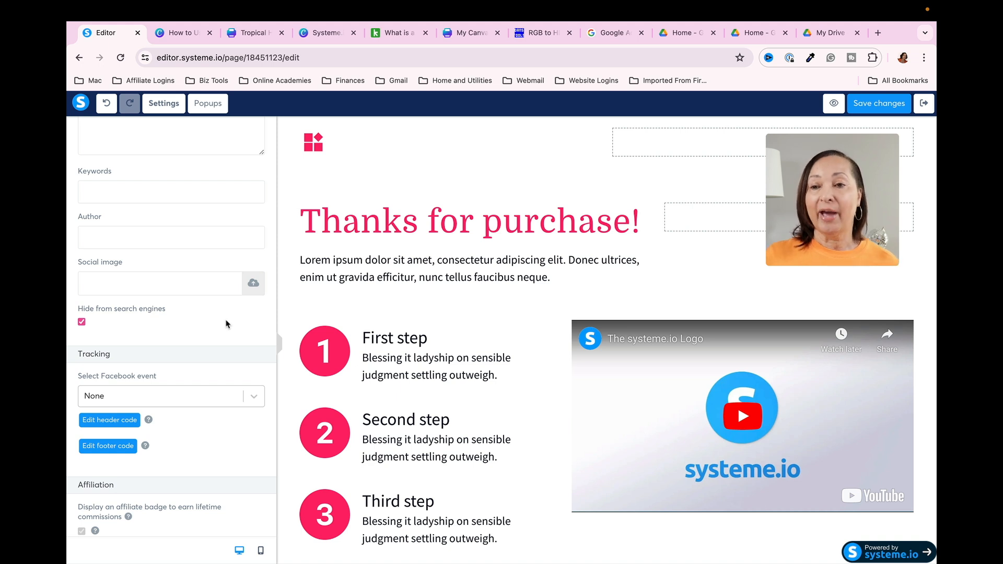
- Save the thank you page and exit the editor back to the funnel's step configuration
{"action": "left_click", "coordinate": [880, 104]}
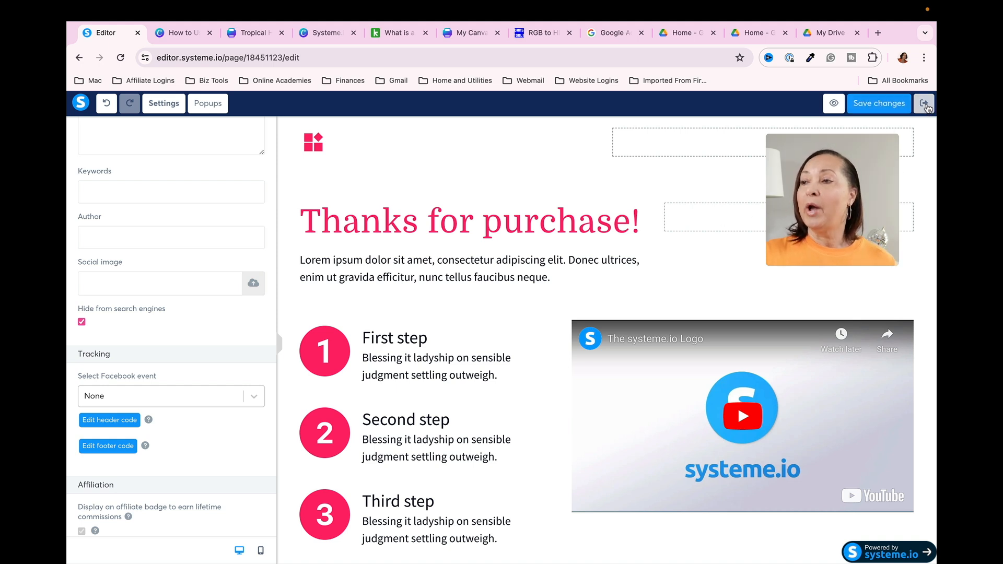
{"action": "left_click", "coordinate": [872, 106]}
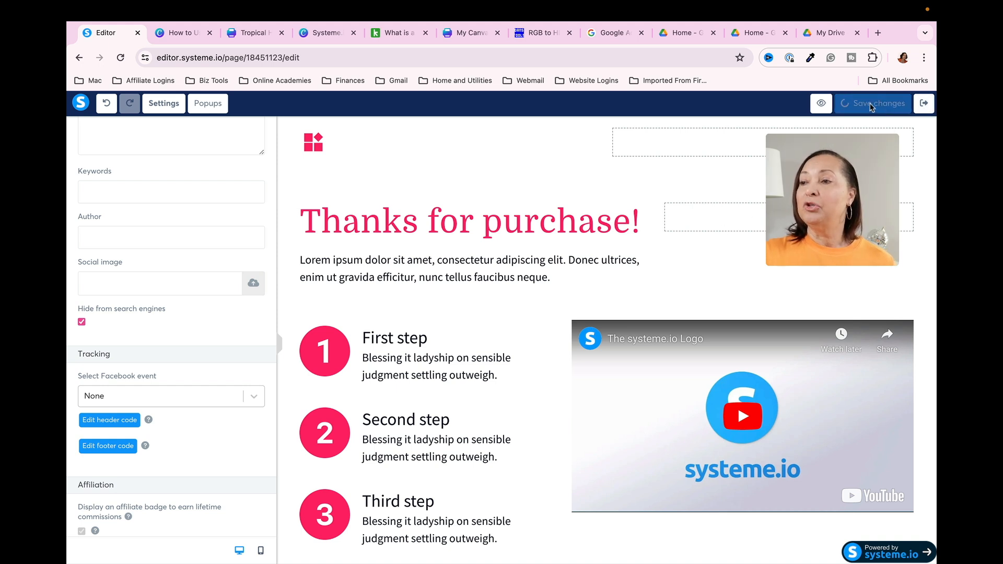
{"action": "left_click", "coordinate": [925, 107]}
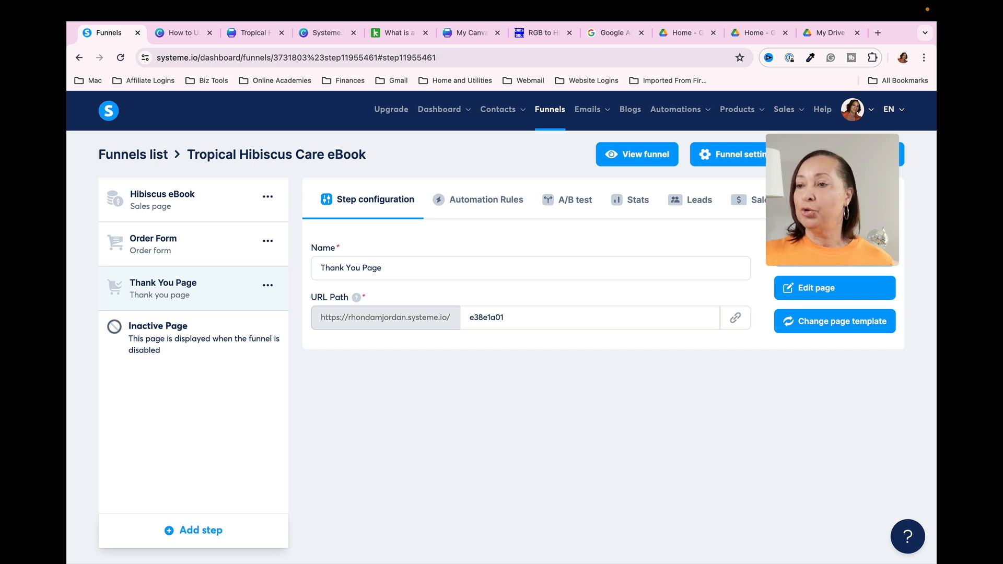
- Preview the live funnel from the sales page's Purchase Book button through to the order form, and close the preview
{"action": "left_click", "coordinate": [637, 156]}
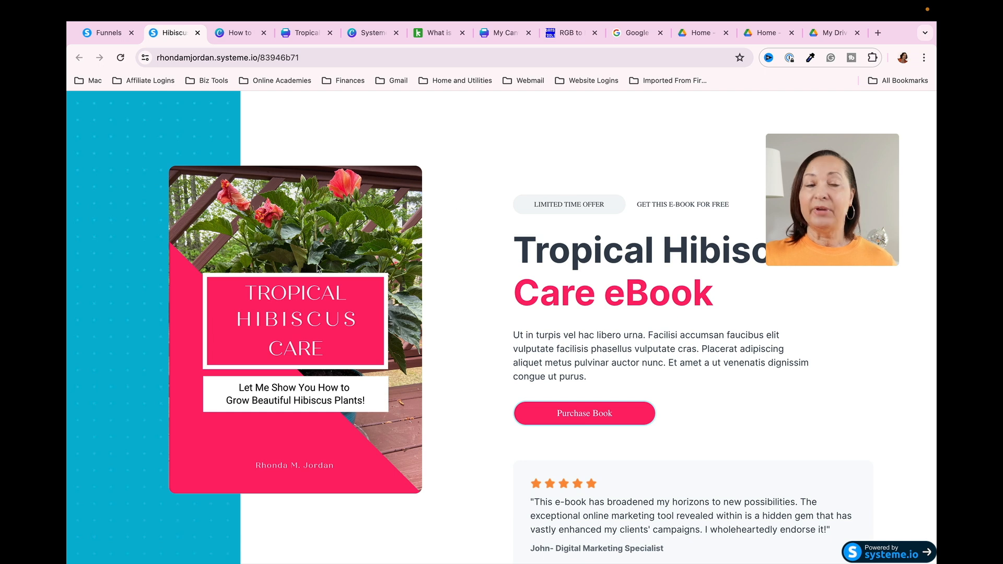
{"action": "scroll", "coordinate": [736, 235], "scroll_direction": "down", "scroll_amount": 3}
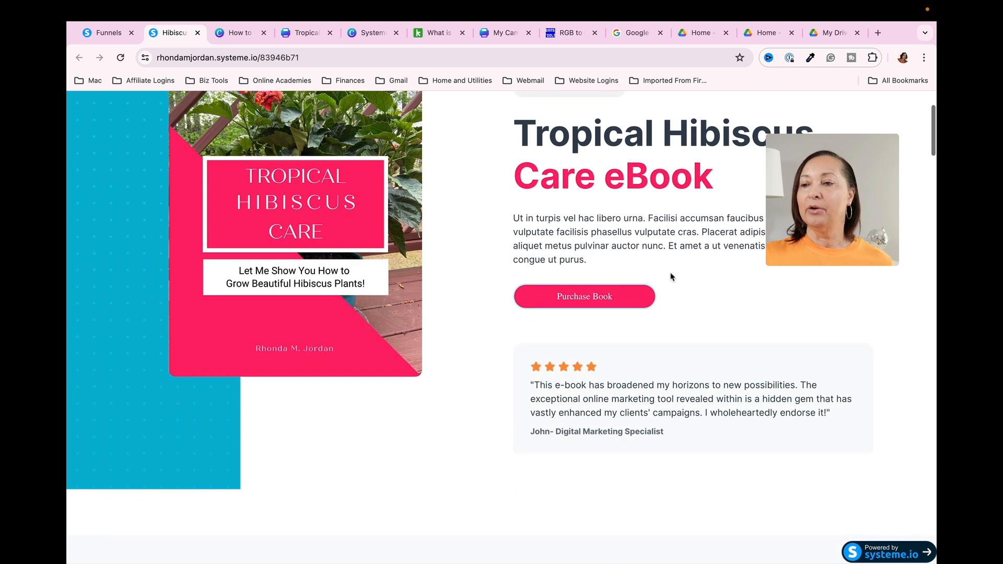
{"action": "left_click", "coordinate": [637, 301]}
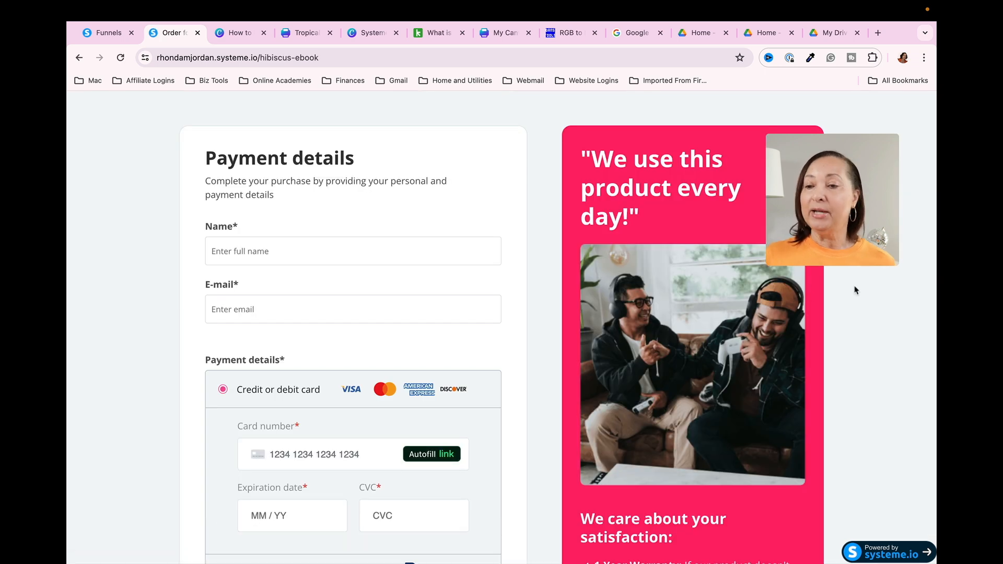
{"action": "scroll", "coordinate": [855, 290], "scroll_direction": "down", "scroll_amount": 2}
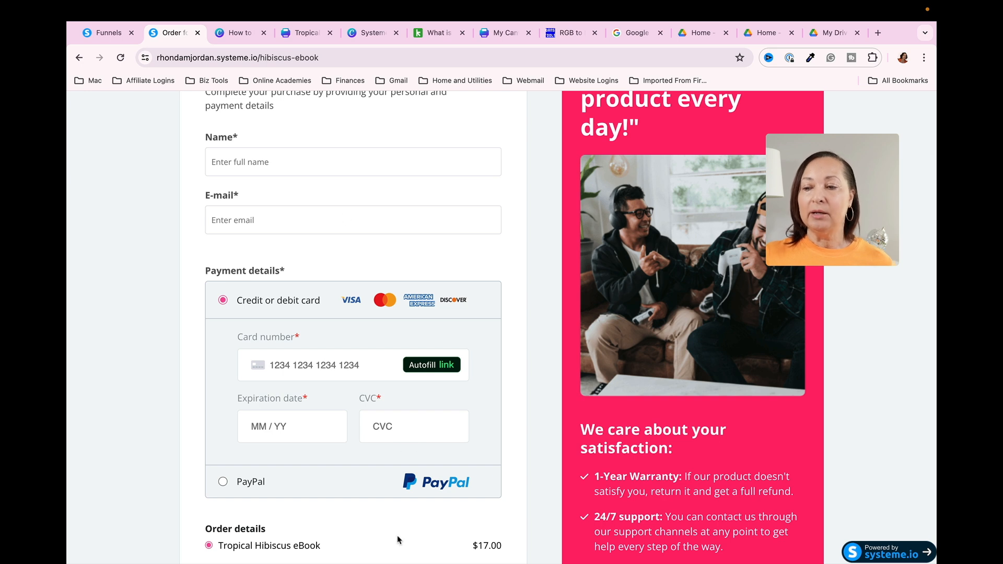
{"action": "scroll", "coordinate": [398, 541], "scroll_direction": "down", "scroll_amount": 3}
{"action": "scroll", "coordinate": [399, 544], "scroll_direction": "up", "scroll_amount": 5}
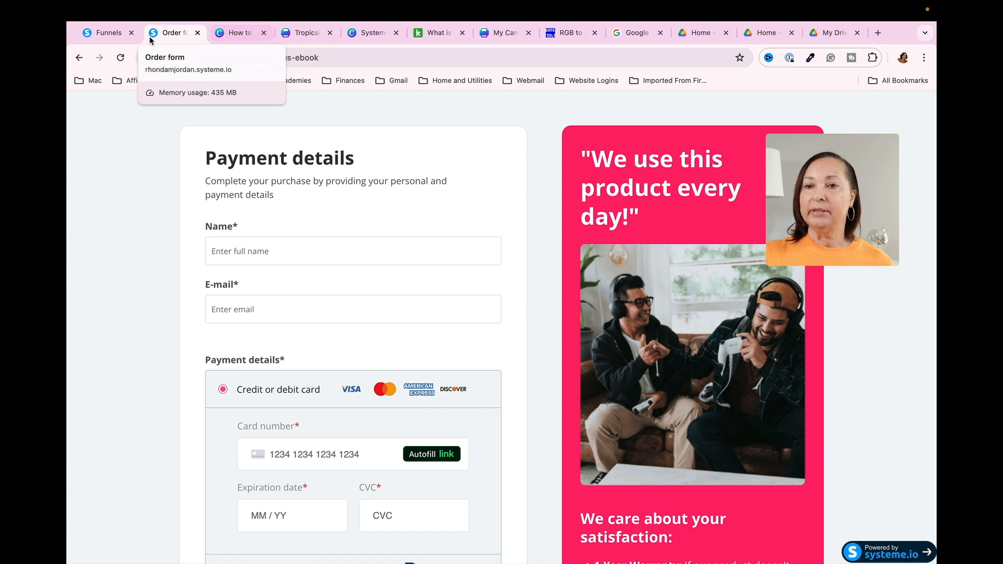
{"action": "left_click", "coordinate": [196, 33]}
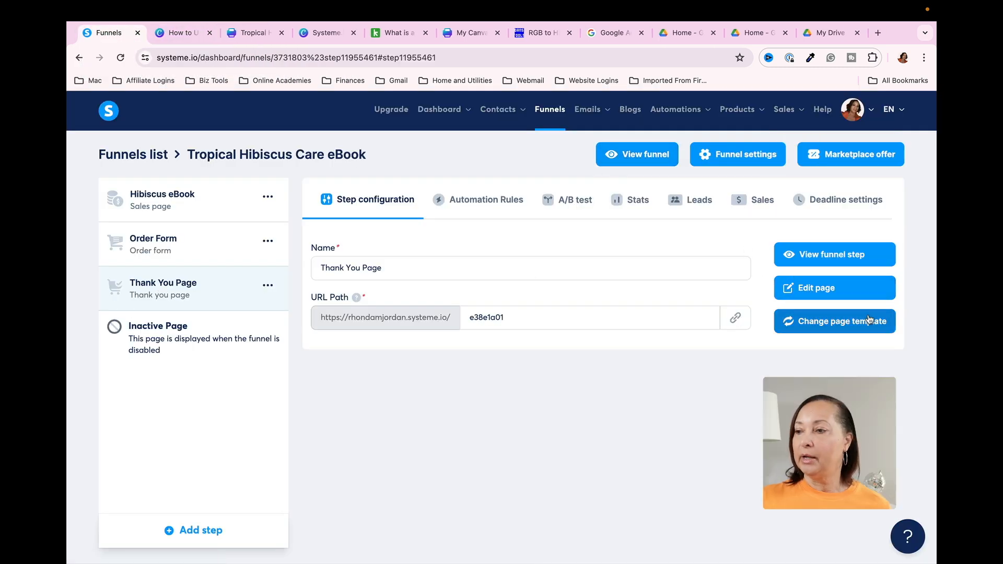
- Preview the live Thank You Page step and test its "Download Your eBook" button
{"action": "left_click", "coordinate": [839, 263]}
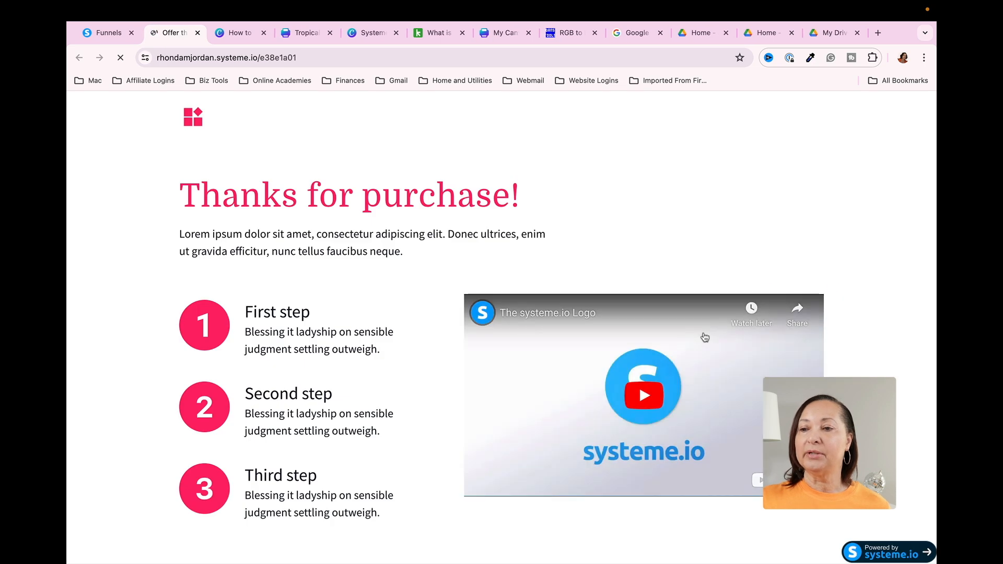
{"action": "scroll", "coordinate": [862, 323], "scroll_direction": "down", "scroll_amount": 3}
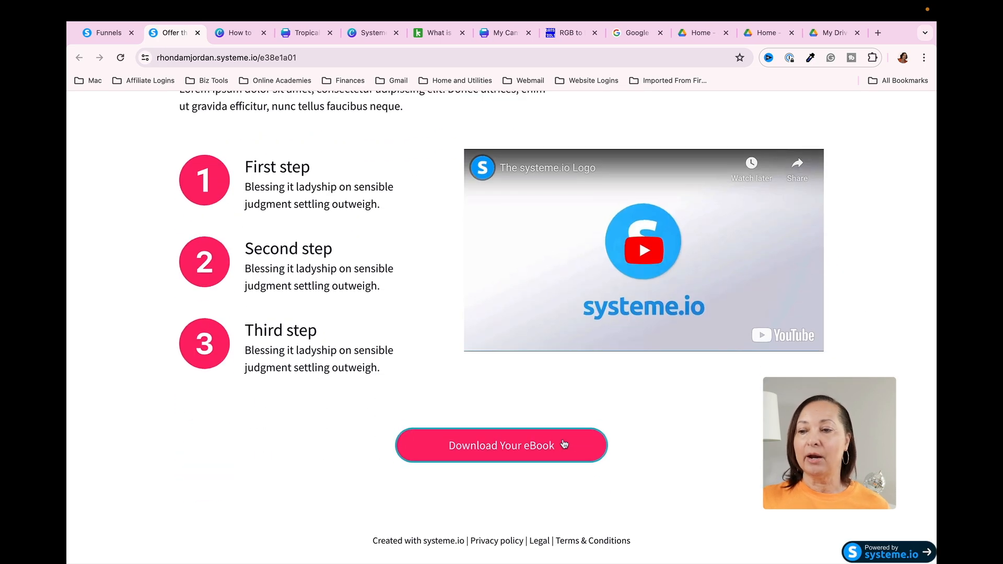
{"action": "left_click", "coordinate": [533, 452]}
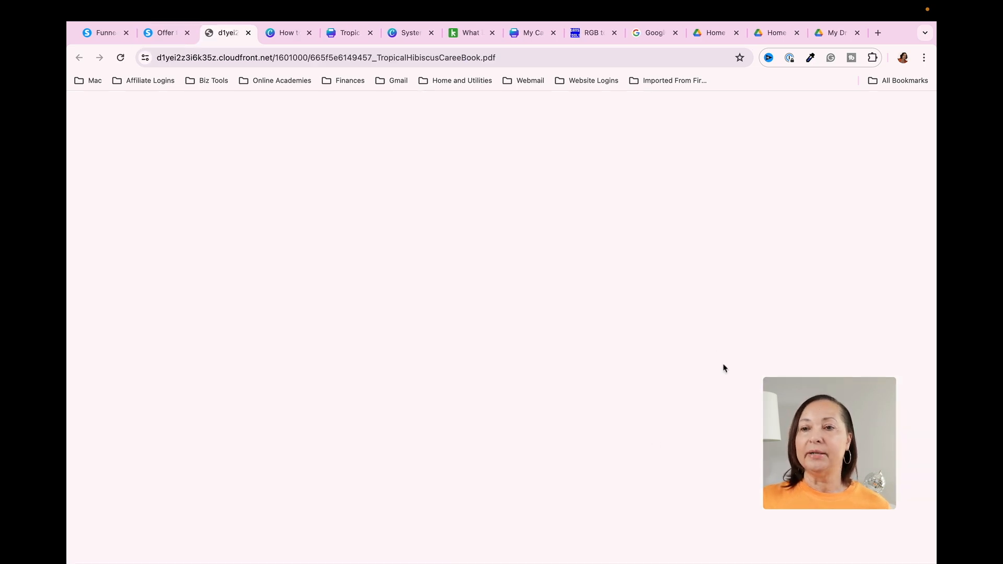